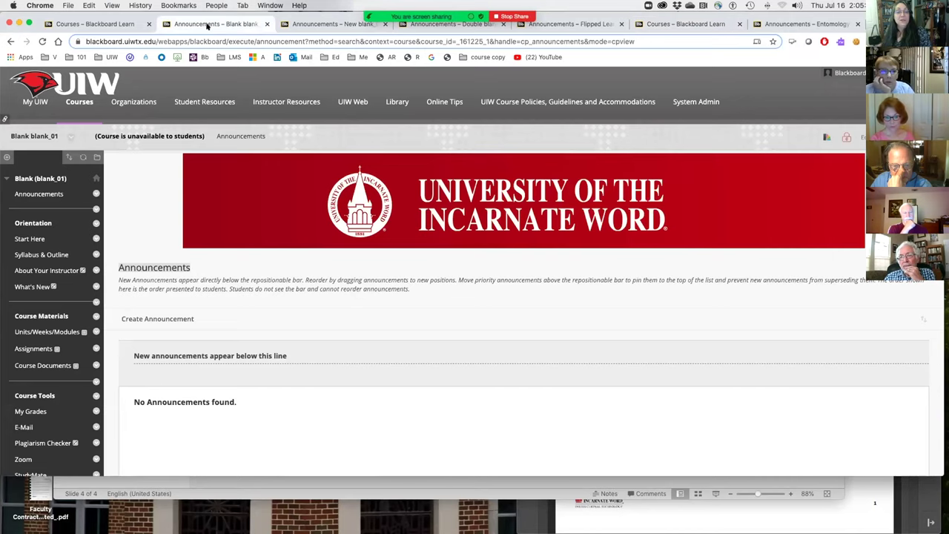
# Examine the blank course's menu, from Orientation through Course Materials, Course Tools and Resources.
pyautogui.scroll(-10, 258, 245)
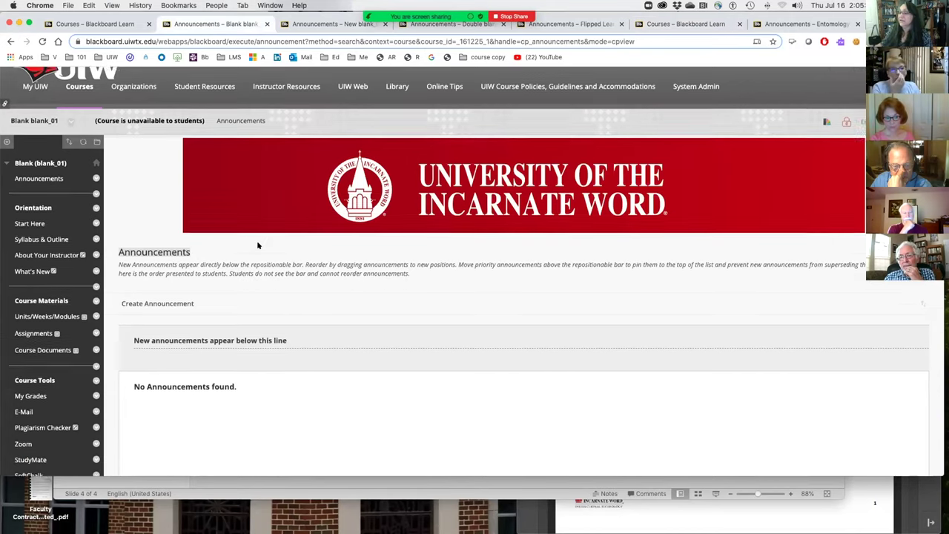
pyautogui.scroll(5, 258, 245)
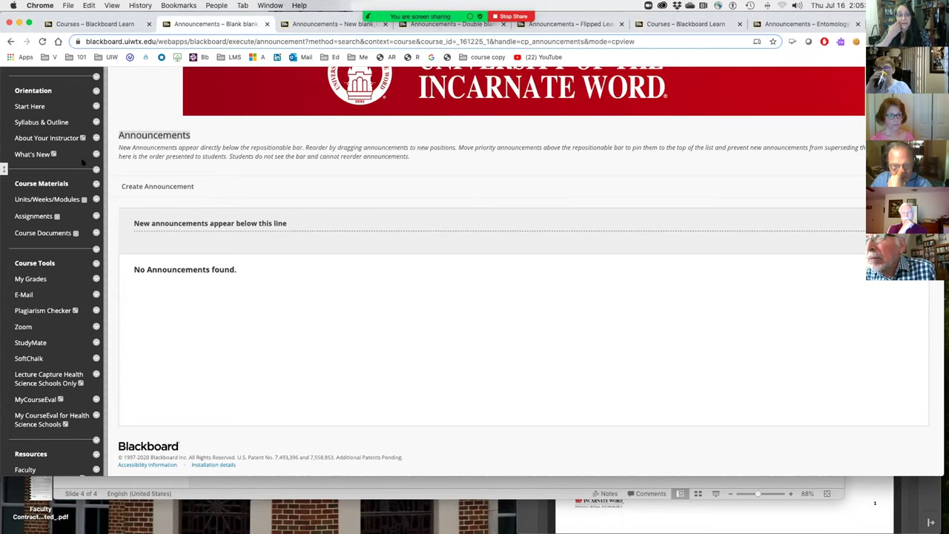
pyautogui.scroll(2, 83, 161)
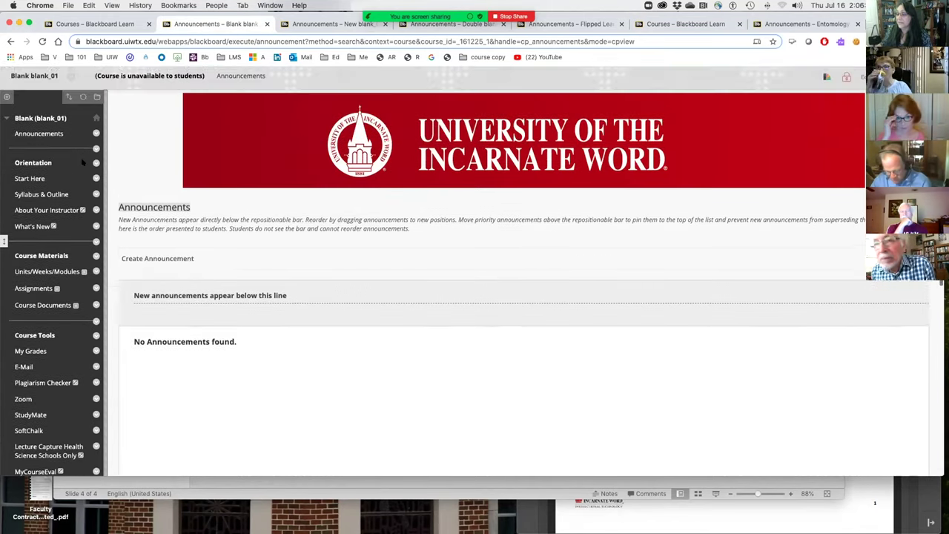
pyautogui.scroll(1, 83, 161)
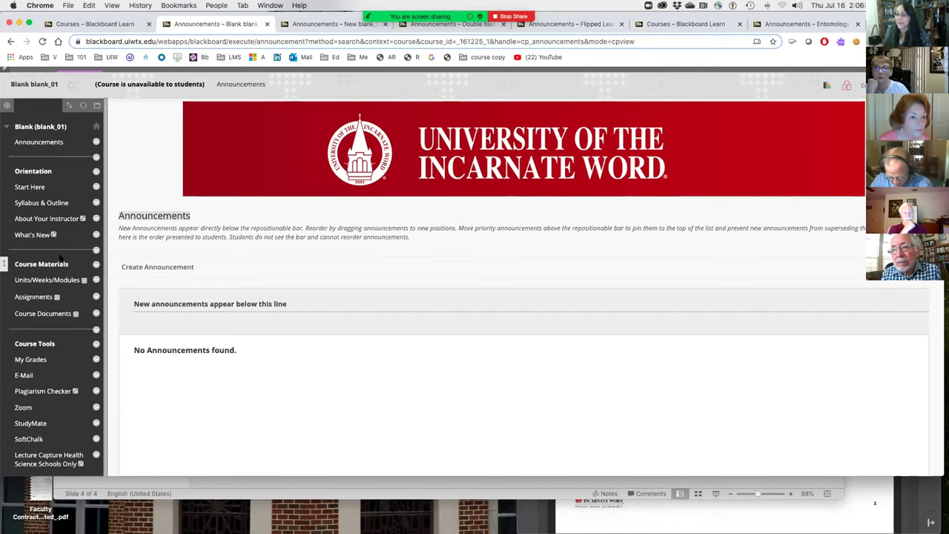
pyautogui.scroll(-5, 180, 251)
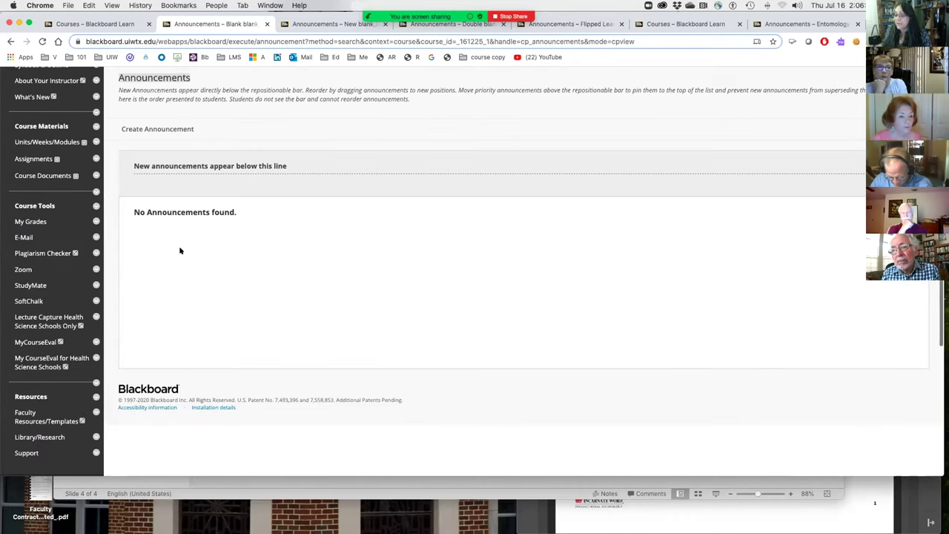
pyautogui.scroll(-2, 179, 251)
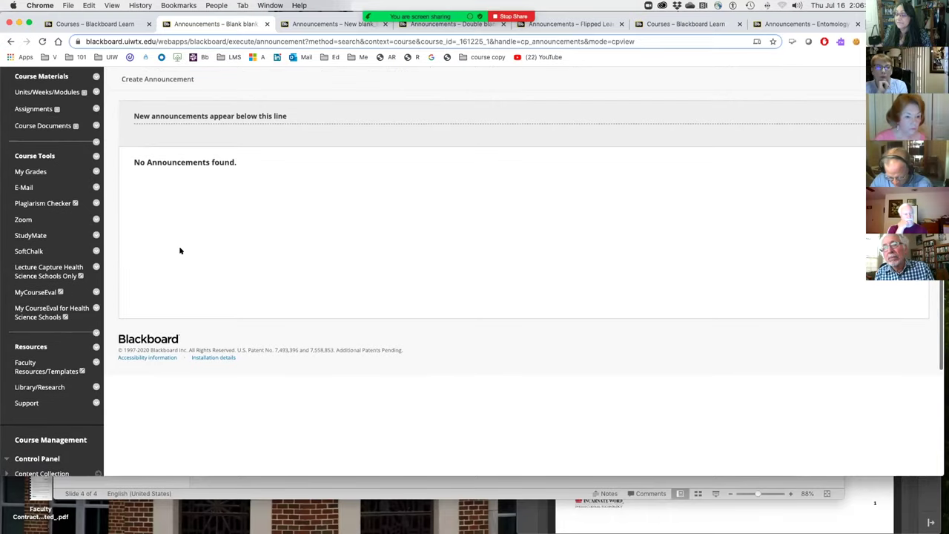
pyautogui.scroll(3, 179, 251)
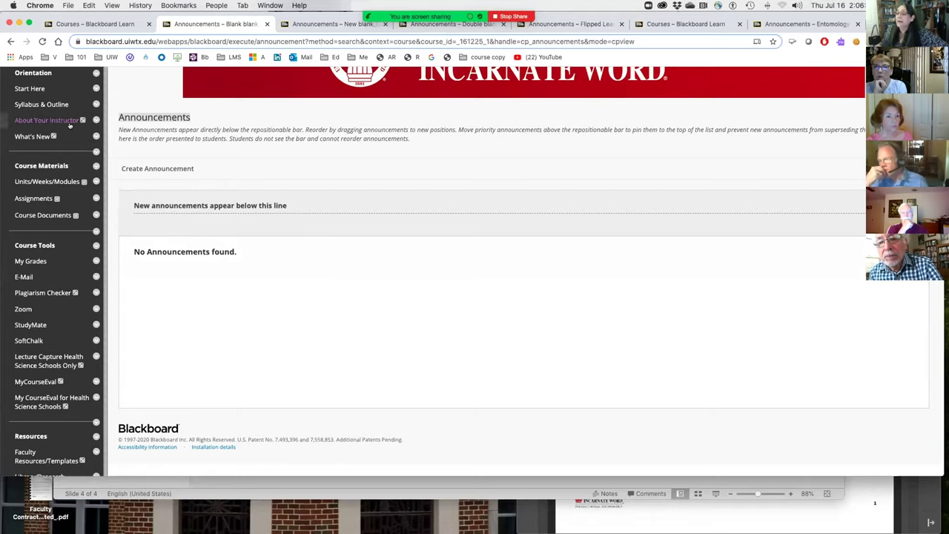
pyautogui.scroll(3, 69, 126)
pyautogui.scroll(2, 69, 126)
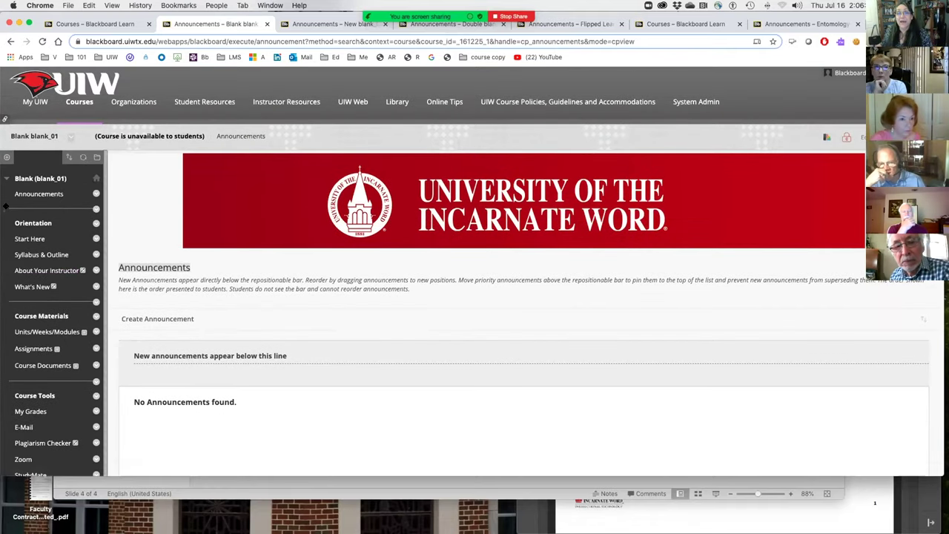
# View the Start Here, Syllabus & Outline and Zoom content areas of the blank course.
pyautogui.scroll(-2, 15, 204)
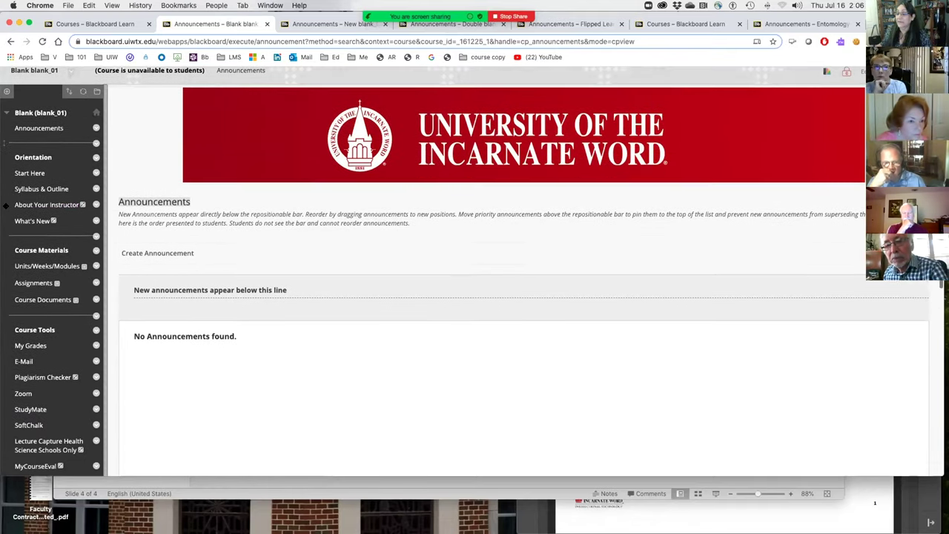
pyautogui.click(38, 172)
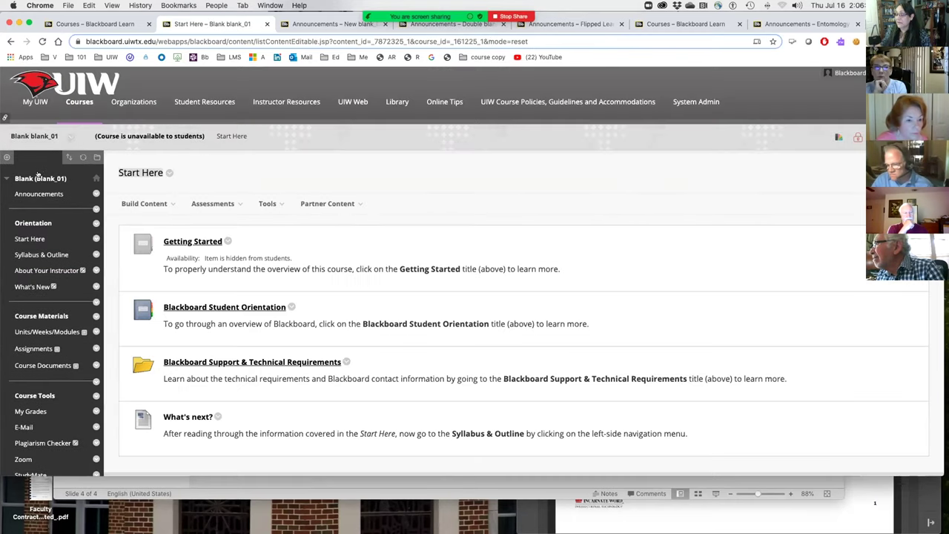
pyautogui.scroll(-2, 296, 310)
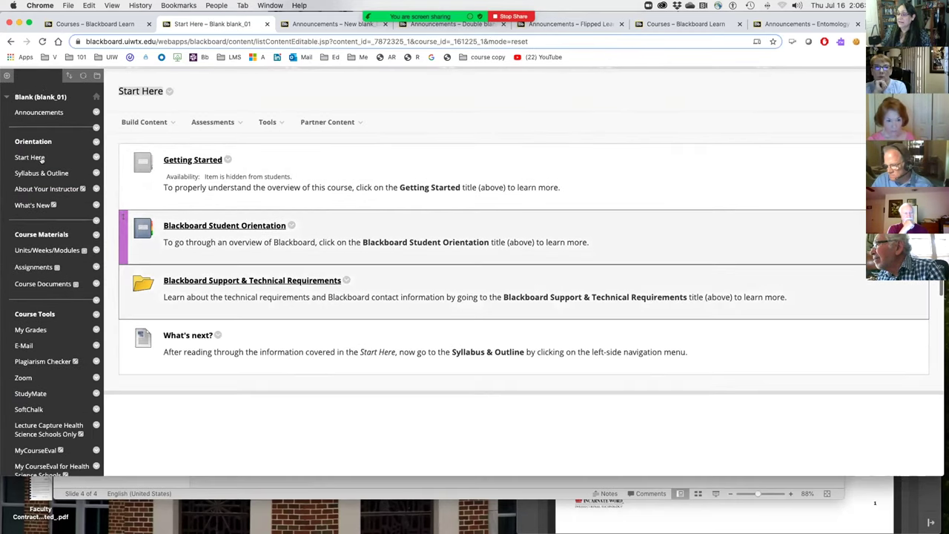
pyautogui.click(34, 172)
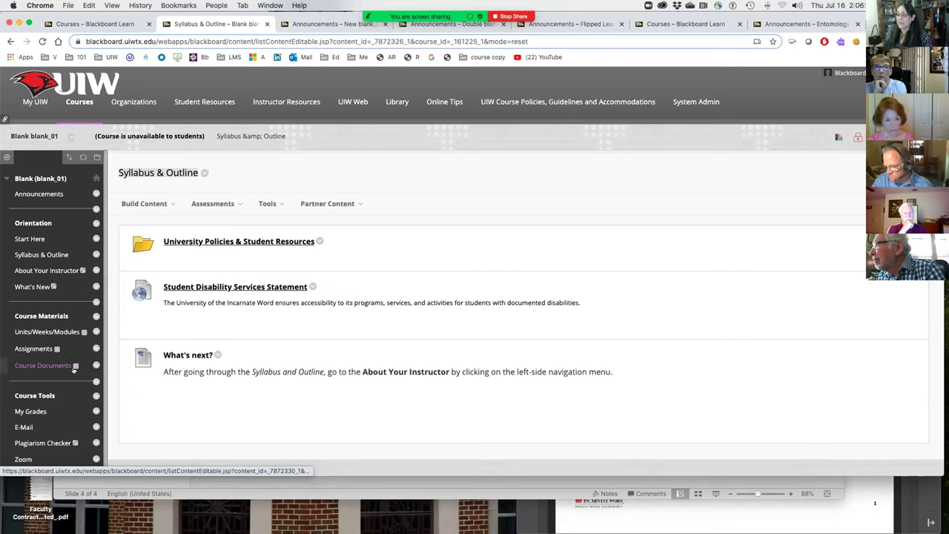
pyautogui.scroll(-1, 71, 363)
pyautogui.scroll(-8, 71, 363)
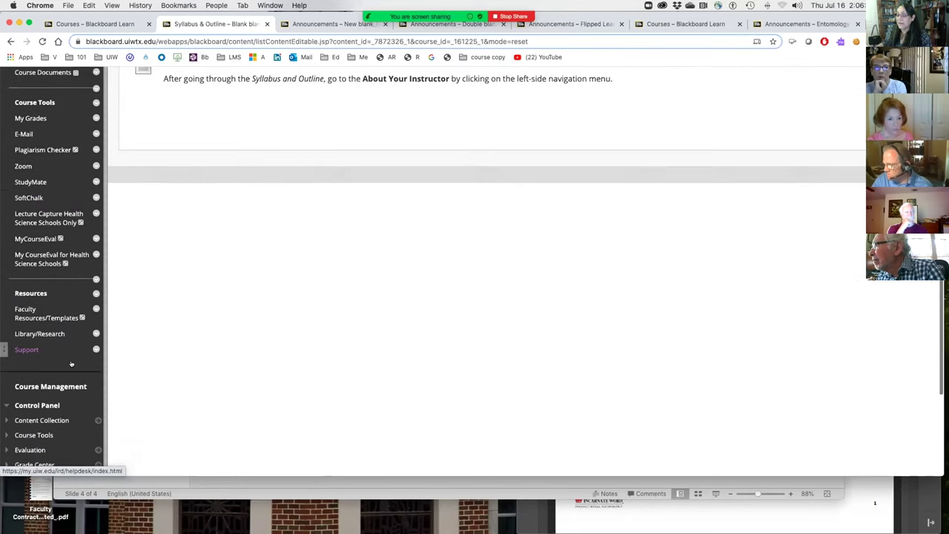
pyautogui.click(26, 148)
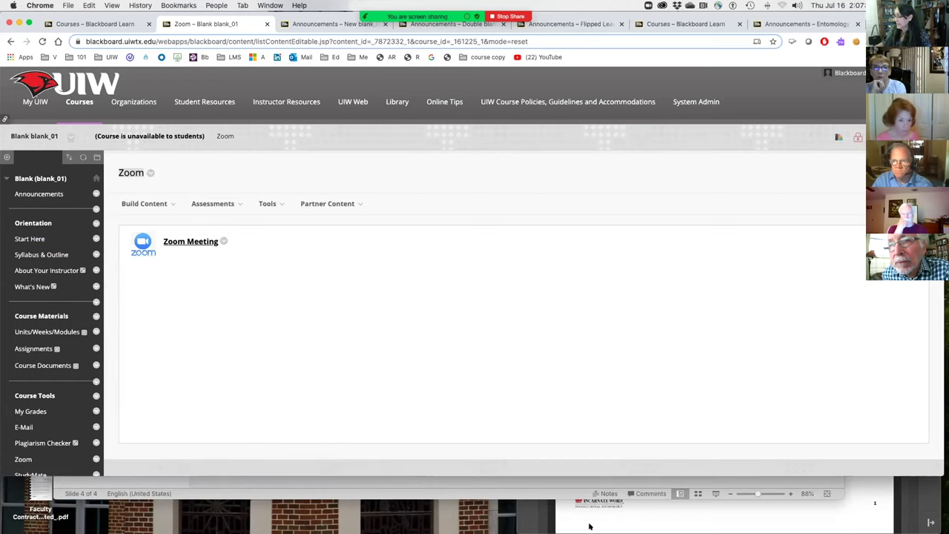
# Switch to the New Copy Course PDF in Acrobat and move its window so the whole page fits on screen.
pyautogui.click(612, 520)
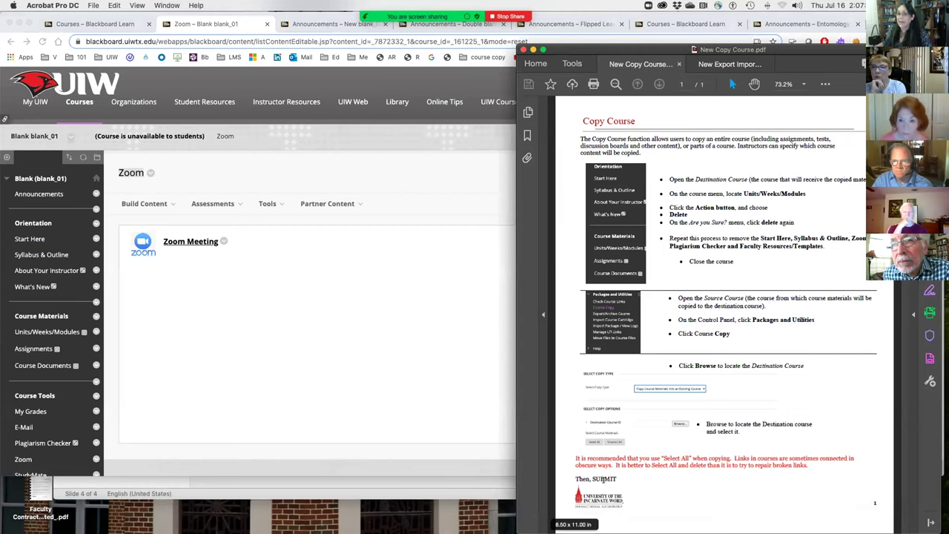
pyautogui.moveTo(622, 48); pyautogui.dragTo(597, 22)
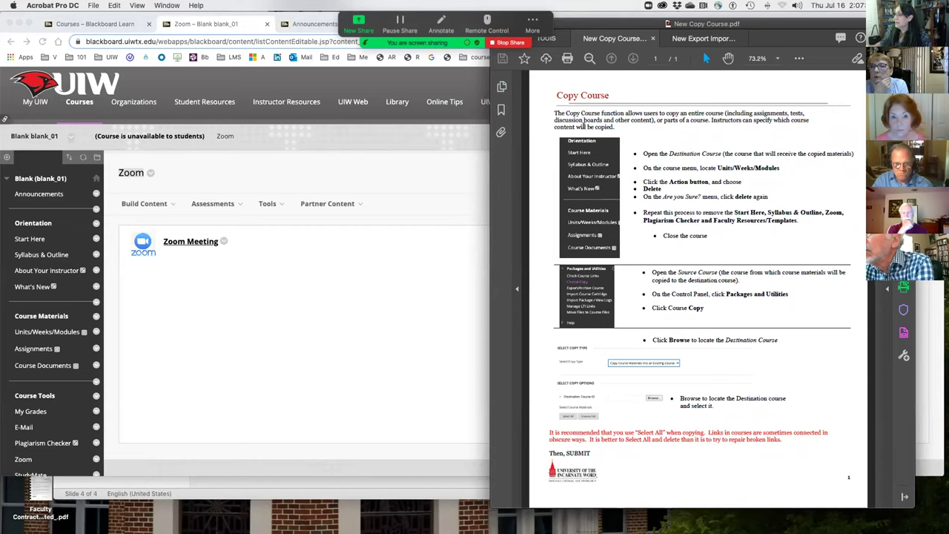
# Open the blank course's Announcements page in Chrome and bring the New Copy Course PDF back to the front.
pyautogui.click(228, 308)
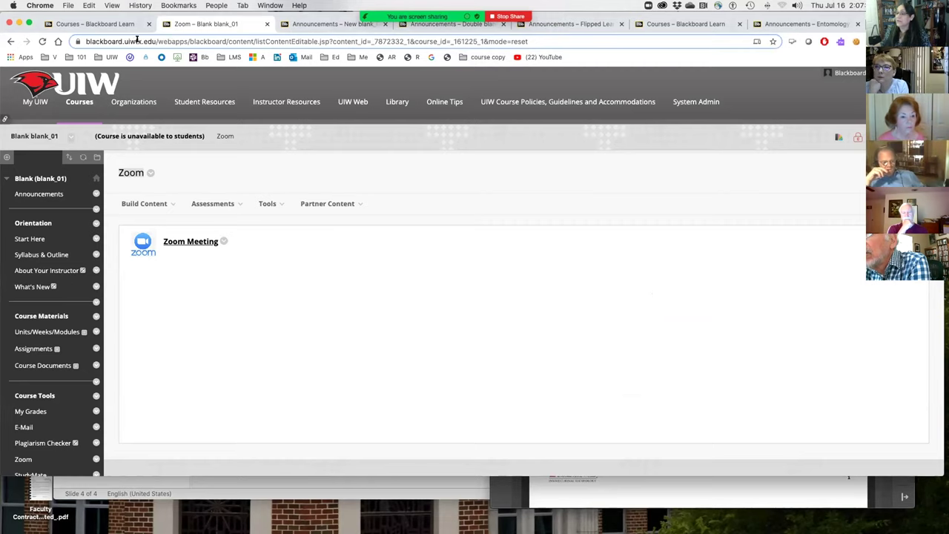
pyautogui.click(46, 194)
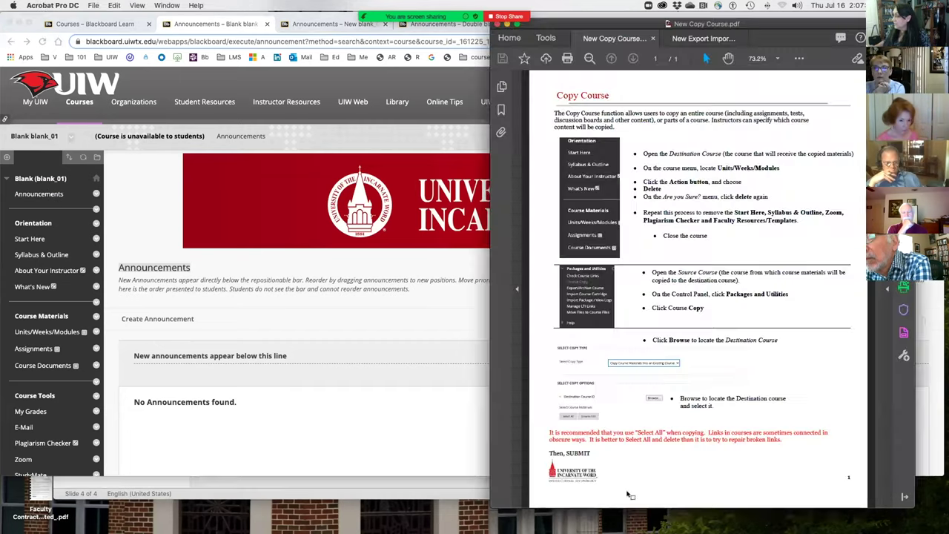
pyautogui.click(628, 494)
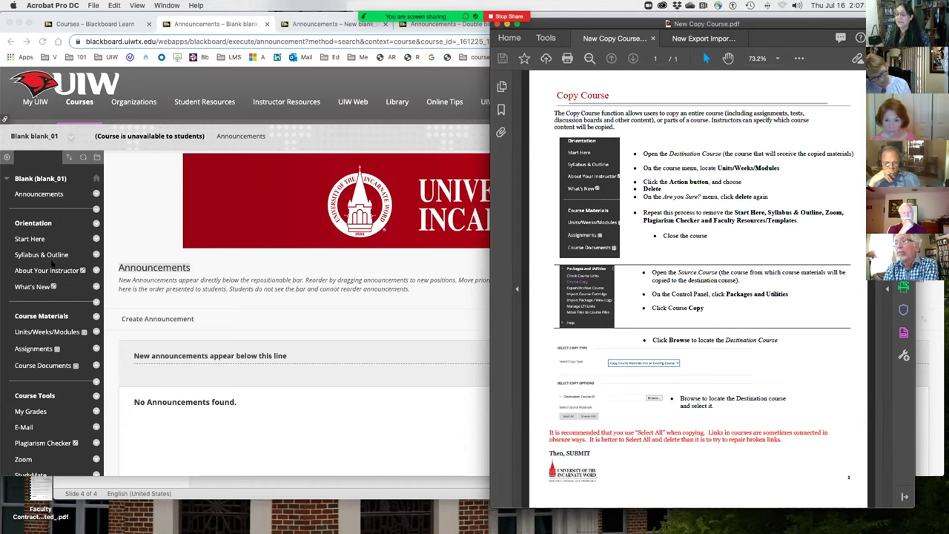
# Check the Units/Weeks/Modules and Assignments areas in Chrome, and return to the Copy Course instructions in Acrobat.
pyautogui.scroll(-5, 50, 338)
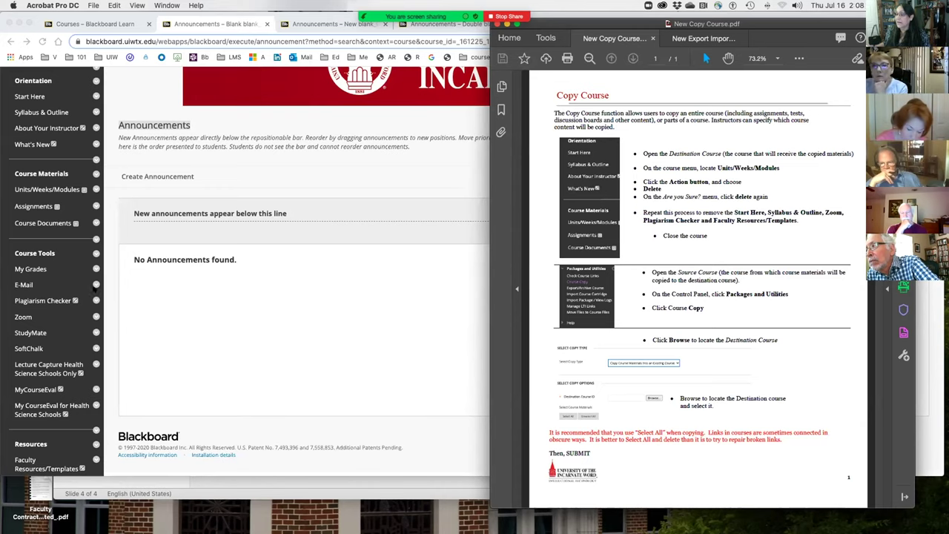
pyautogui.click(55, 191)
pyautogui.click(55, 190)
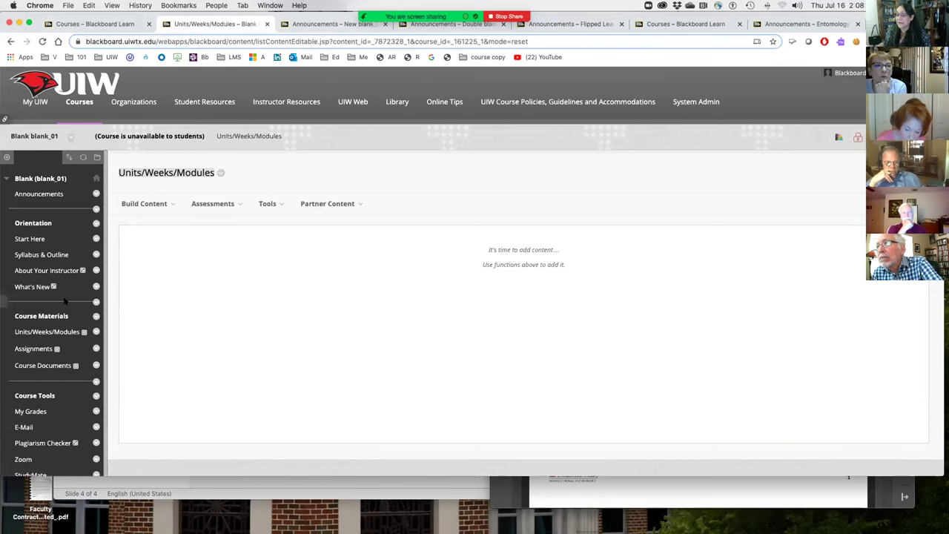
pyautogui.click(37, 348)
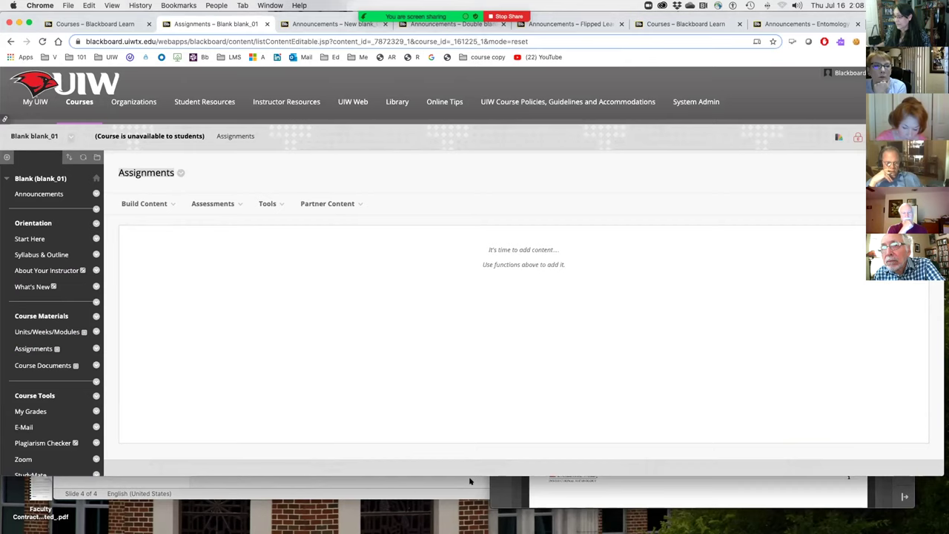
pyautogui.click(535, 489)
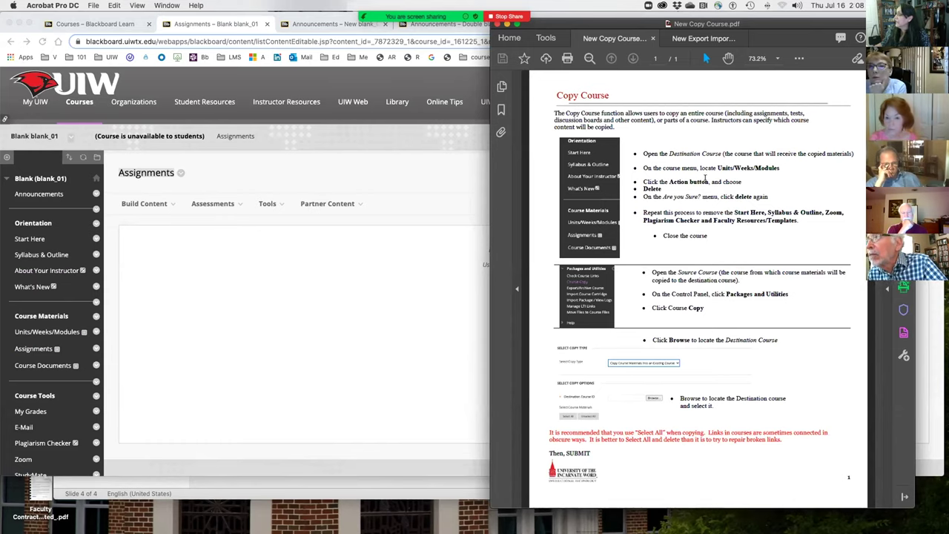
# In Chrome, permanently delete the Units/Weeks/Modules content area from the blank course's menu.
pyautogui.click(96, 331)
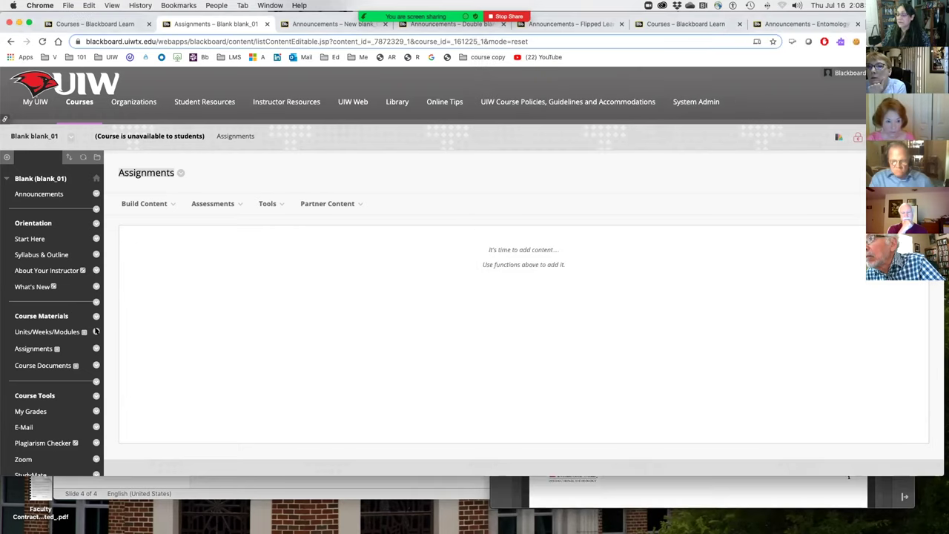
pyautogui.click(95, 349)
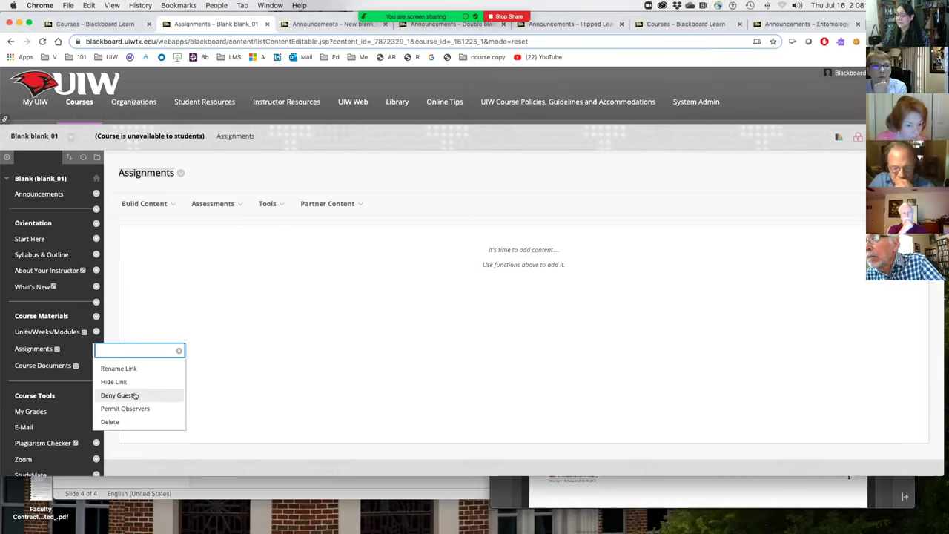
pyautogui.click(121, 419)
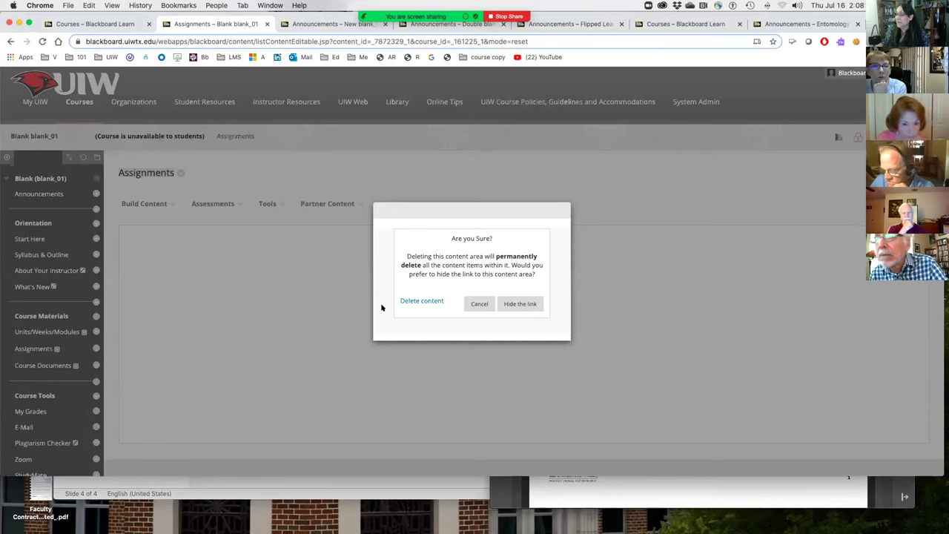
pyautogui.click(419, 299)
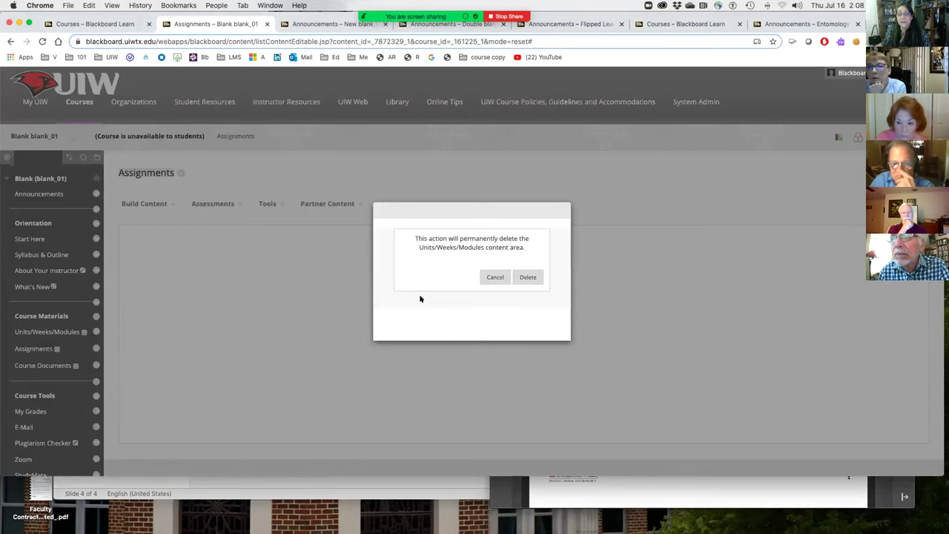
pyautogui.click(527, 278)
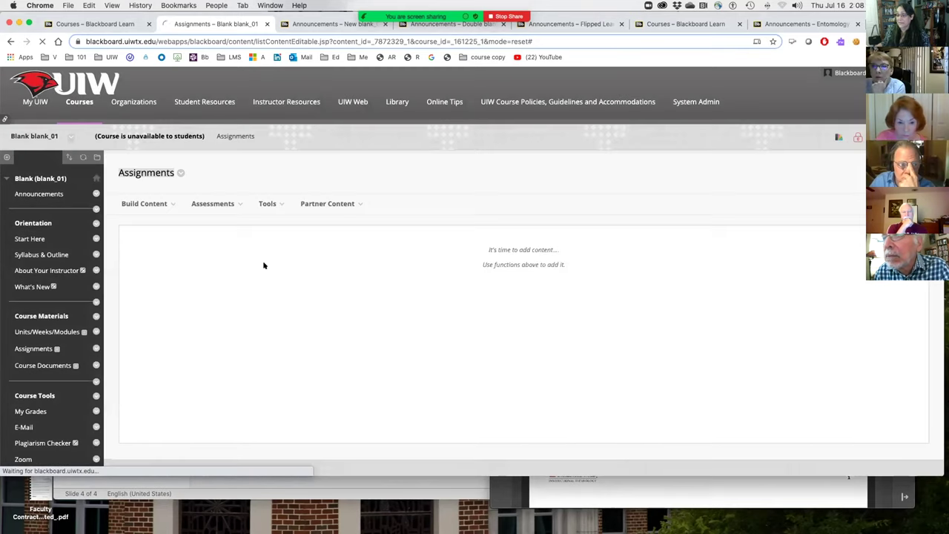
# Permanently delete the Start Here content area and all its content items from the course menu.
pyautogui.click(94, 255)
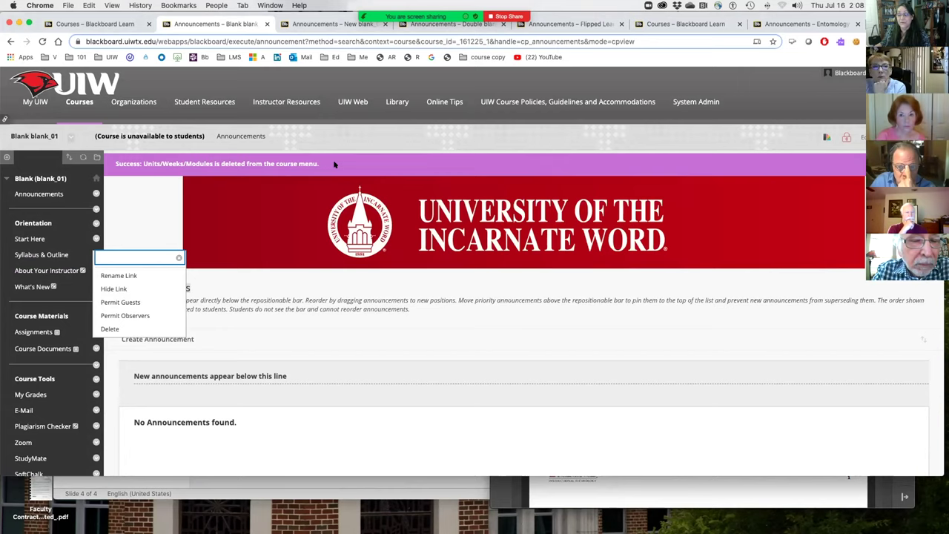
pyautogui.click(109, 328)
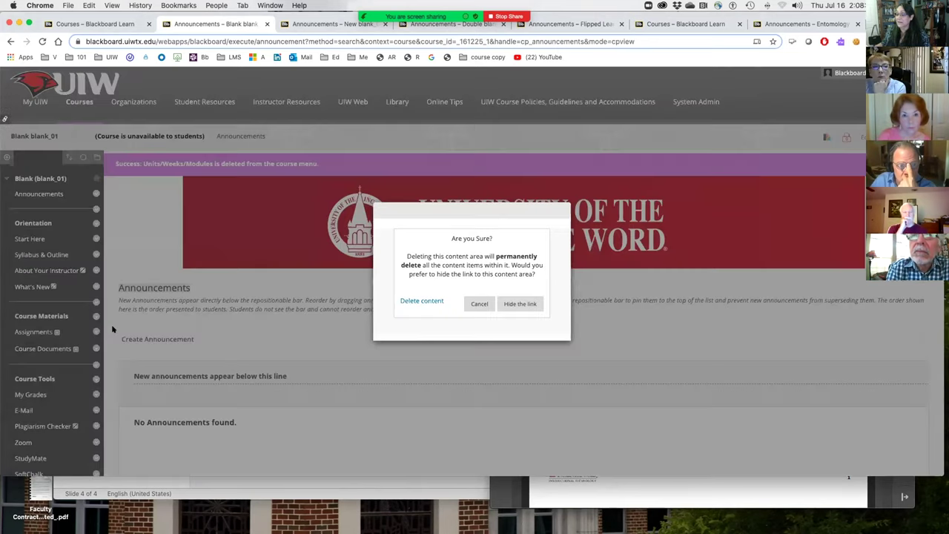
pyautogui.click(428, 301)
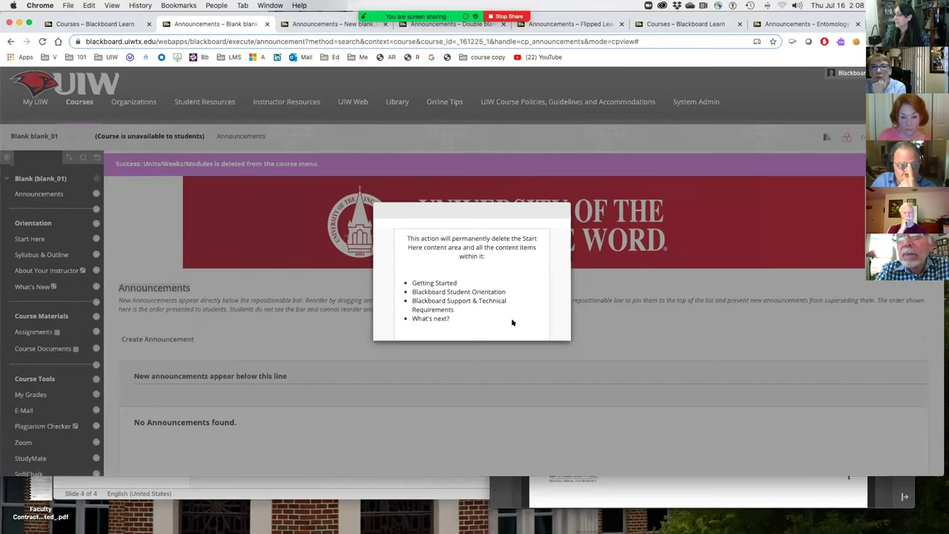
pyautogui.click(528, 310)
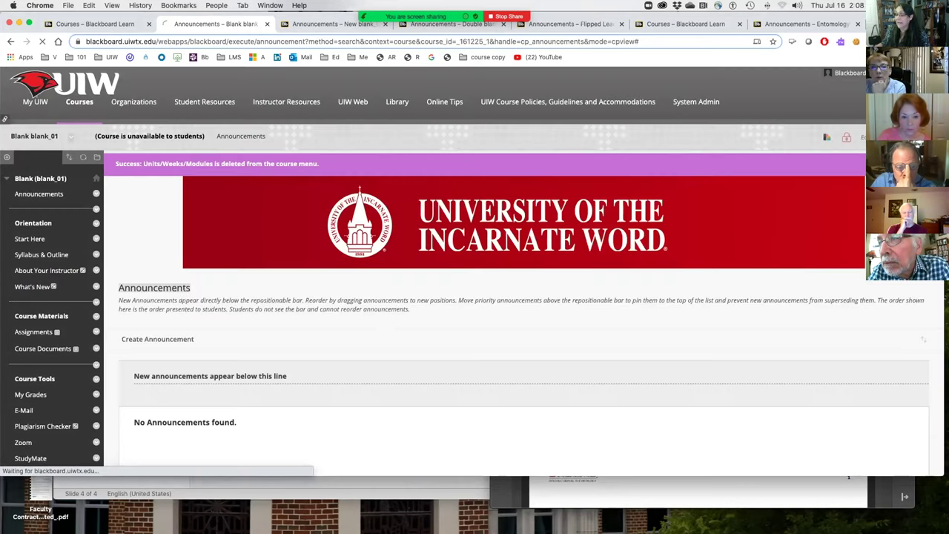
# Permanently delete the Syllabus & Outline content area and all its content items from the blank course's menu.
pyautogui.click(97, 254)
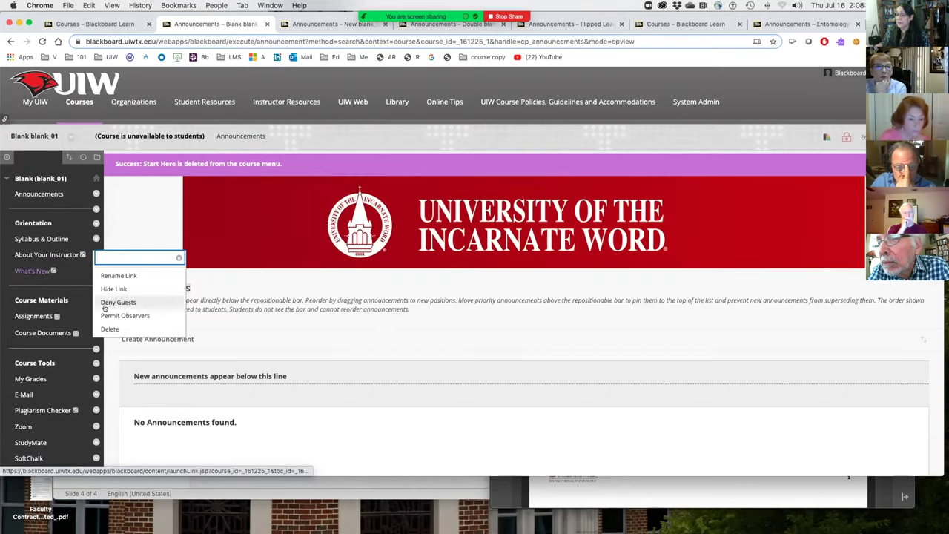
pyautogui.click(110, 328)
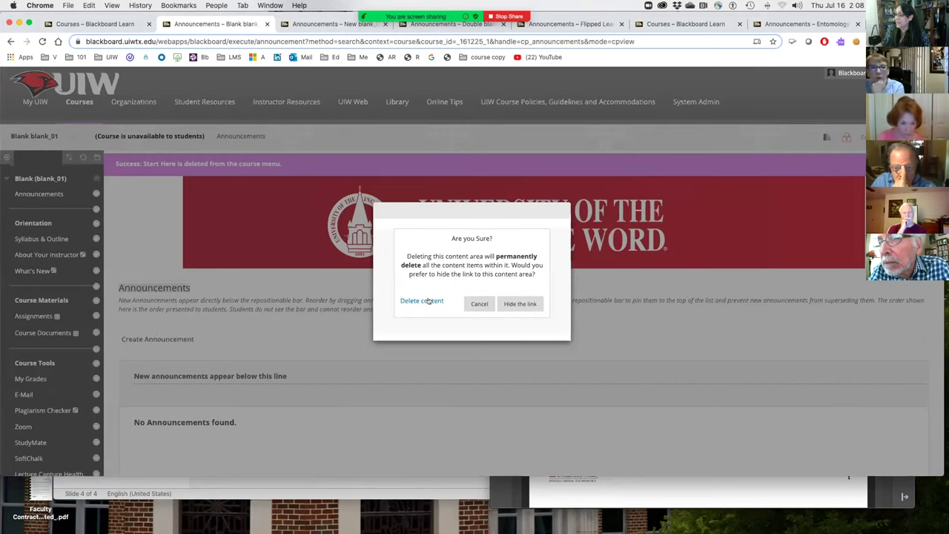
pyautogui.click(424, 301)
pyautogui.scroll(-1, 531, 317)
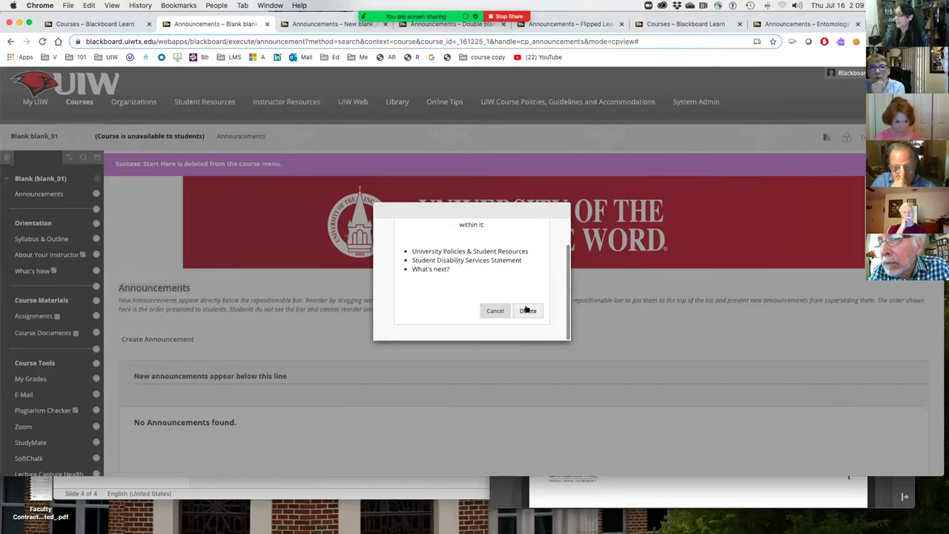
pyautogui.click(526, 311)
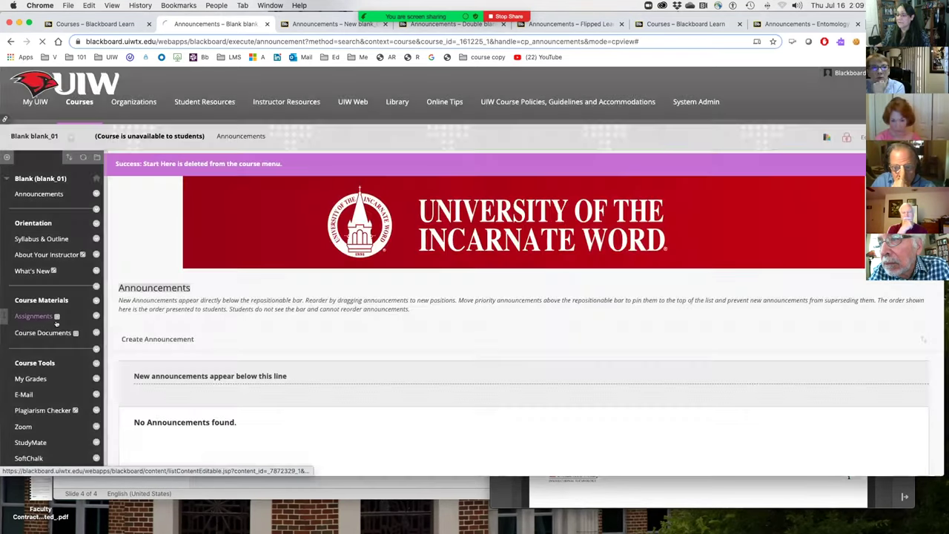
# Permanently delete the Zoom content area under Course Tools from the blank course's menu.
pyautogui.scroll(-5, 61, 324)
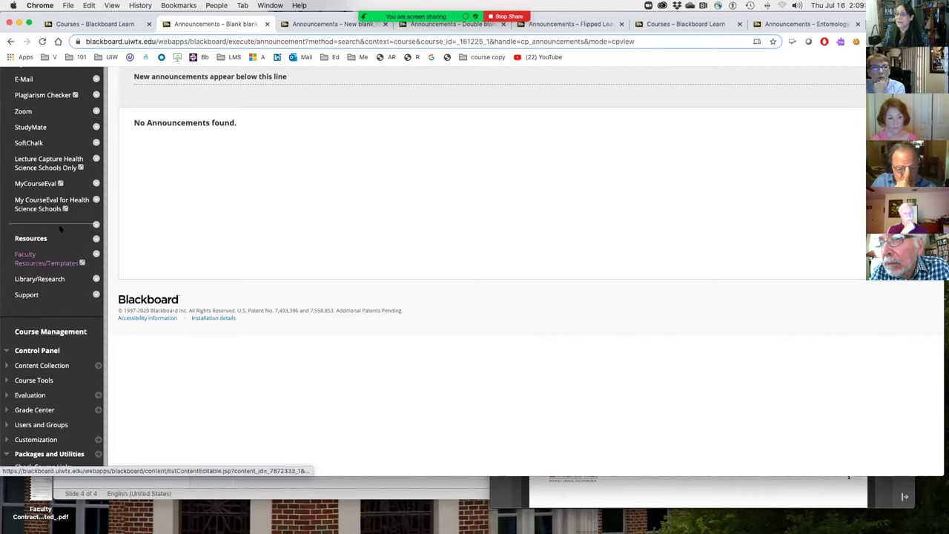
pyautogui.scroll(3, 52, 259)
pyautogui.click(95, 198)
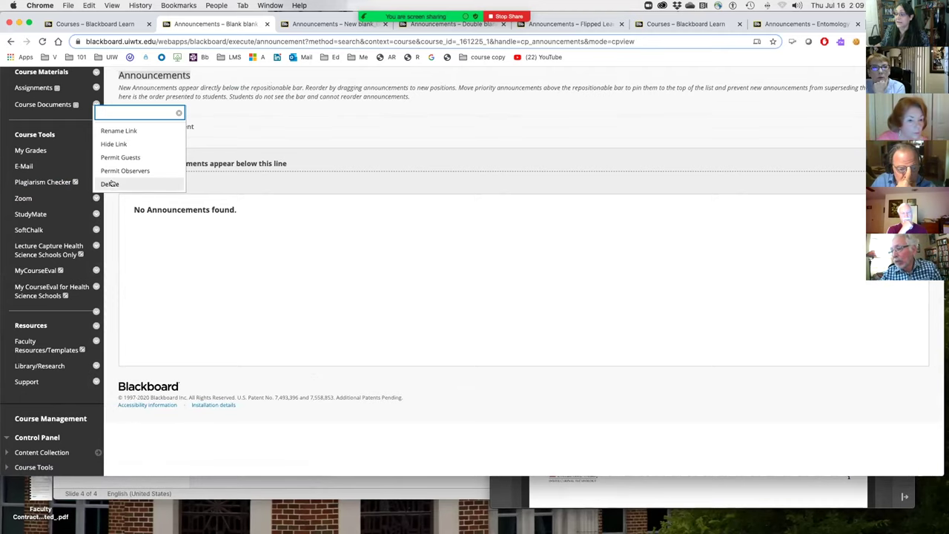
pyautogui.click(111, 185)
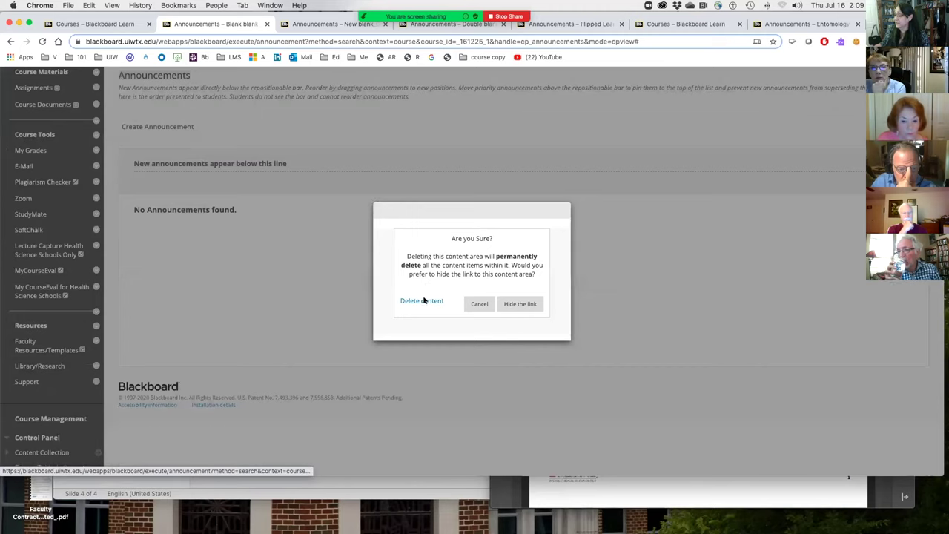
pyautogui.click(424, 300)
pyautogui.click(529, 315)
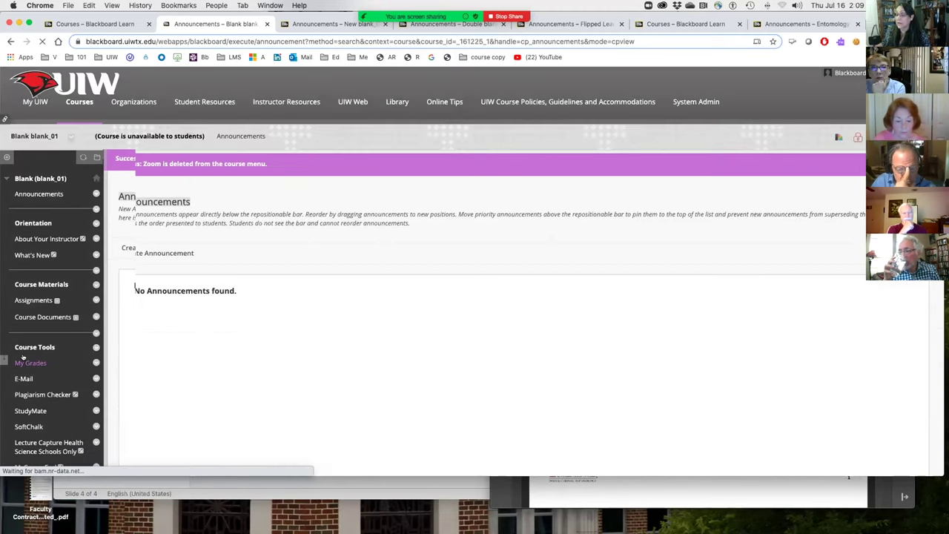
# Permanently delete the hidden Faculty Resources/Templates content area and its content items from the course menu.
pyautogui.scroll(-3, 22, 356)
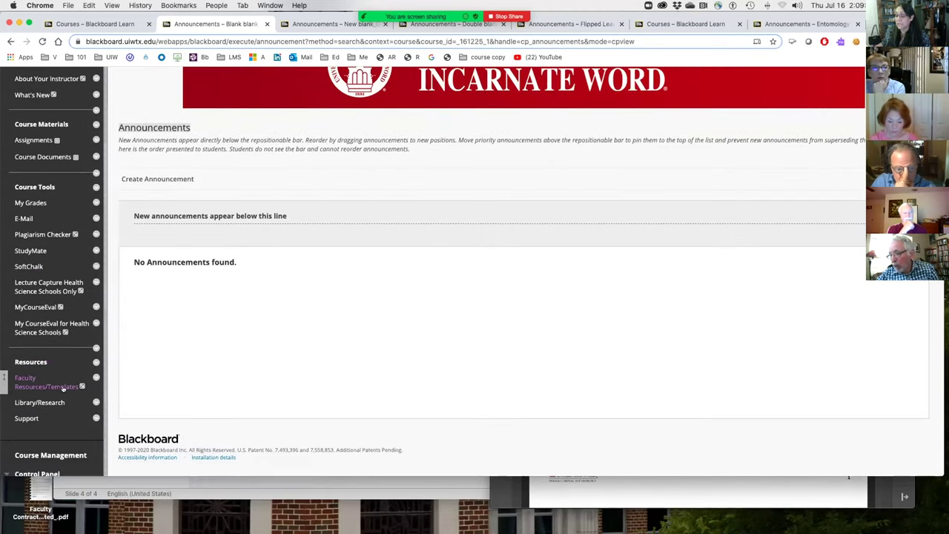
pyautogui.click(95, 378)
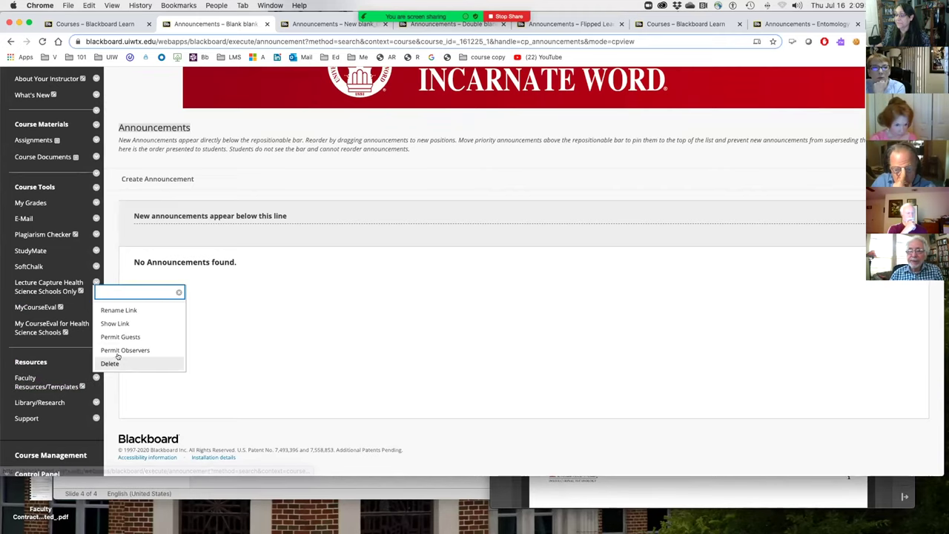
pyautogui.click(113, 363)
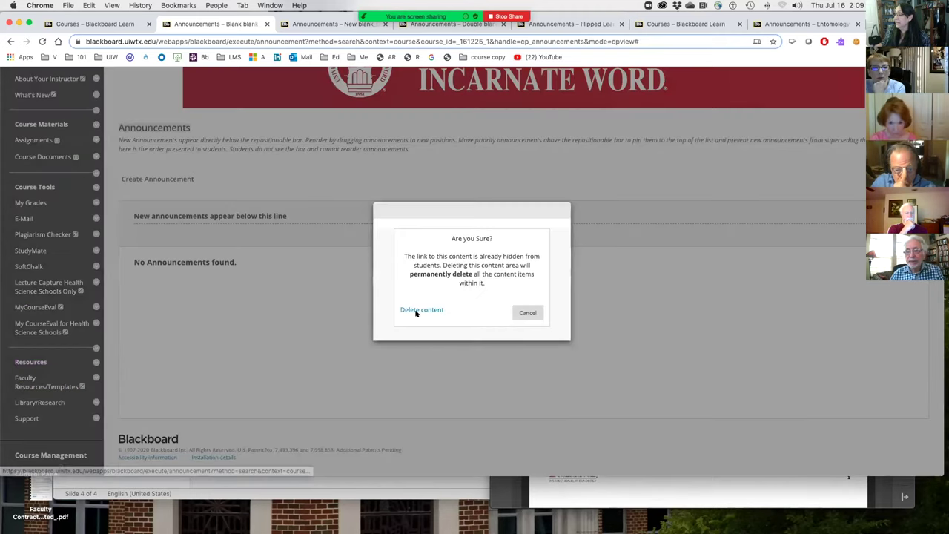
pyautogui.click(416, 311)
pyautogui.scroll(-2, 508, 318)
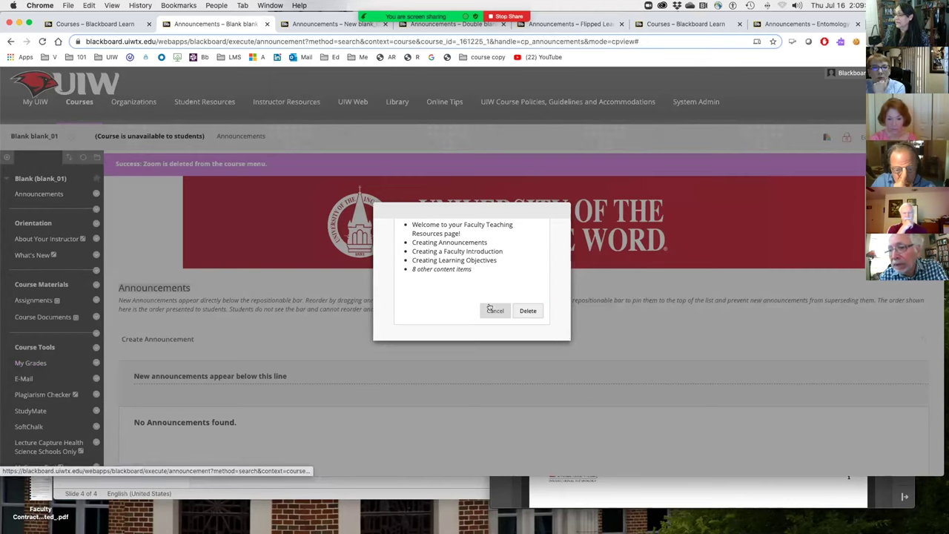
pyautogui.click(525, 309)
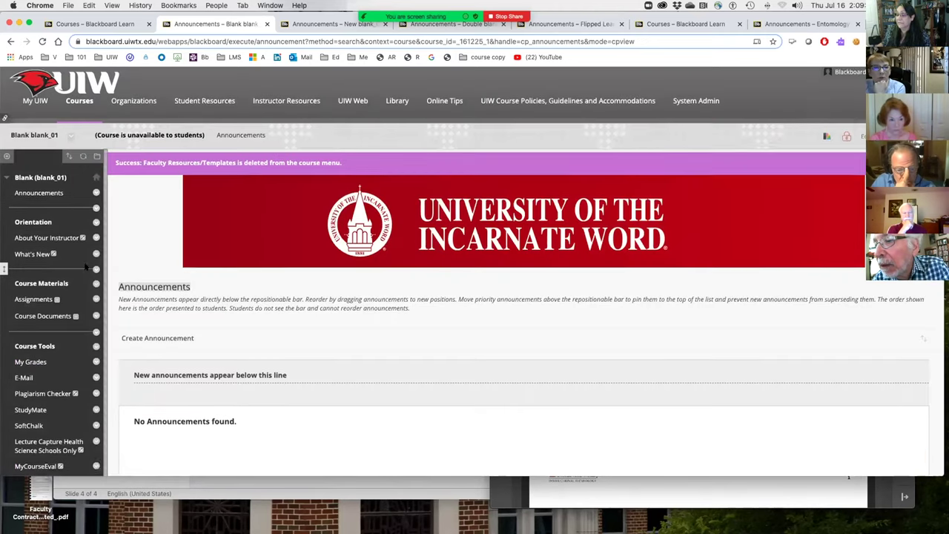
# Check the remaining course menu items against the Copy Course instructions in Acrobat, and return to Chrome.
pyautogui.scroll(-5, 86, 267)
pyautogui.scroll(2, 87, 267)
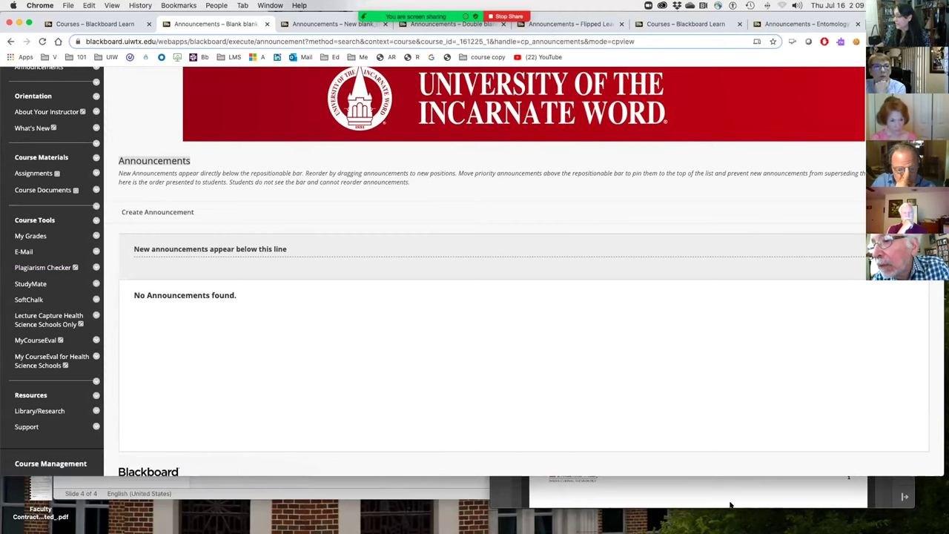
pyautogui.press('super+Tab')
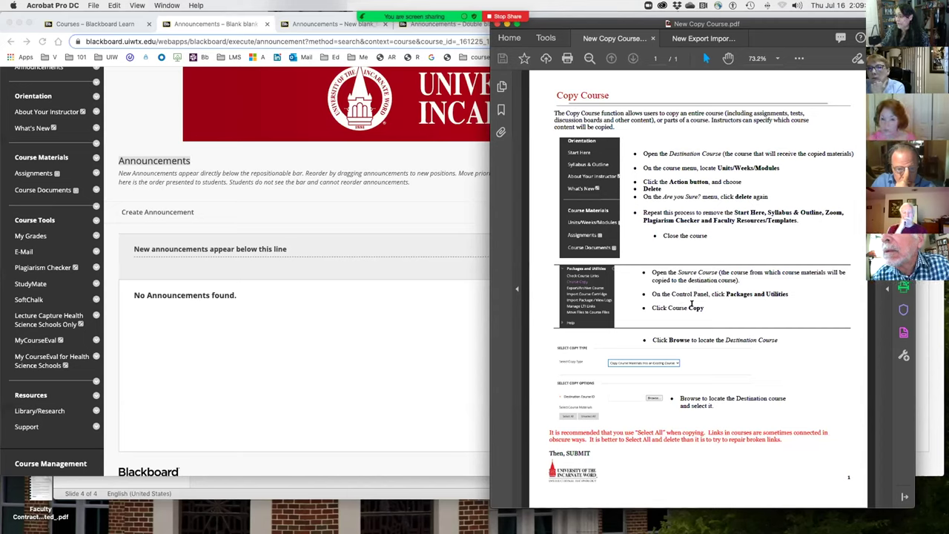
pyautogui.click(429, 321)
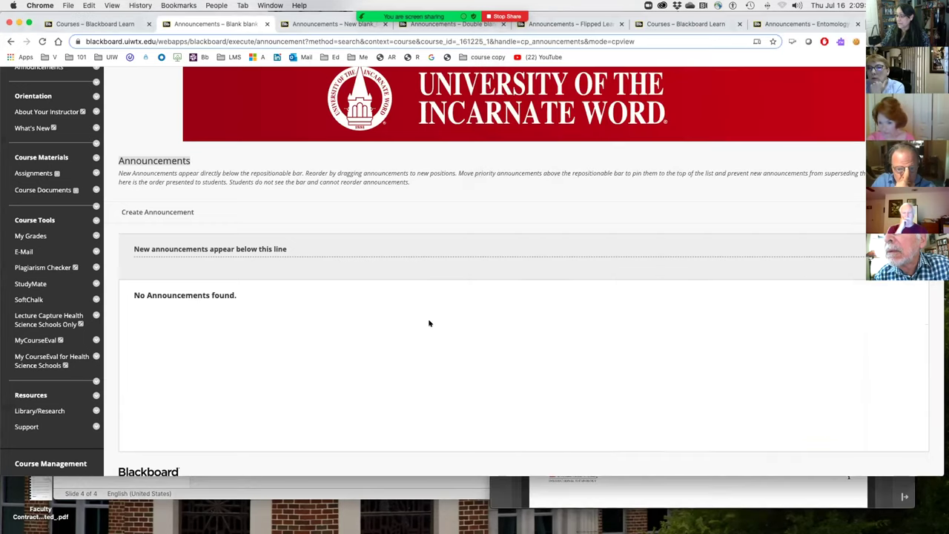
# Switch to the Entomology 02 Fa 19 source course and open its Course Copy page from Packages and Utilities.
pyautogui.click(801, 23)
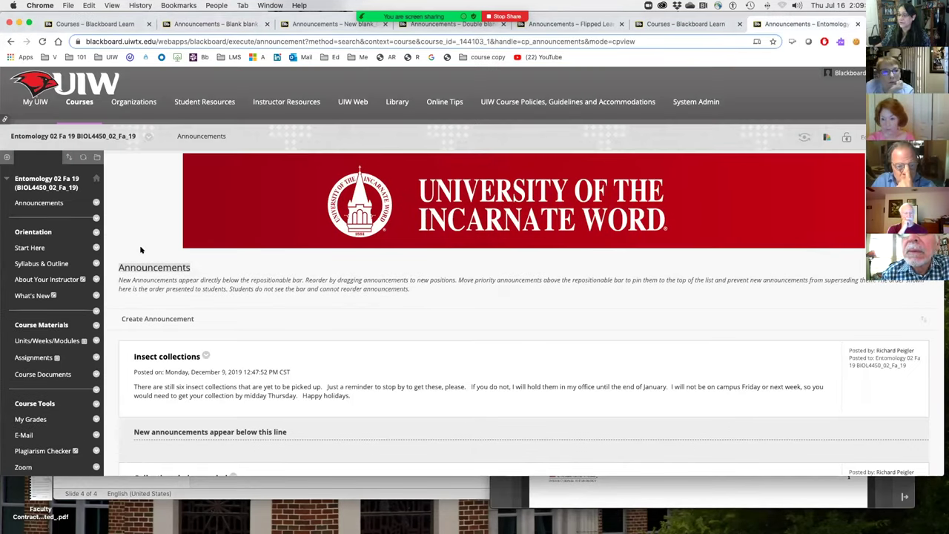
pyautogui.scroll(-1, 141, 250)
pyautogui.scroll(-10, 141, 249)
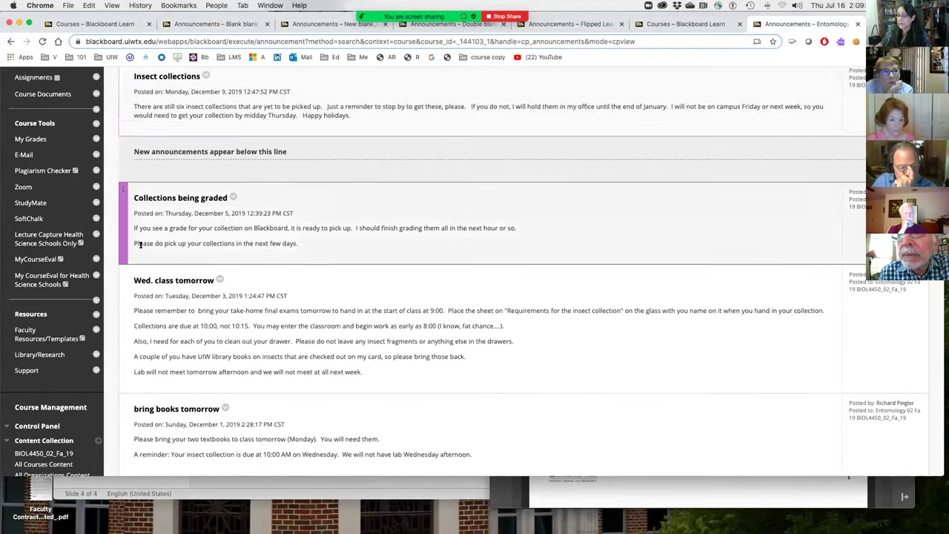
pyautogui.scroll(-7, 141, 250)
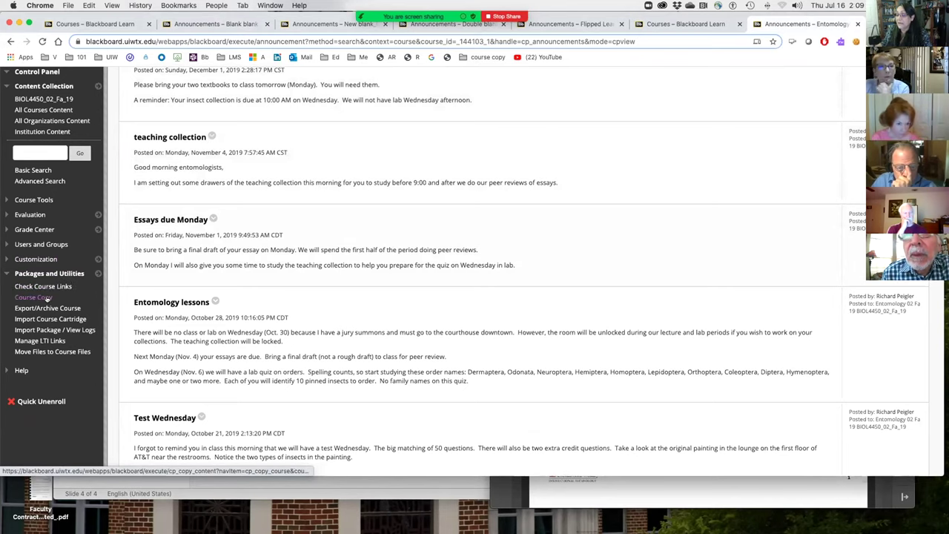
pyautogui.click(33, 298)
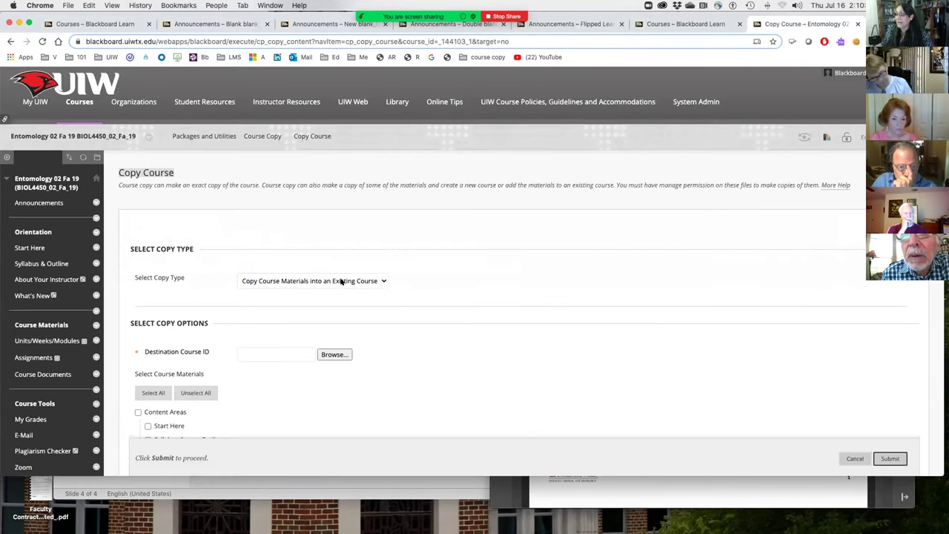
# Browse for the Destination Course ID and enlarge the Courses pop-up window to show the full course list.
pyautogui.scroll(-3, 438, 292)
pyautogui.scroll(-1, 438, 292)
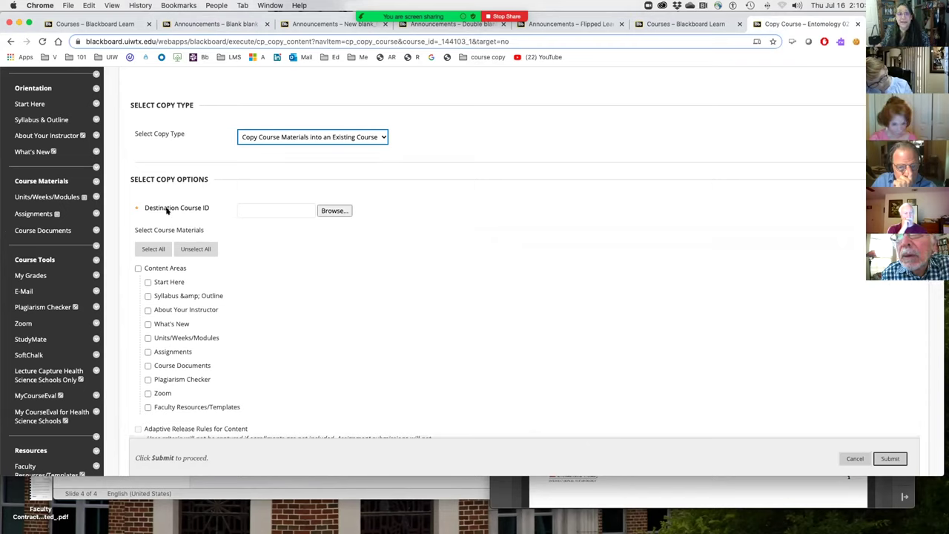
pyautogui.click(326, 211)
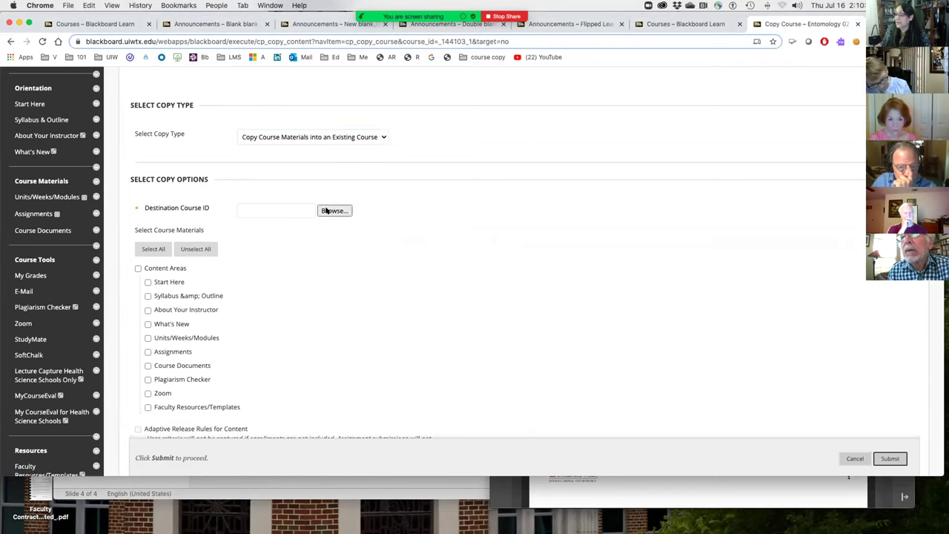
pyautogui.moveTo(464, 278); pyautogui.dragTo(769, 429)
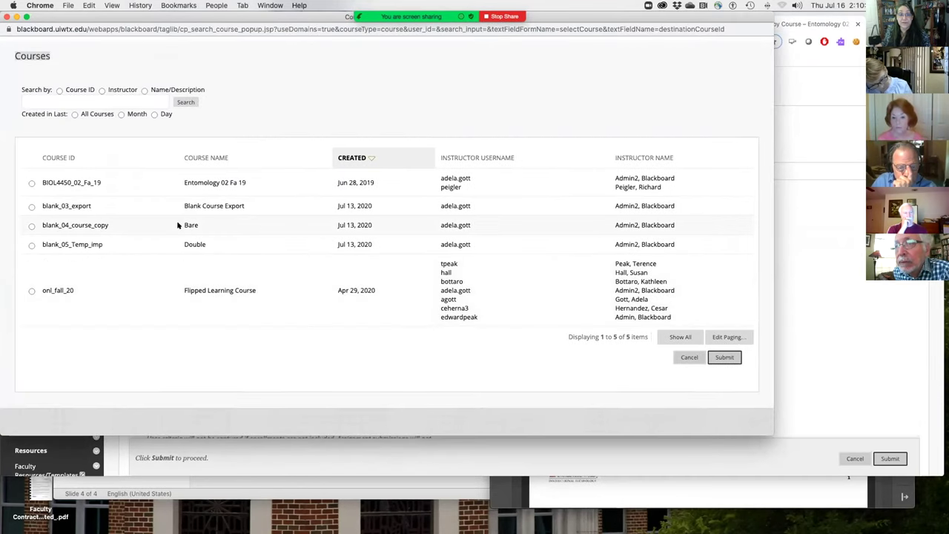
# Sort the course list by creation date, and submit blank_04_course_copy as the destination course.
pyautogui.click(365, 157)
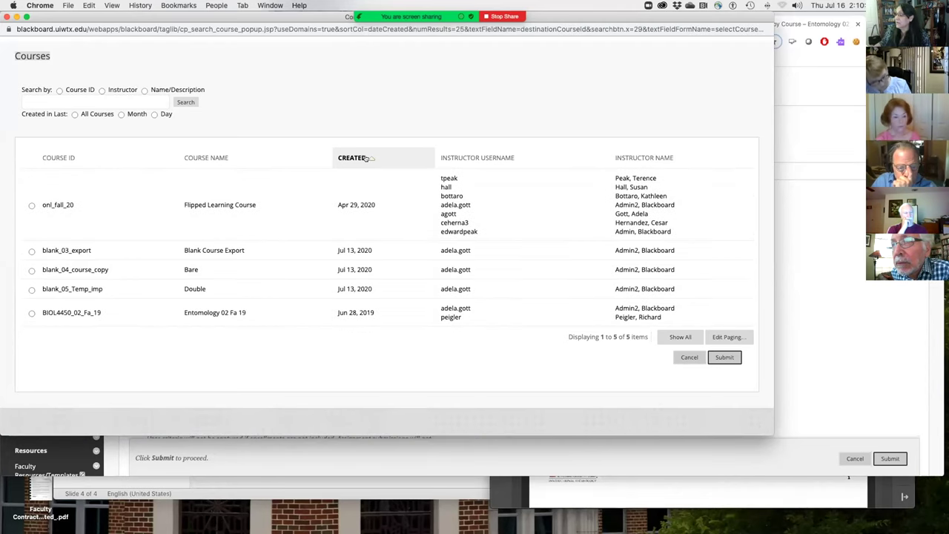
pyautogui.click(365, 158)
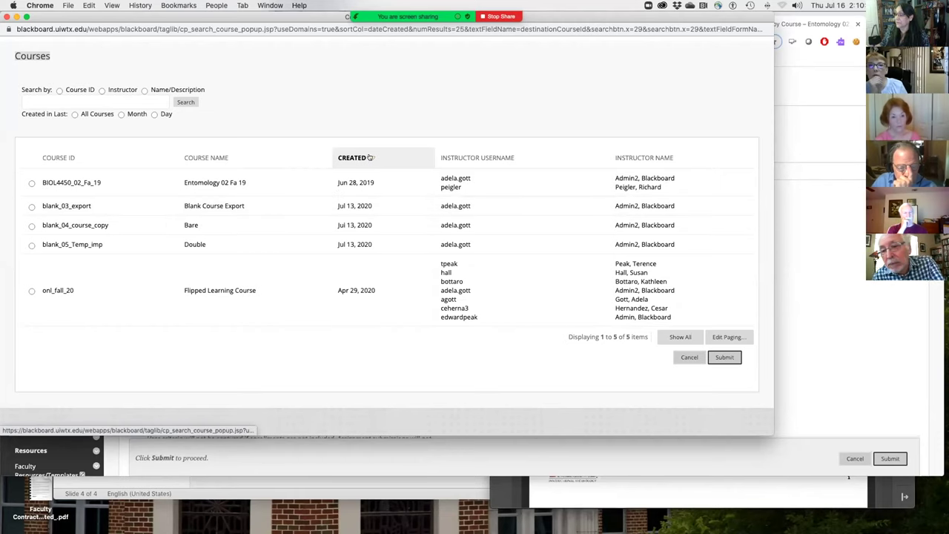
pyautogui.click(331, 166)
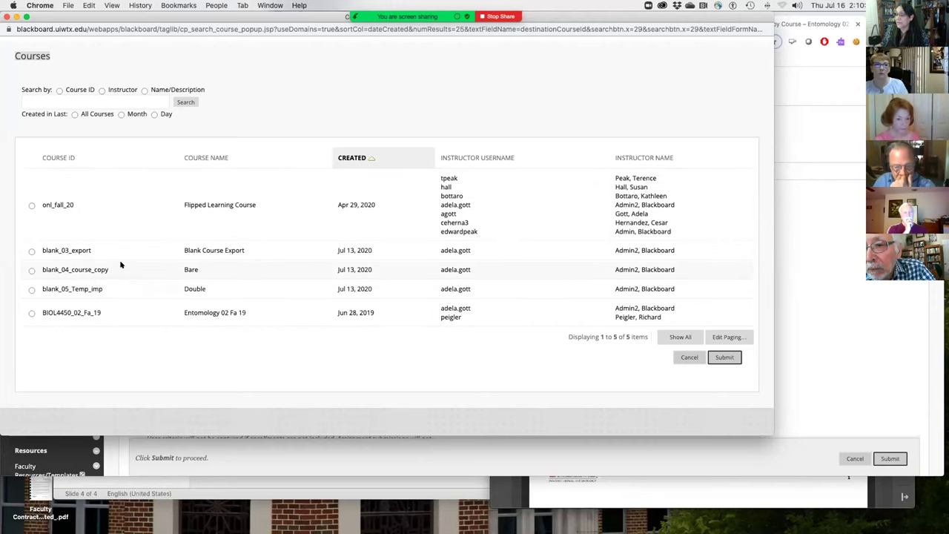
pyautogui.click(31, 270)
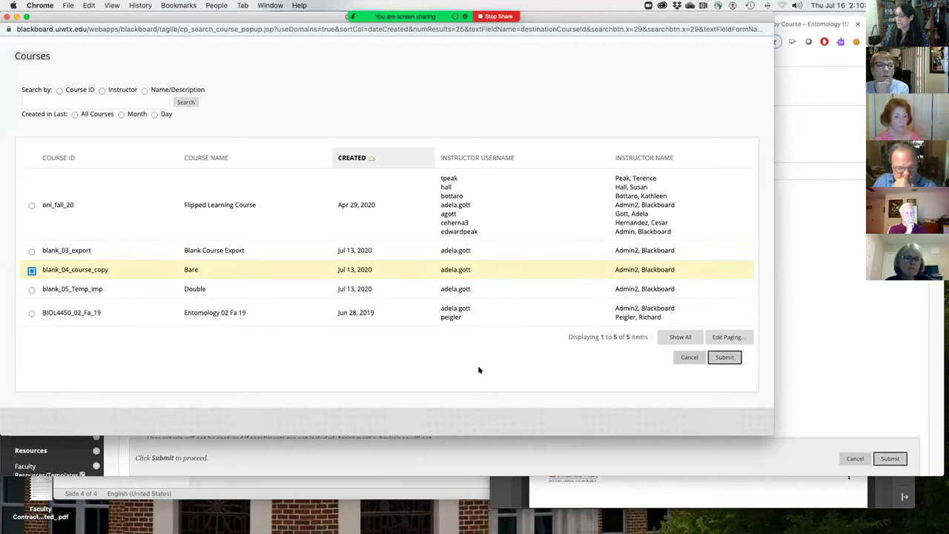
pyautogui.click(724, 358)
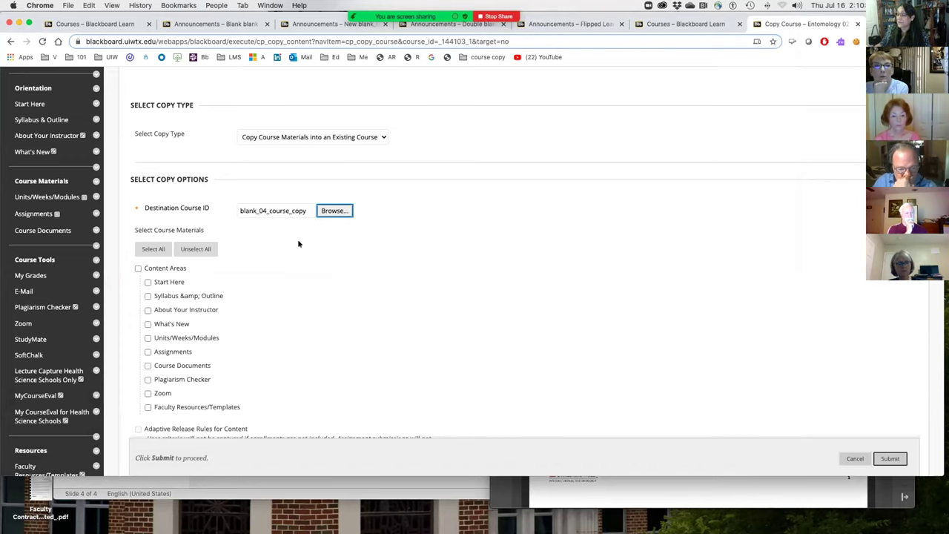
# Select all course materials for the copy, and review the included content areas, tools and settings.
pyautogui.scroll(-3, 299, 243)
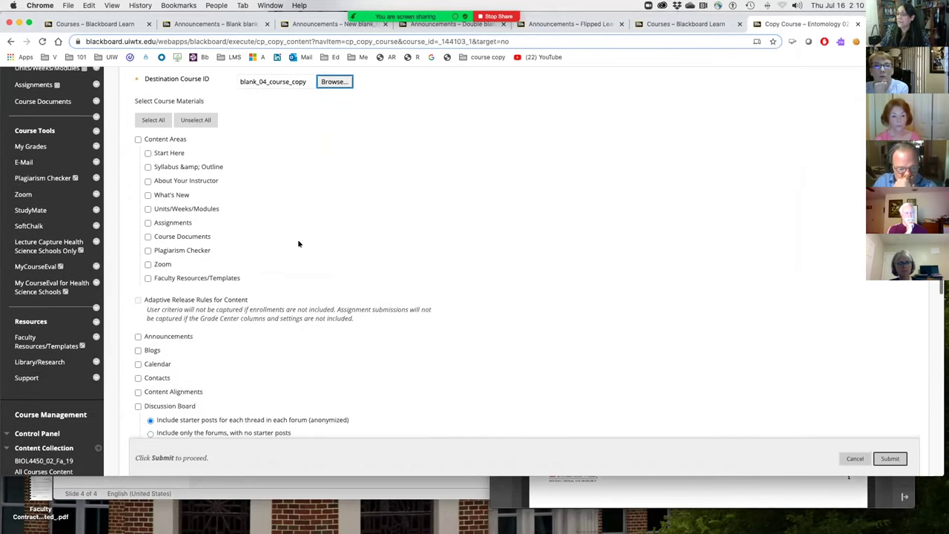
pyautogui.click(152, 120)
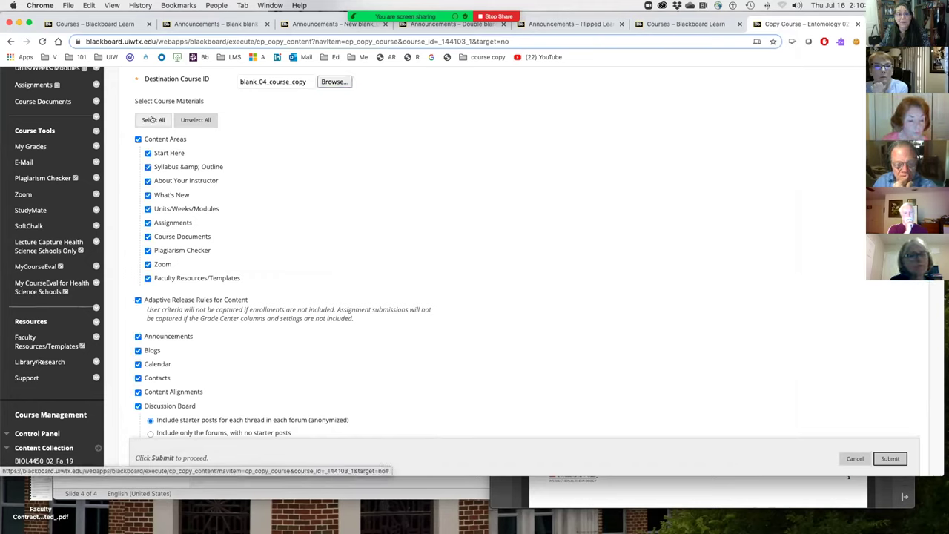
pyautogui.click(152, 120)
pyautogui.scroll(-1, 299, 149)
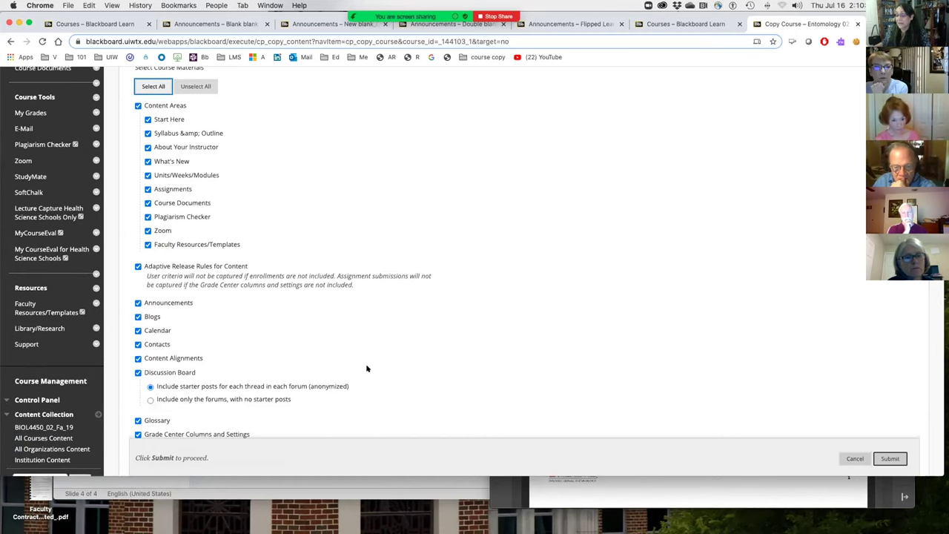
pyautogui.scroll(-5, 366, 368)
pyautogui.scroll(-2, 366, 369)
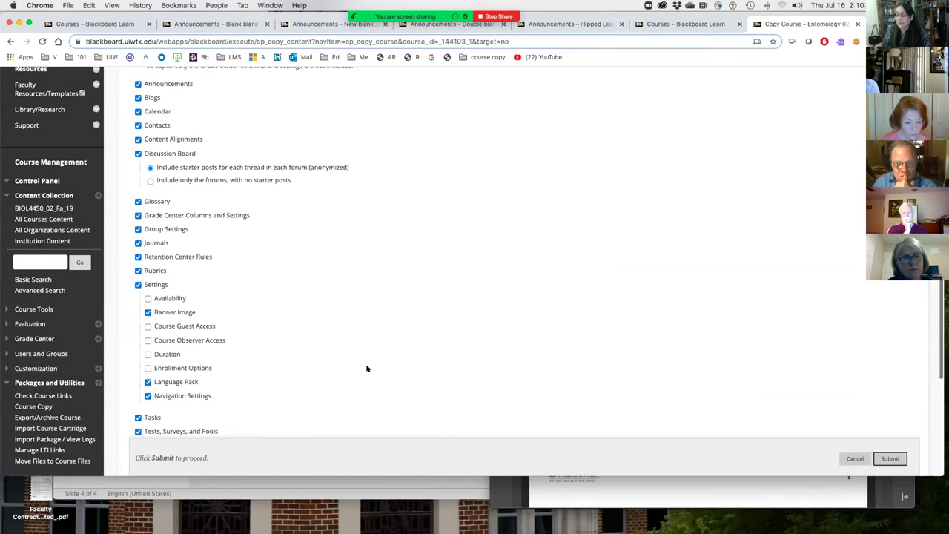
pyautogui.scroll(5, 366, 369)
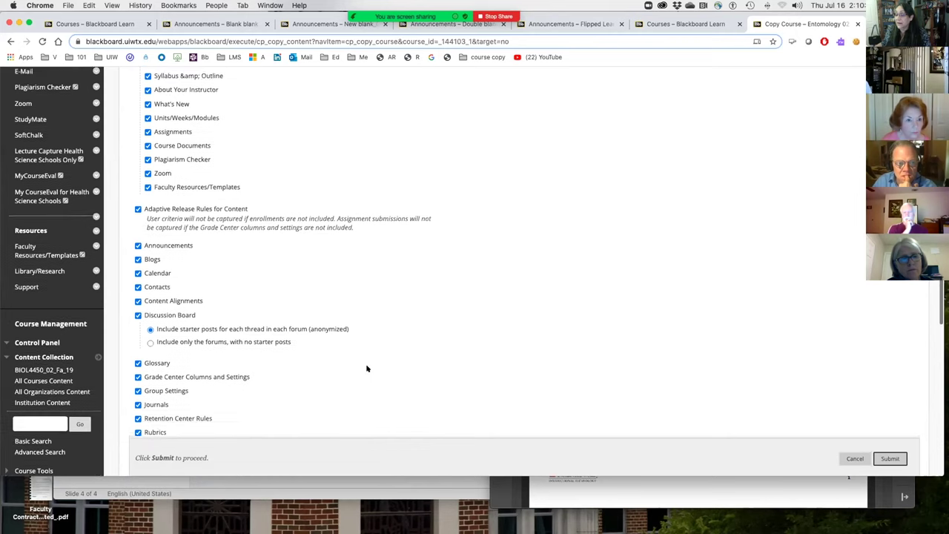
pyautogui.scroll(1, 366, 369)
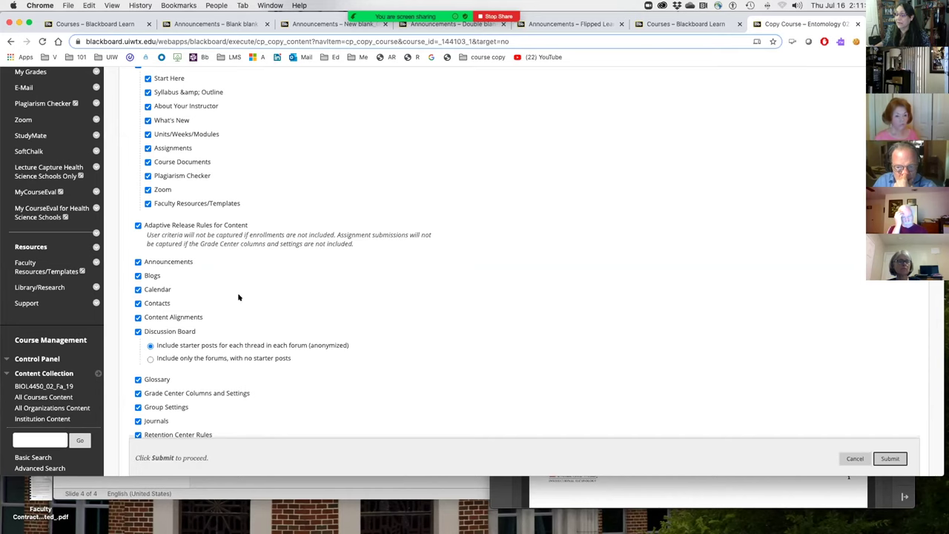
pyautogui.scroll(-5, 239, 297)
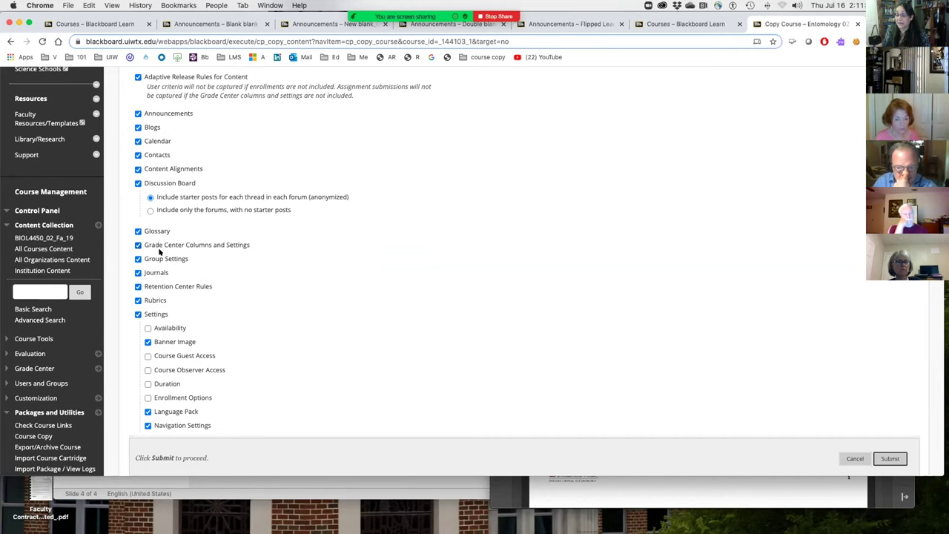
# Set course files to copy links and copies of the content including the entire course home folder, and calculate the package size.
pyautogui.scroll(-5, 250, 293)
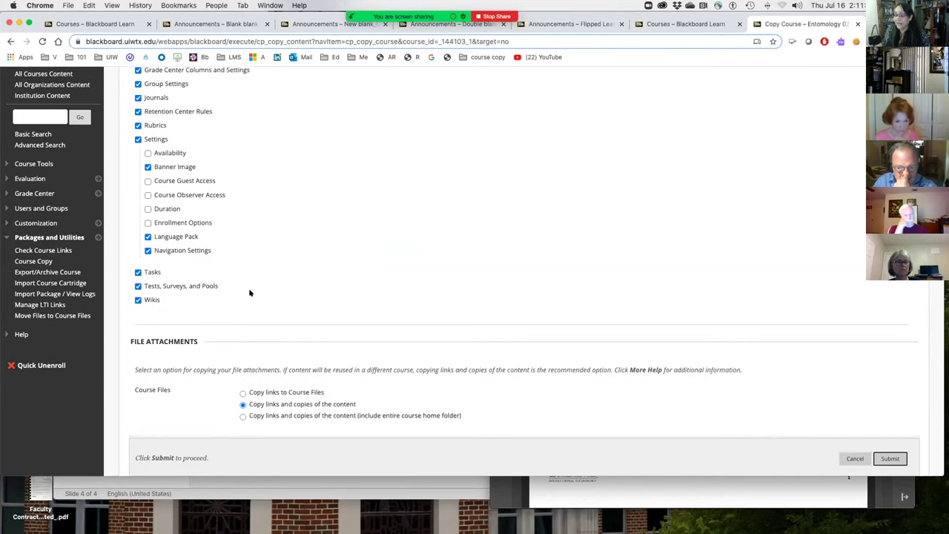
pyautogui.scroll(8, 250, 293)
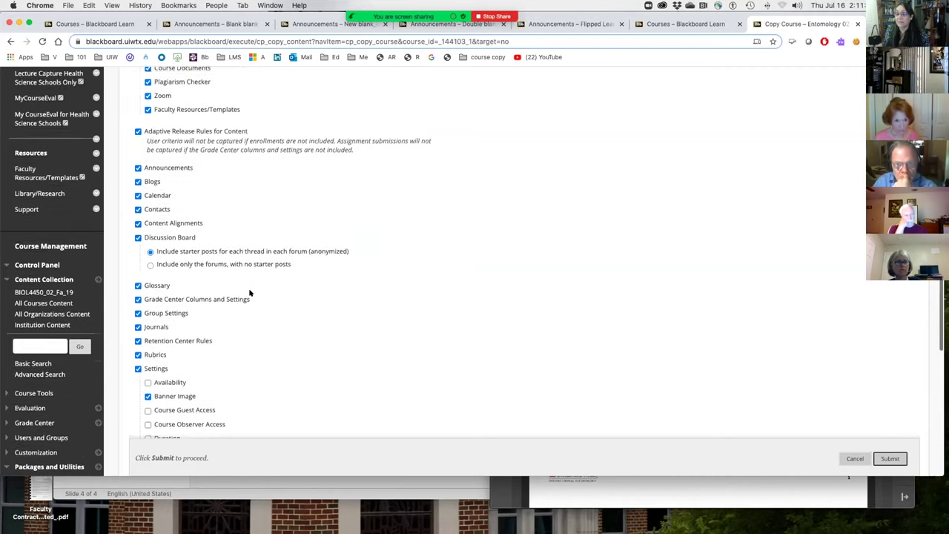
pyautogui.scroll(4, 249, 293)
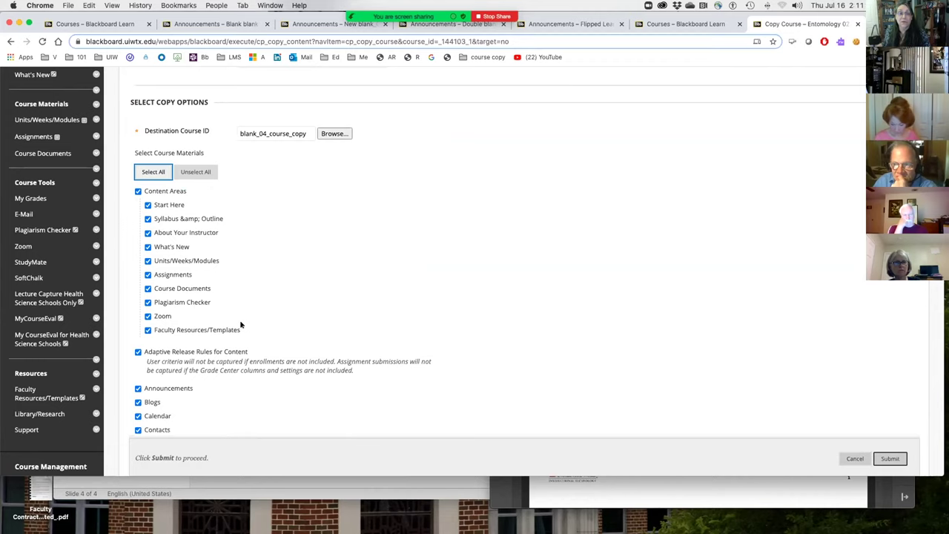
pyautogui.scroll(-1, 240, 324)
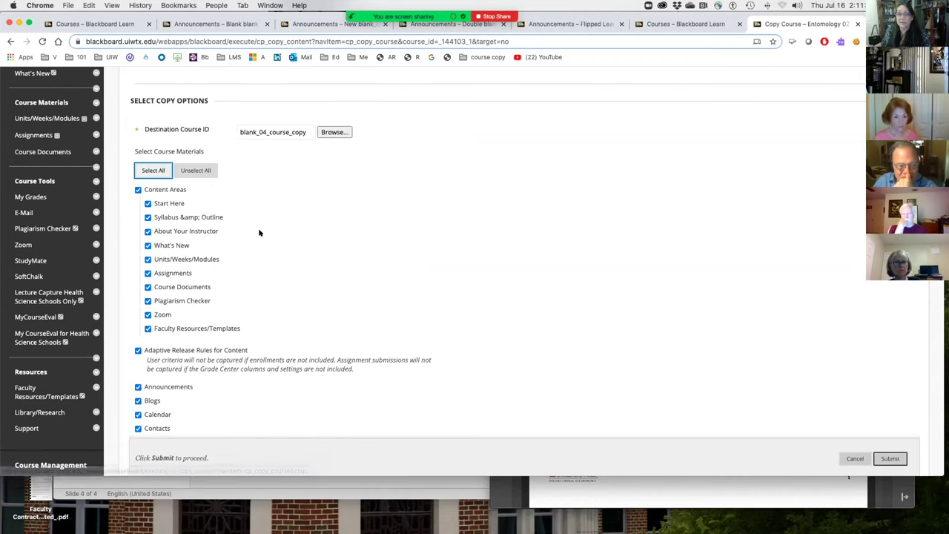
pyautogui.scroll(-10, 259, 233)
pyautogui.scroll(-3, 259, 233)
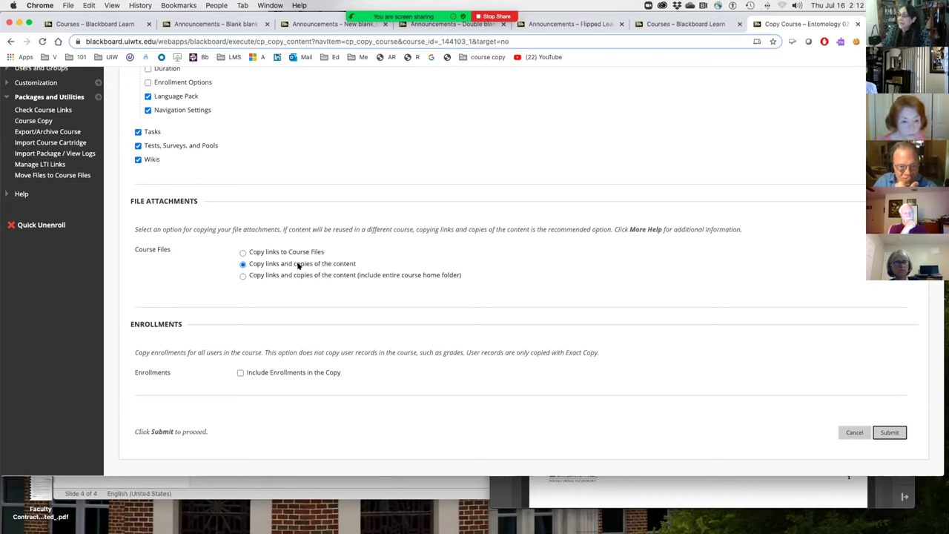
pyautogui.click(242, 276)
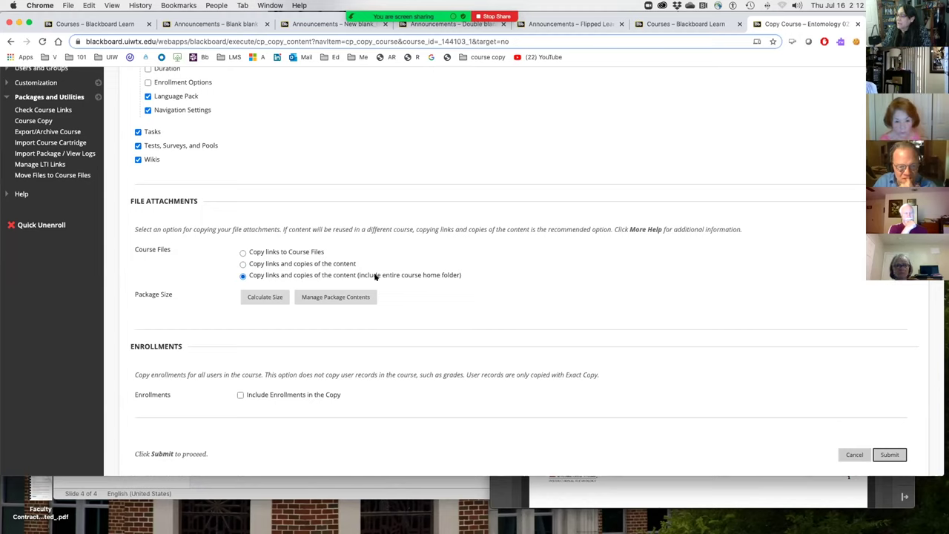
pyautogui.click(243, 263)
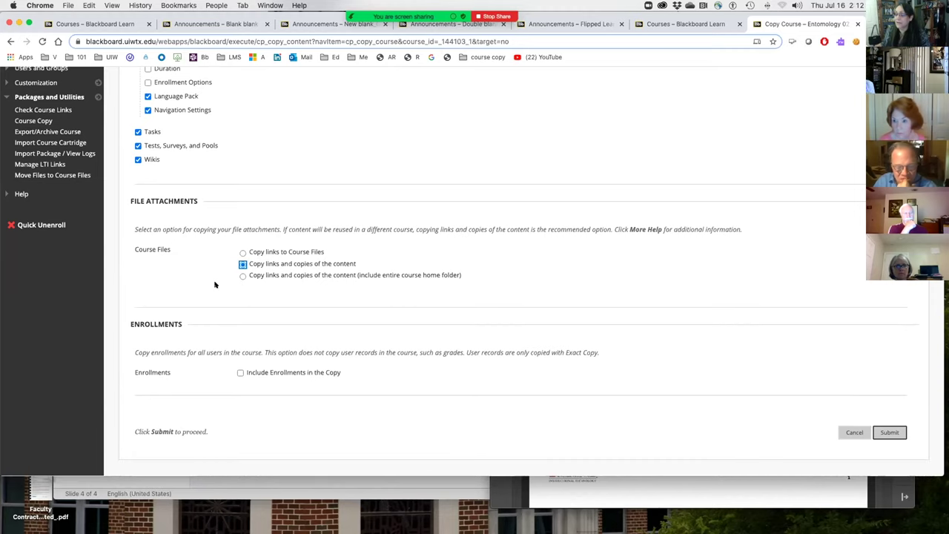
pyautogui.click(242, 275)
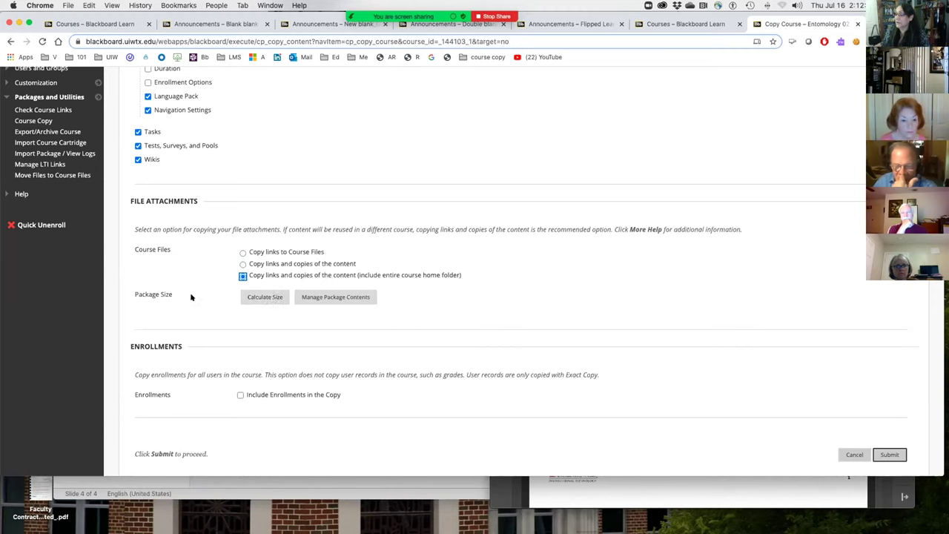
pyautogui.click(264, 296)
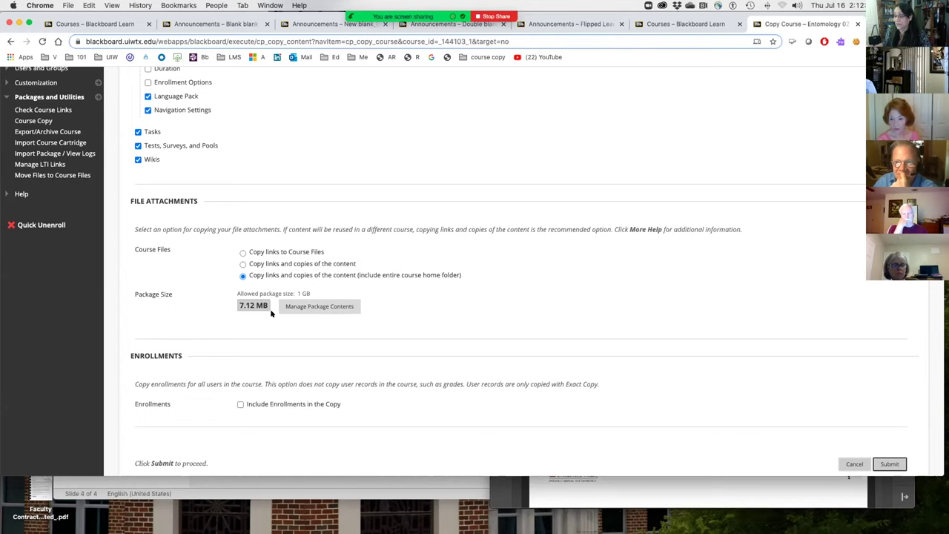
# Submit the course copy to blank_04_course_copy with enrollments left out.
pyautogui.scroll(-1, 393, 348)
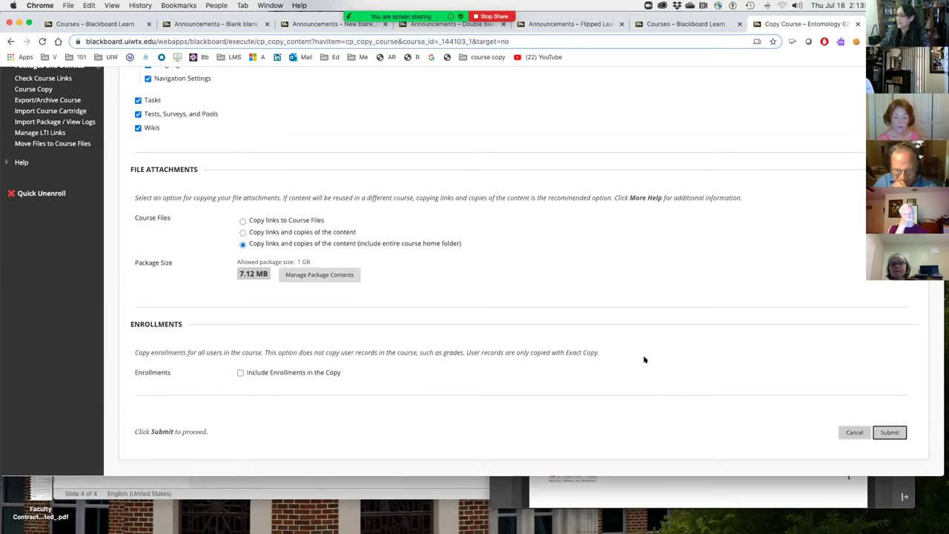
pyautogui.scroll(1, 643, 358)
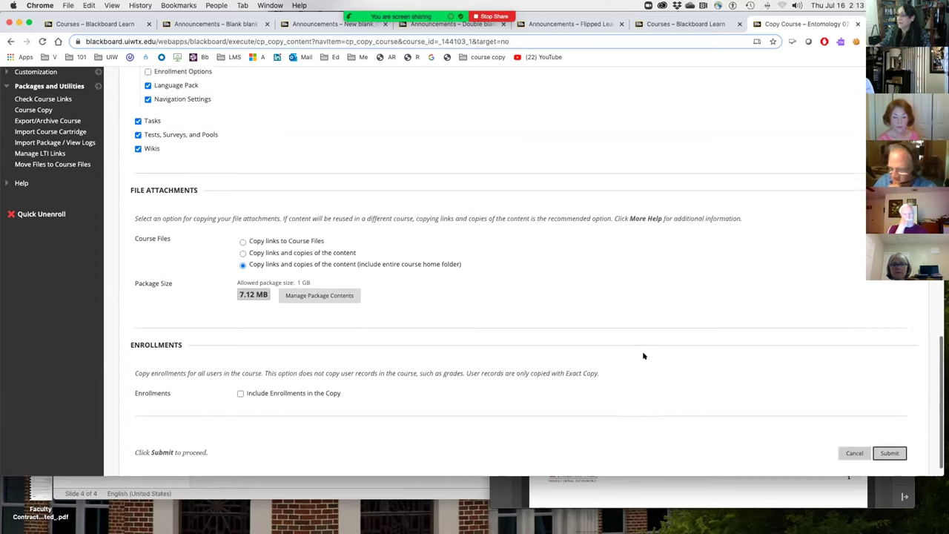
pyautogui.click(889, 458)
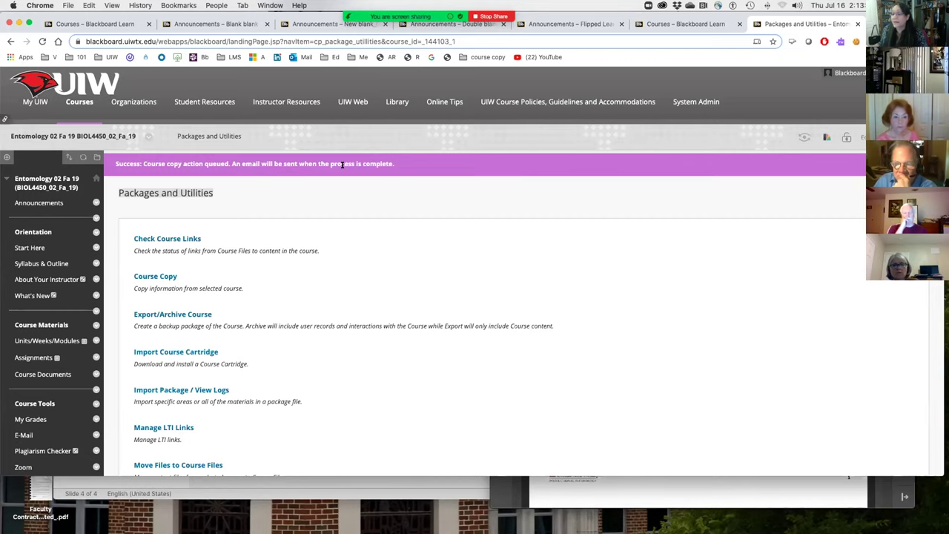
# Refresh the Entomology 02 Fa 19 course menu and open its Announcements page.
pyautogui.scroll(-5, 342, 165)
pyautogui.scroll(5, 342, 165)
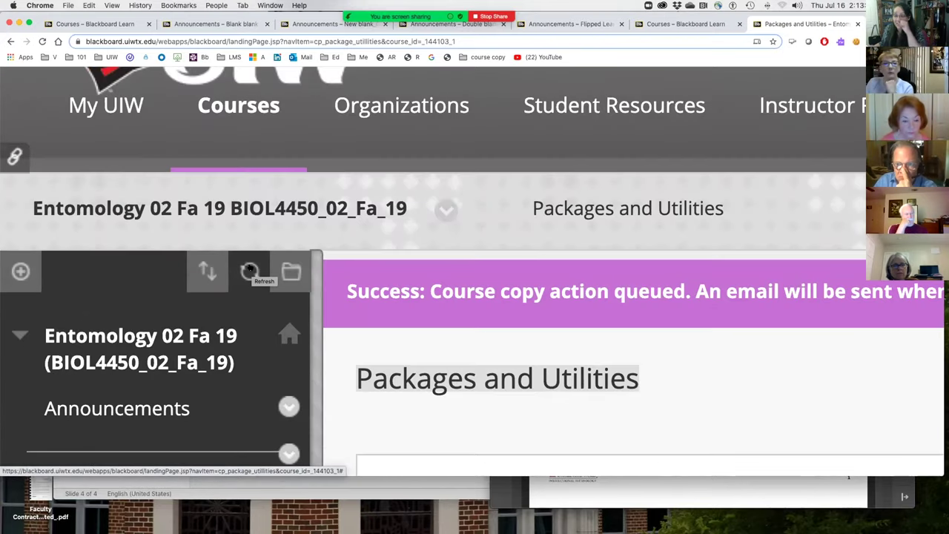
pyautogui.click(248, 270)
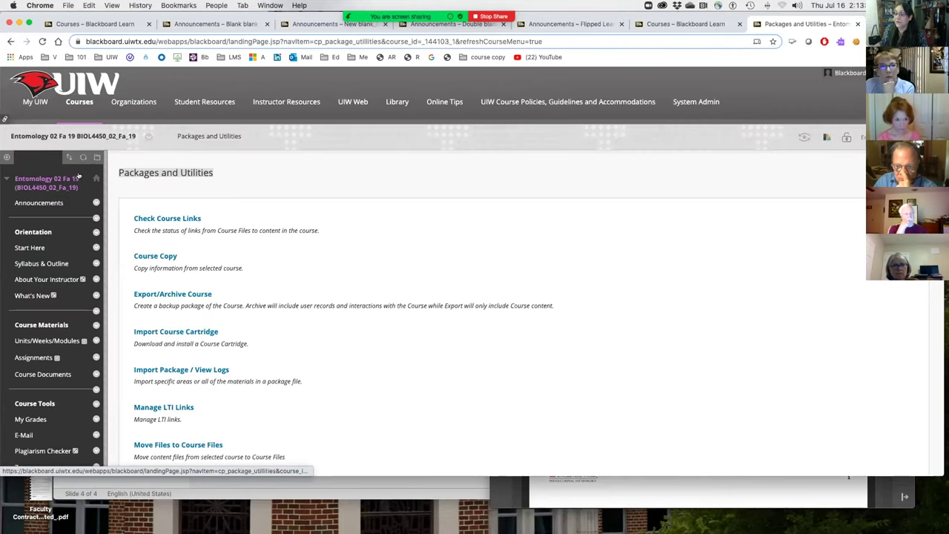
pyautogui.click(49, 204)
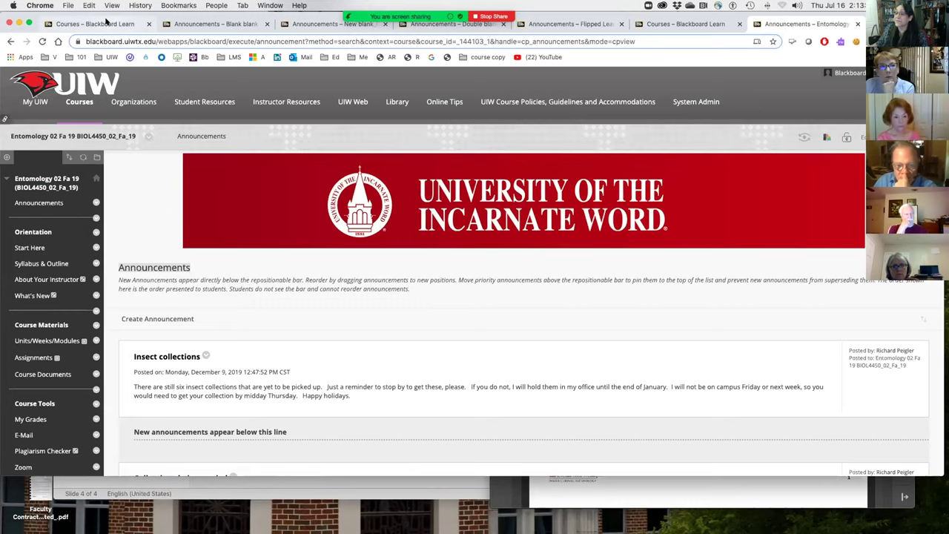
# Check the Announcements pages of the blank_01 and blank_06 courses.
pyautogui.click(224, 23)
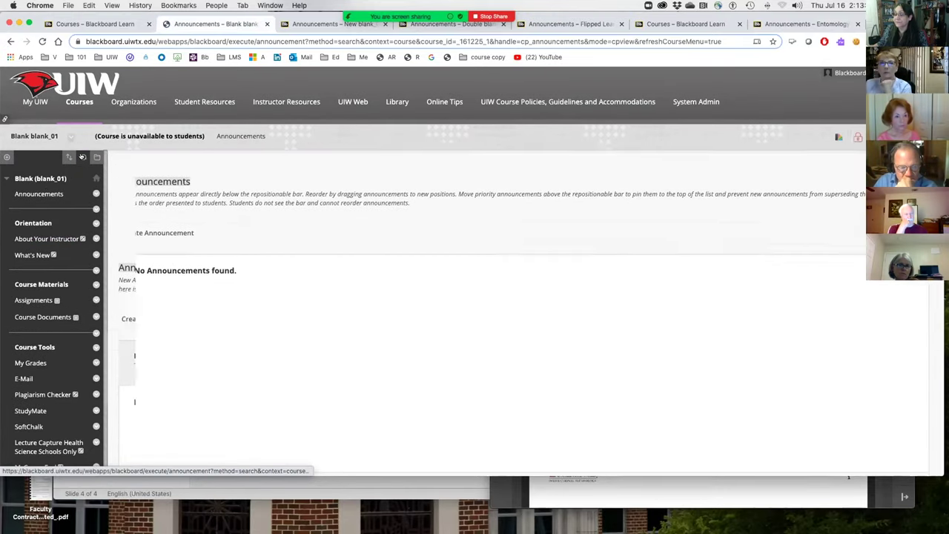
pyautogui.click(49, 194)
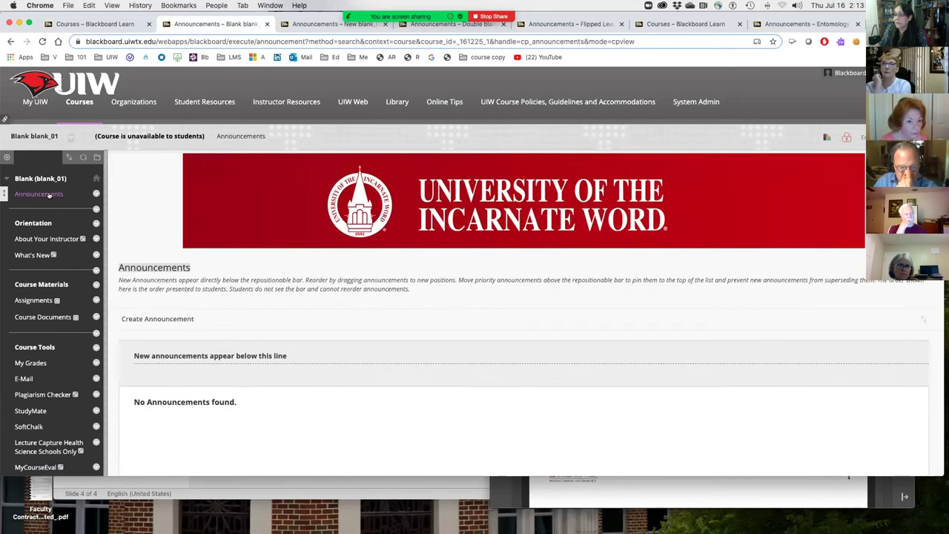
pyautogui.click(305, 25)
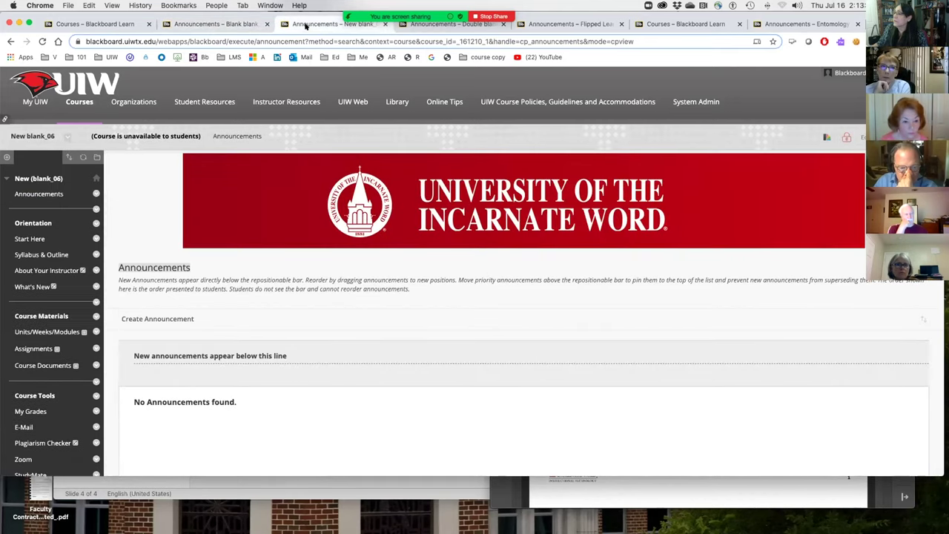
pyautogui.click(54, 193)
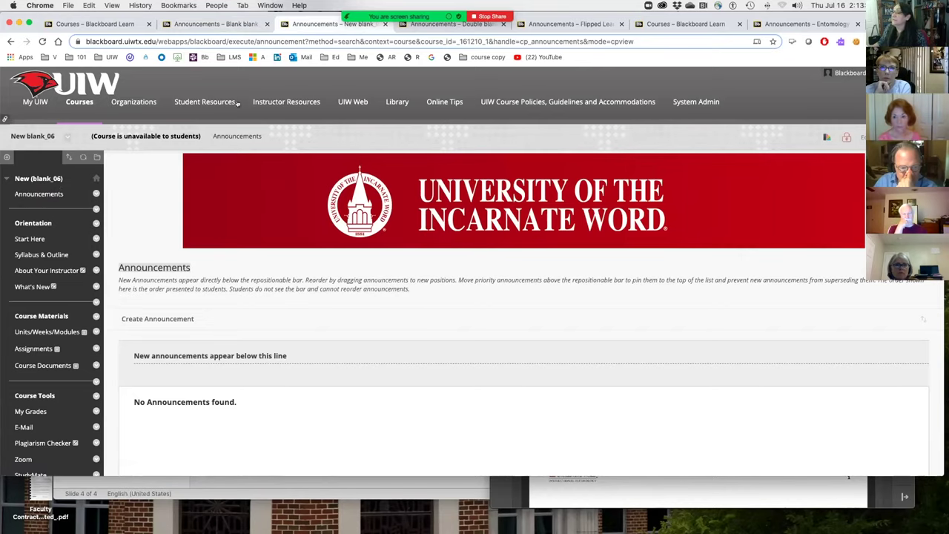
# Open the destination course blank_04_course_copy from the System Admin course list.
pyautogui.click(700, 103)
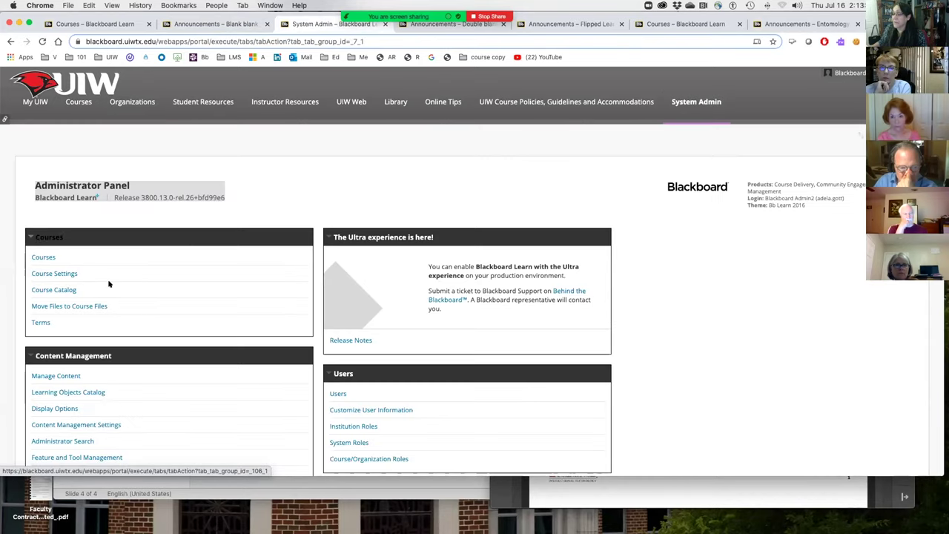
pyautogui.click(44, 256)
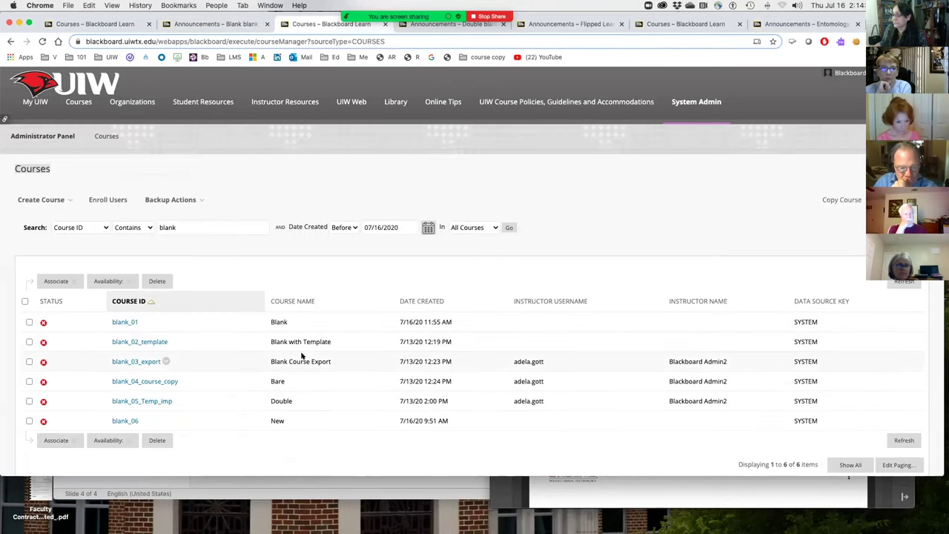
pyautogui.click(146, 380)
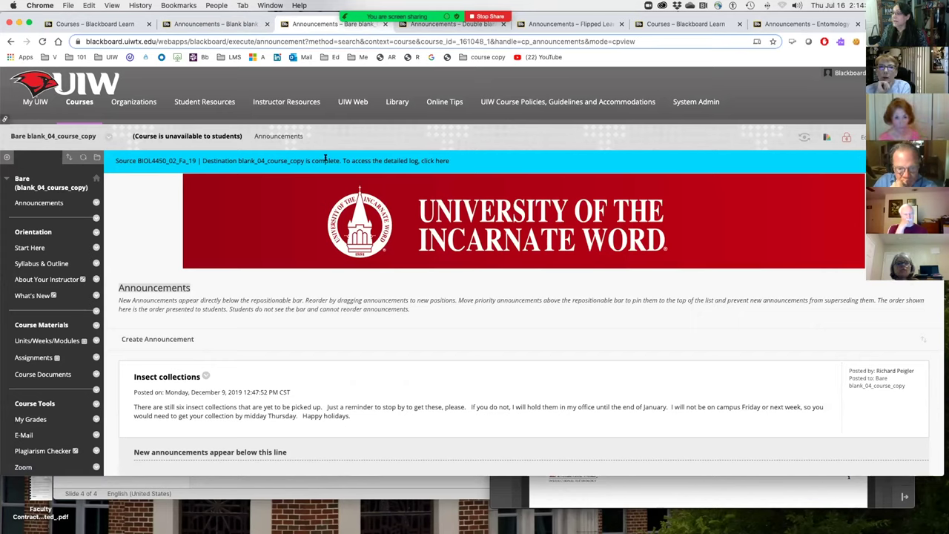
# Open the detailed CourseCopy log for blank_04_course_copy and examine its summary and entries for errors.
pyautogui.click(435, 161)
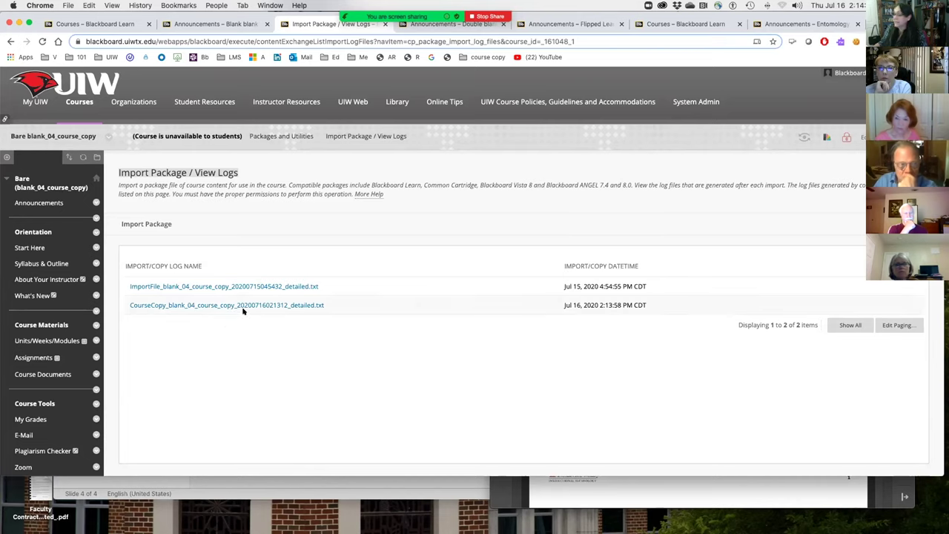
pyautogui.click(187, 305)
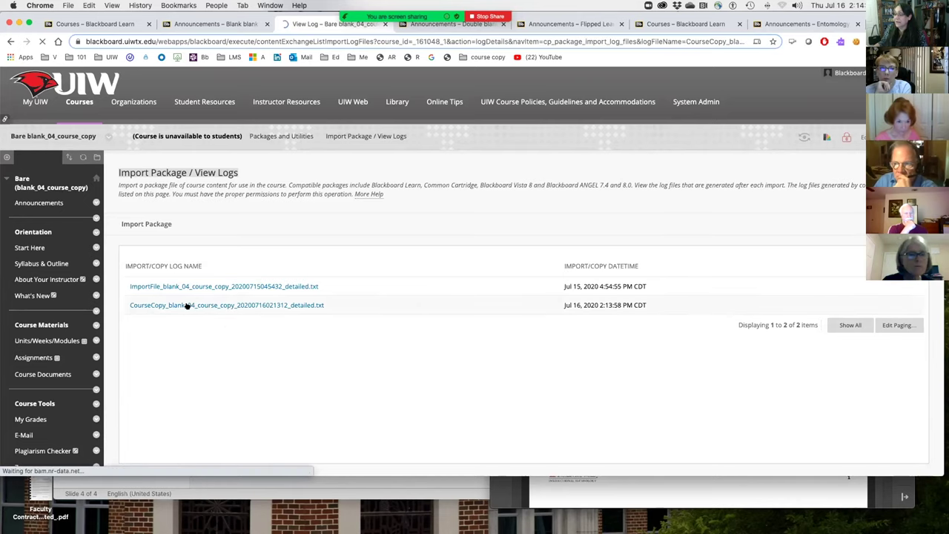
pyautogui.scroll(-5, 367, 265)
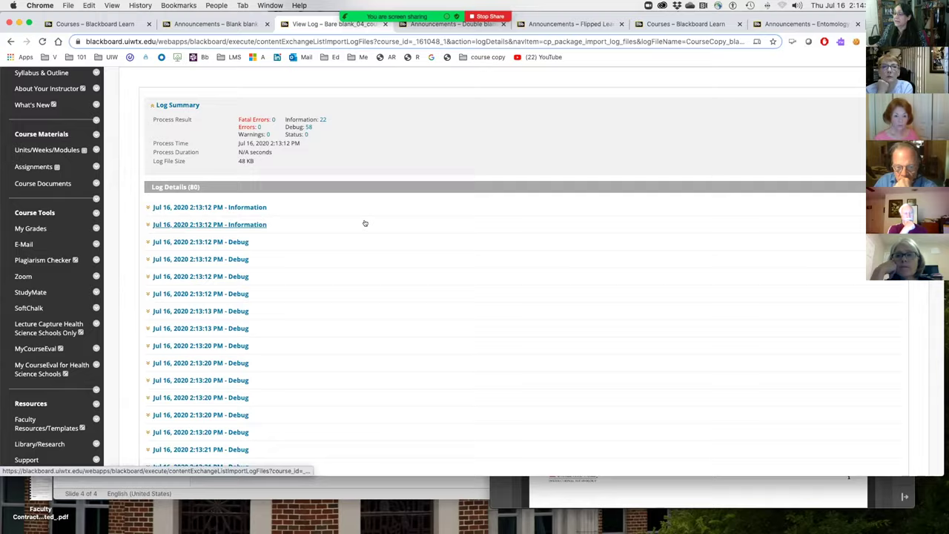
pyautogui.scroll(-8, 364, 222)
pyautogui.scroll(7, 363, 223)
pyautogui.scroll(6, 364, 223)
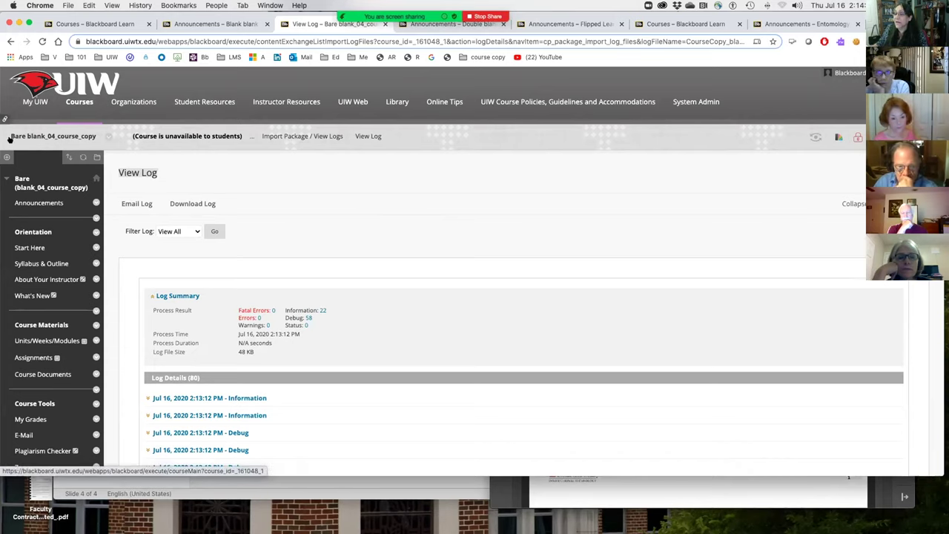
# Review the copied announcements and the course menu in blank_04_course_copy.
pyautogui.click(41, 203)
pyautogui.scroll(-6, 271, 278)
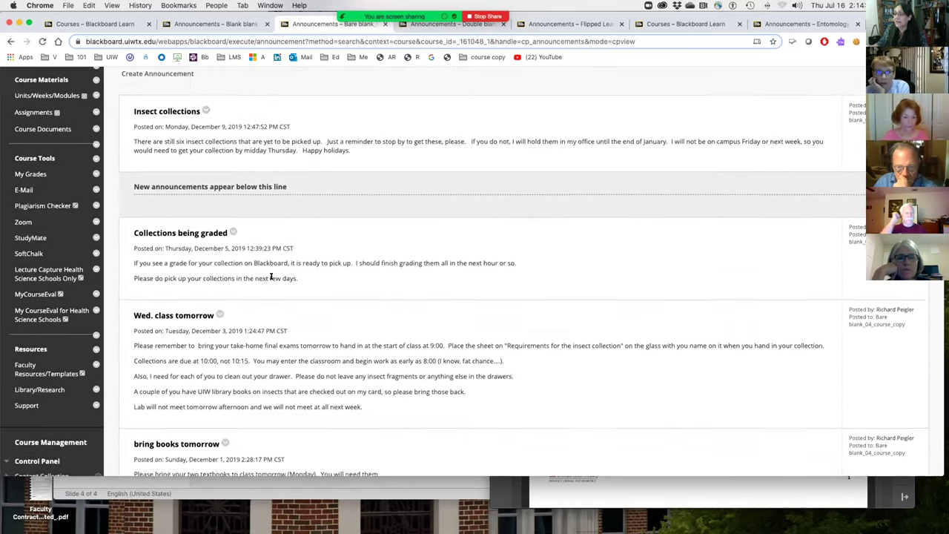
pyautogui.scroll(5, 272, 280)
pyautogui.scroll(1, 271, 280)
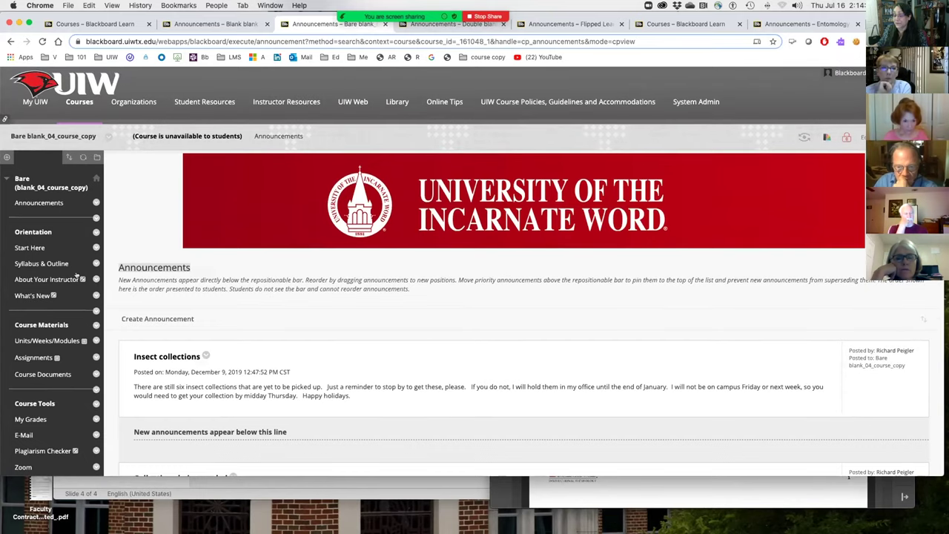
pyautogui.scroll(-9, 55, 269)
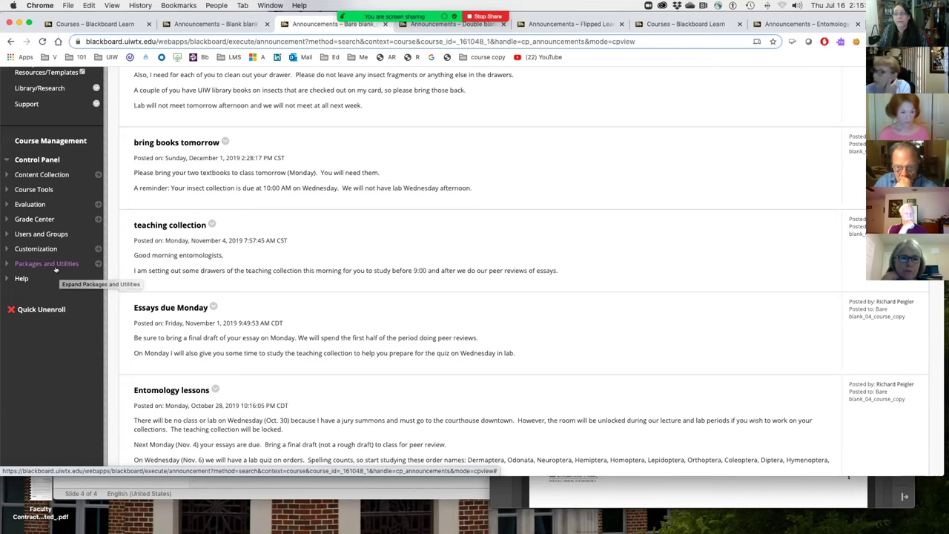
pyautogui.scroll(4, 55, 270)
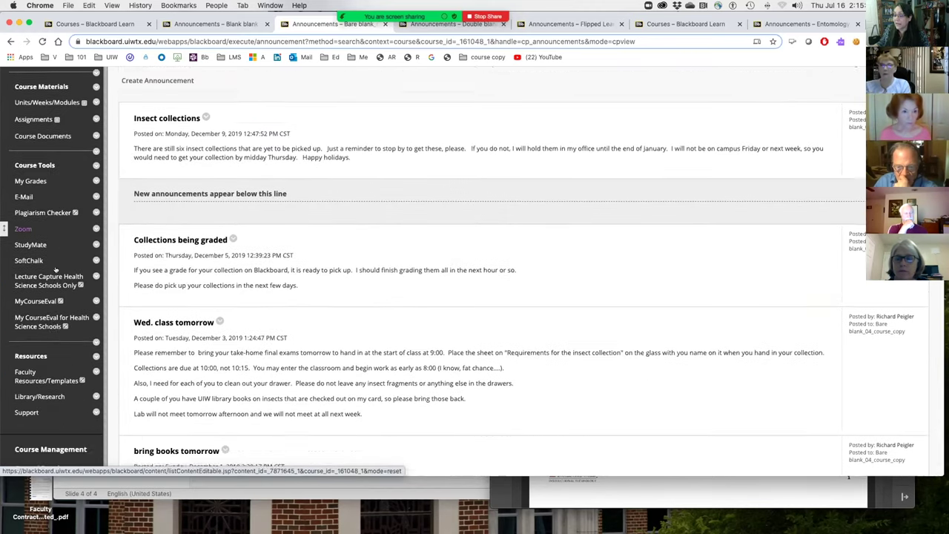
pyautogui.scroll(-2, 55, 270)
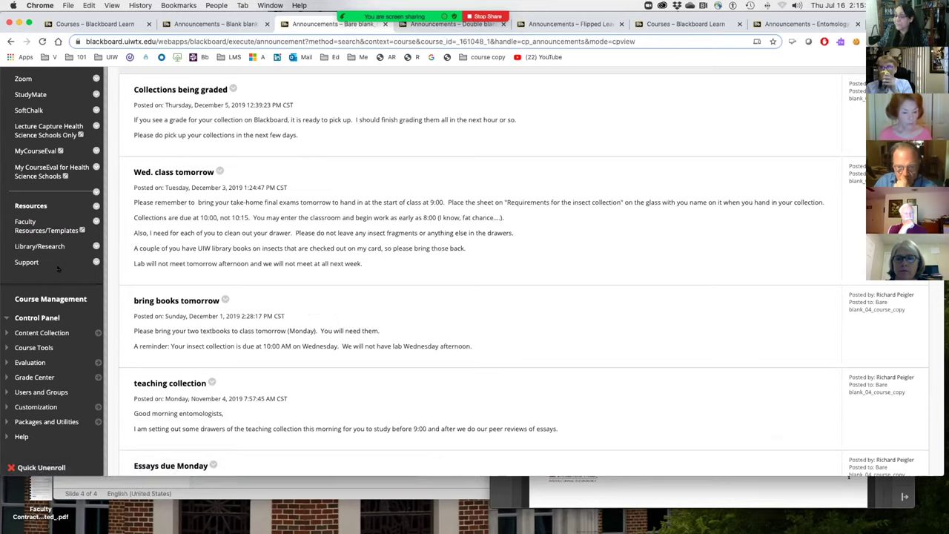
pyautogui.scroll(5, 58, 269)
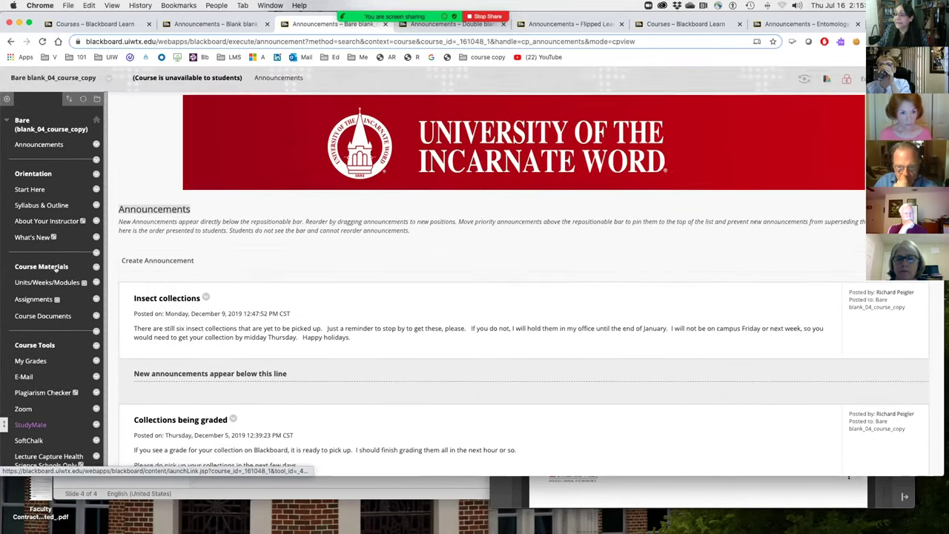
pyautogui.scroll(1, 56, 270)
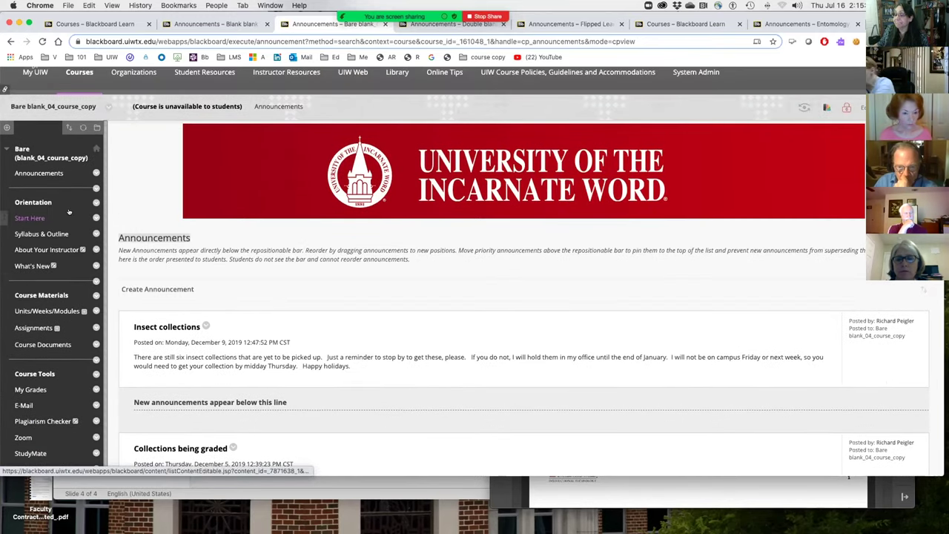
# Open the Start Here area of blank_04_course_copy and check its full list of items for duplicates.
pyautogui.click(31, 217)
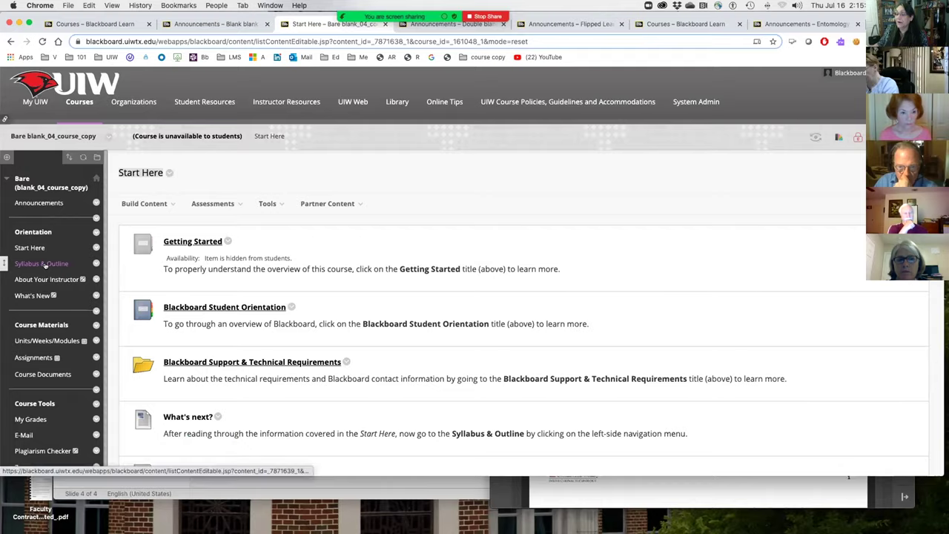
pyautogui.scroll(-2, 33, 259)
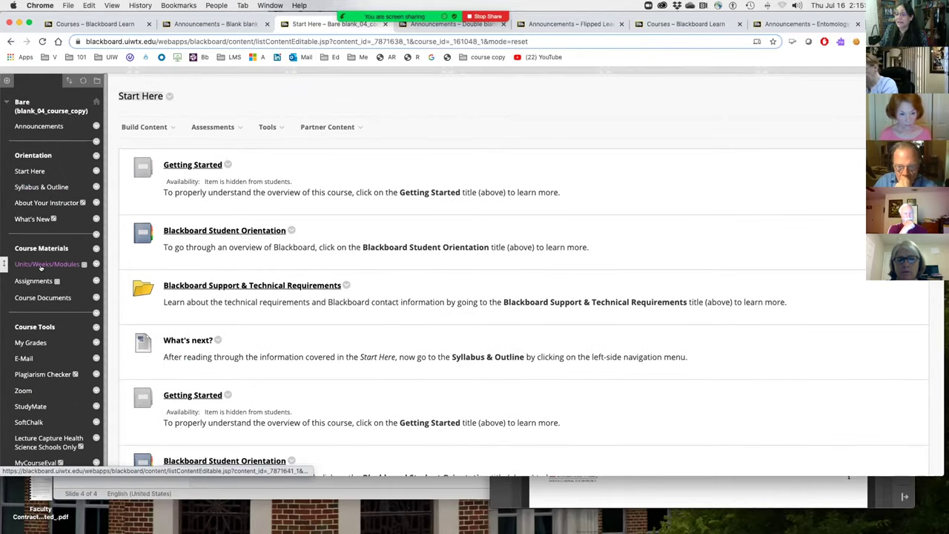
pyautogui.scroll(-2, 192, 293)
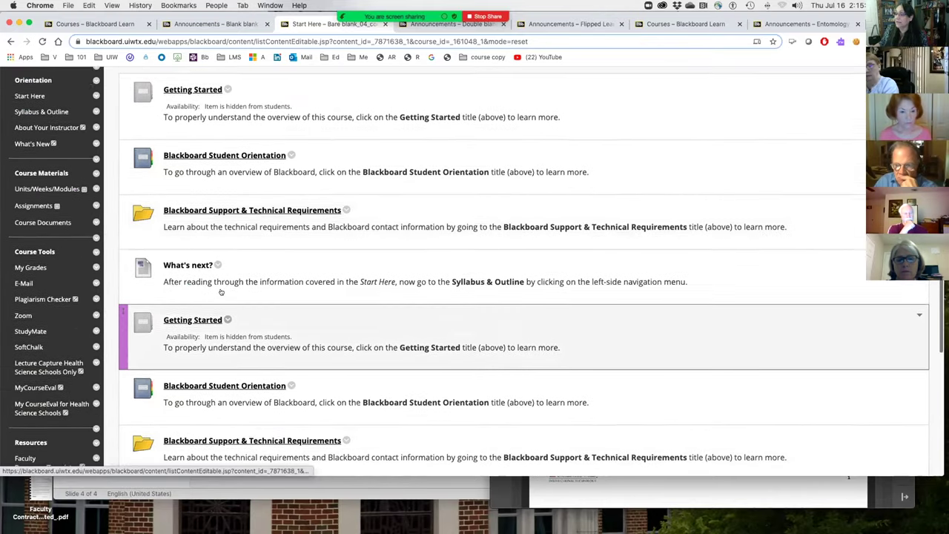
pyautogui.scroll(2, 221, 292)
pyautogui.scroll(-8, 221, 291)
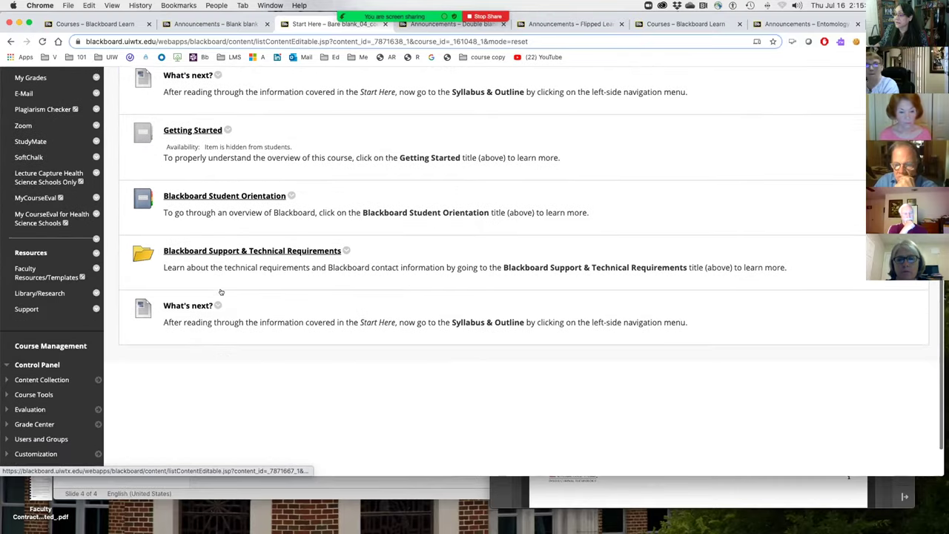
pyautogui.scroll(7, 221, 291)
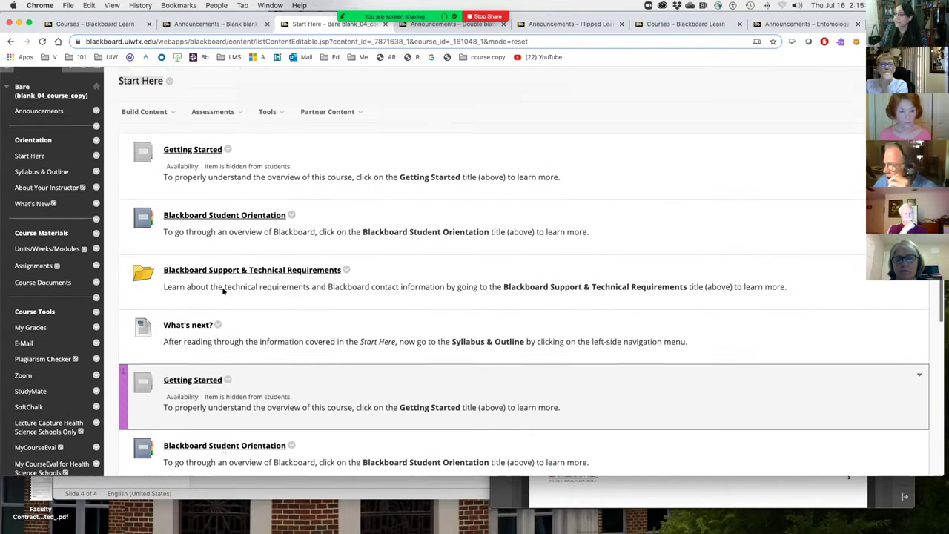
pyautogui.scroll(3, 223, 291)
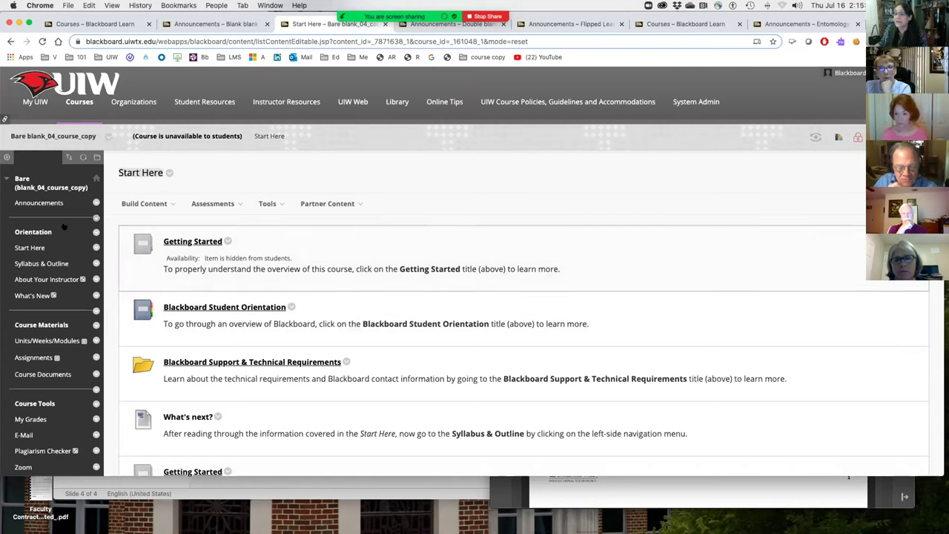
# Open the Syllabus & Outline area of blank_04_course_copy and check its items for duplicates.
pyautogui.click(41, 264)
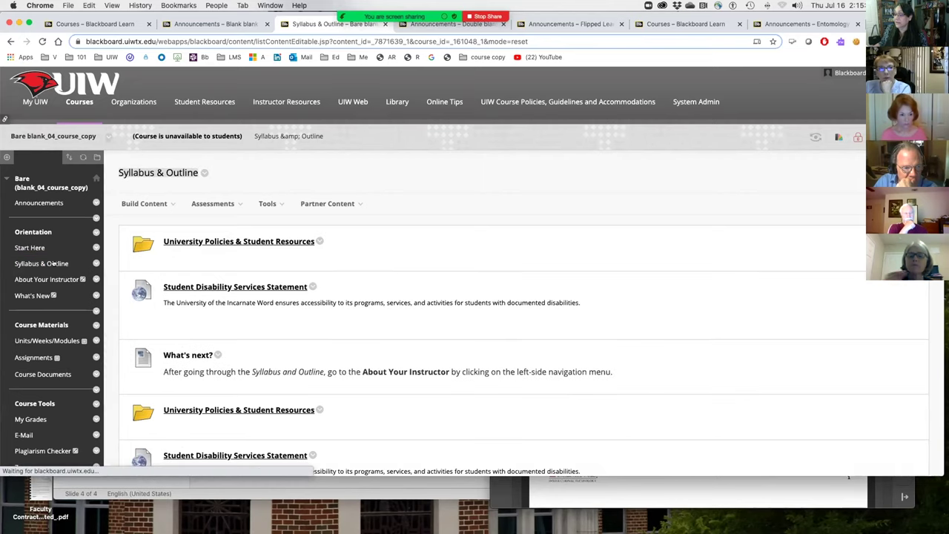
pyautogui.scroll(-3, 194, 297)
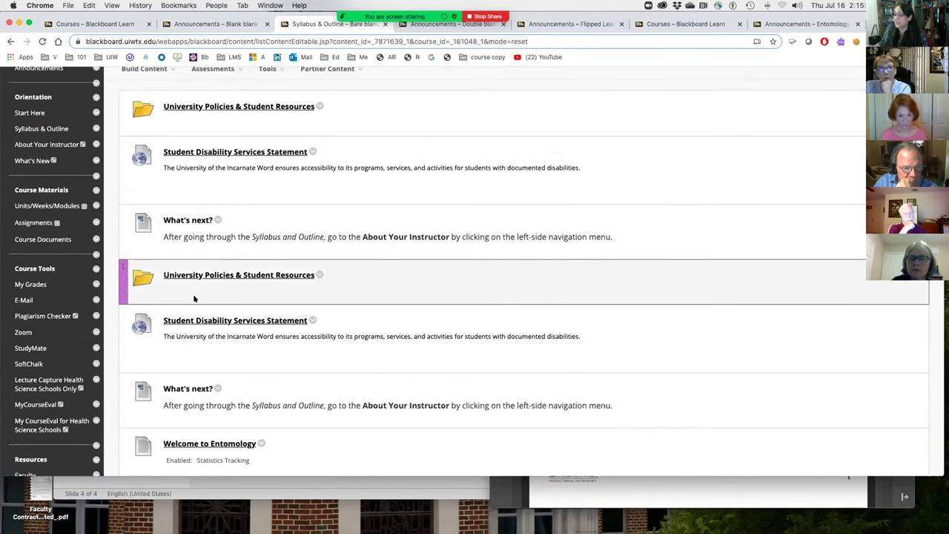
pyautogui.scroll(-4, 194, 298)
pyautogui.scroll(5, 194, 298)
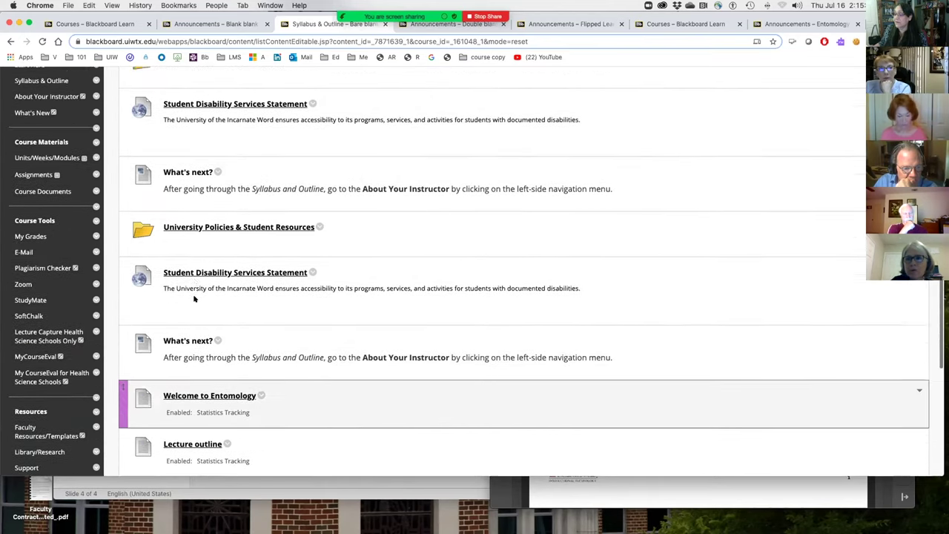
# Glance at the blank_01 course, return to blank_04_course_copy and re-examine the template and Entomology items under Syllabus & Outline.
pyautogui.click(215, 24)
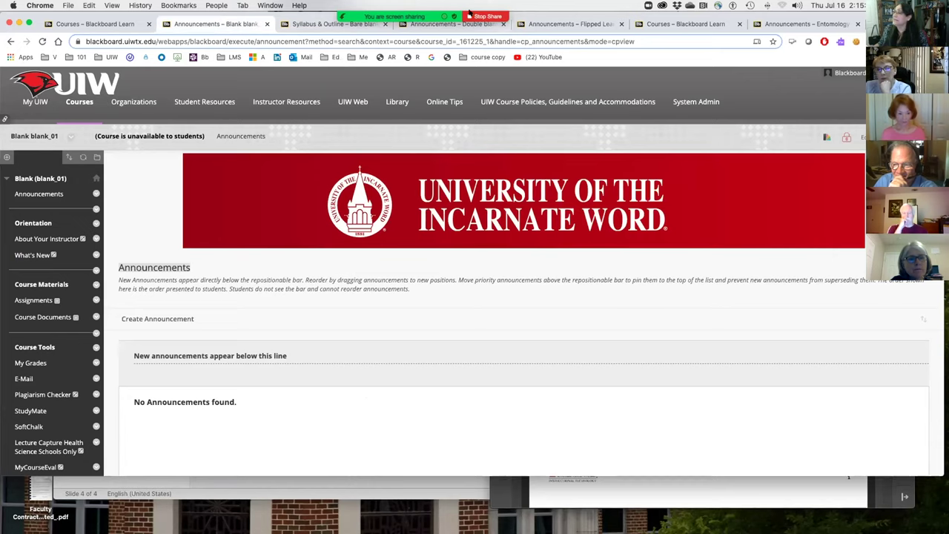
pyautogui.click(300, 24)
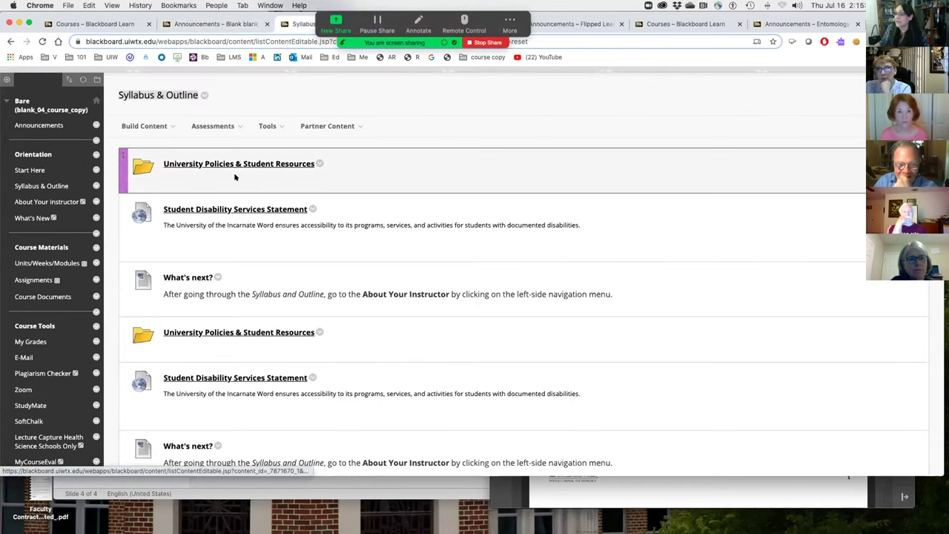
pyautogui.scroll(-5, 240, 171)
pyautogui.scroll(-3, 240, 172)
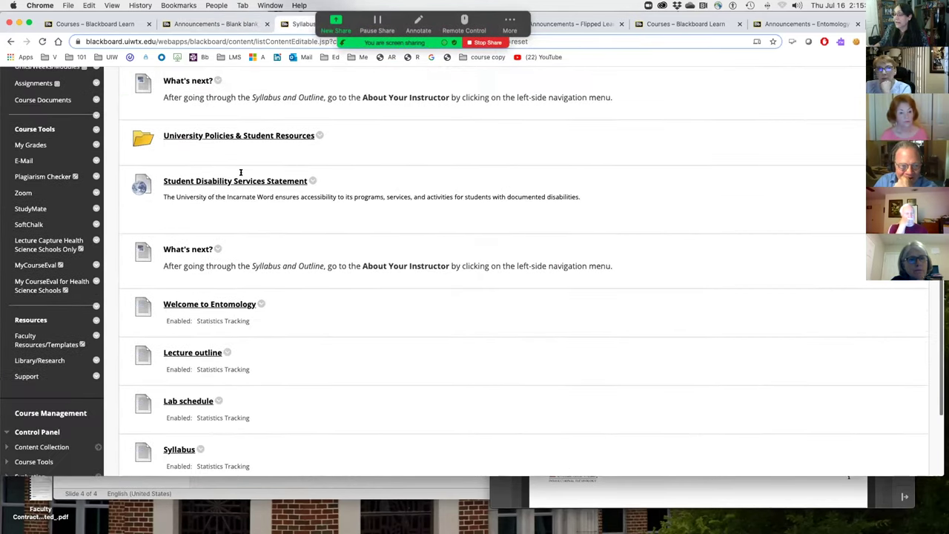
pyautogui.scroll(3, 241, 174)
pyautogui.scroll(1, 241, 175)
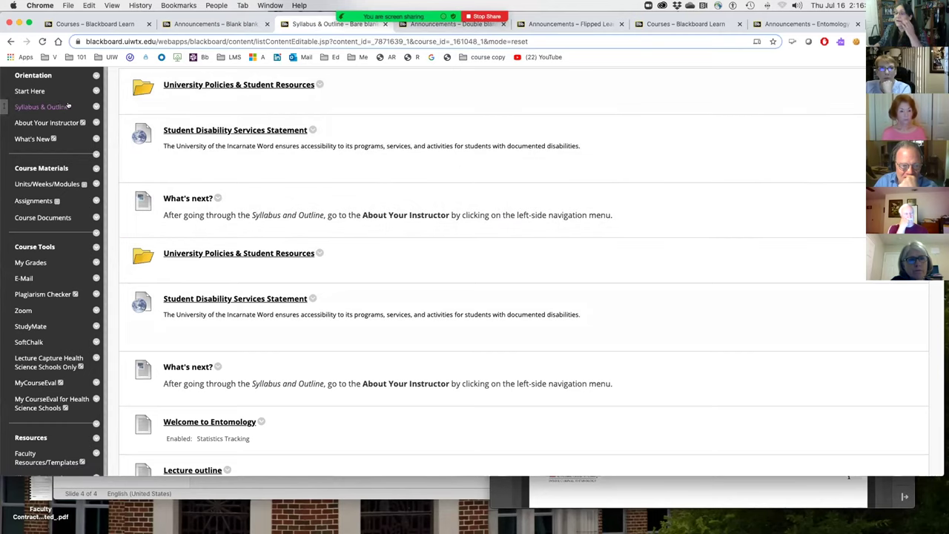
pyautogui.scroll(3, 45, 108)
pyautogui.click(146, 203)
pyautogui.click(344, 237)
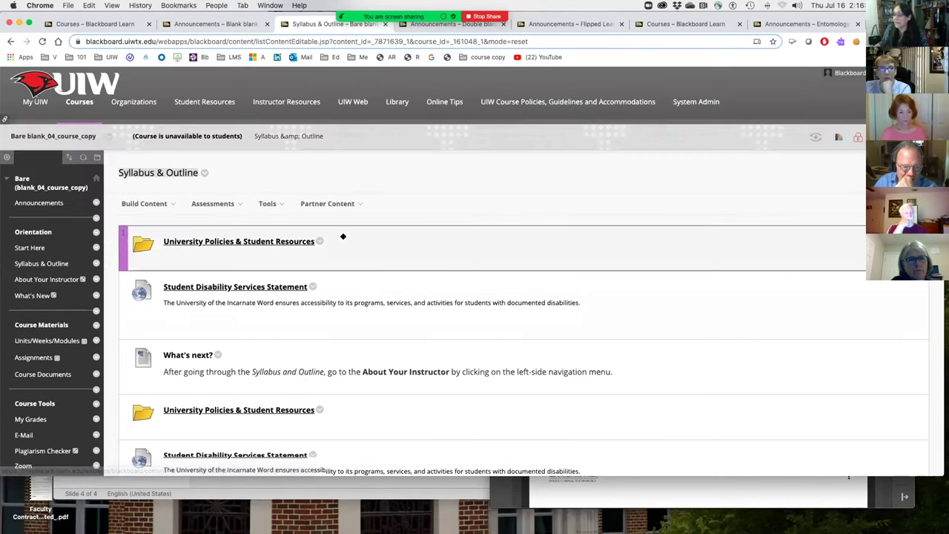
# Look through the course menu of blank_04_course_copy, open Faculty Resources/Templates and review its folders.
pyautogui.scroll(-3, 343, 237)
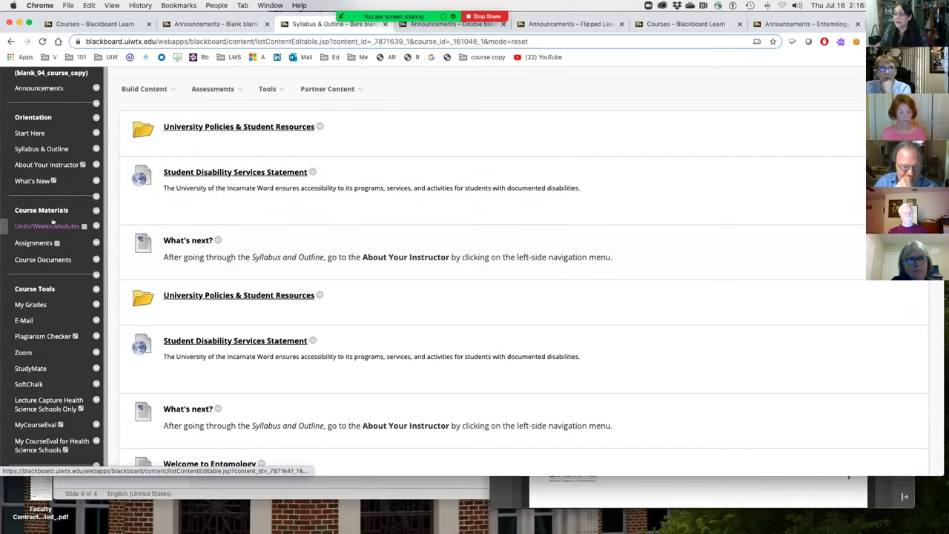
pyautogui.moveTo(49, 226); pyautogui.dragTo(55, 282)
pyautogui.scroll(-5, 54, 283)
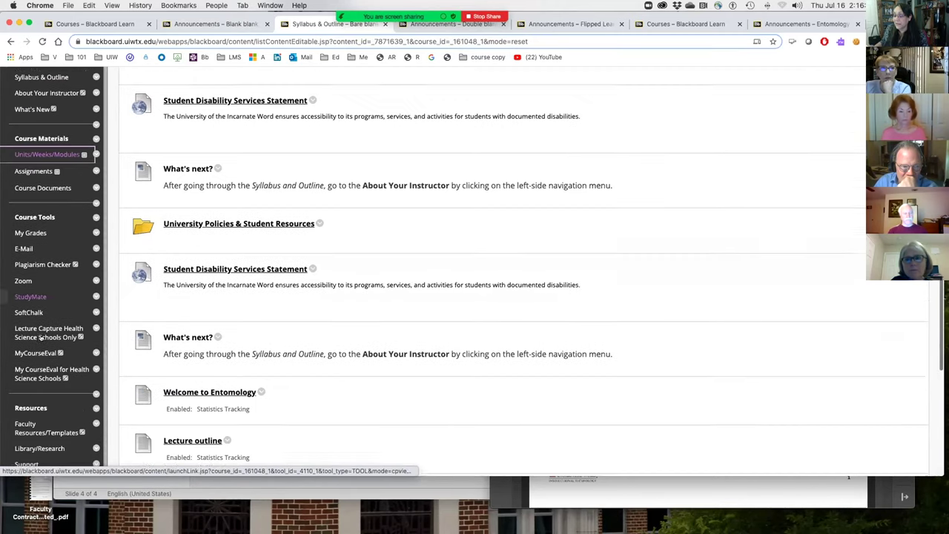
pyautogui.click(33, 228)
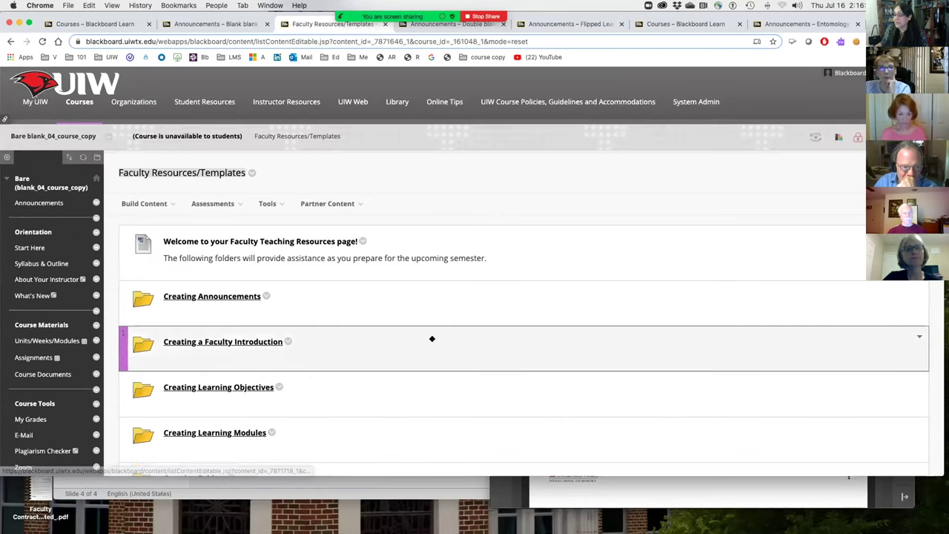
pyautogui.scroll(-8, 432, 334)
pyautogui.scroll(-6, 432, 338)
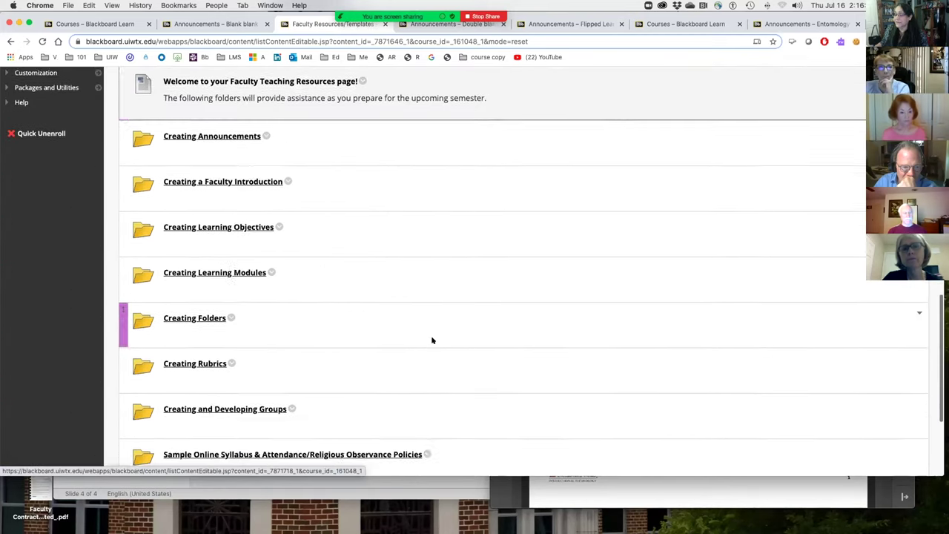
pyautogui.scroll(6, 432, 338)
pyautogui.scroll(10, 432, 340)
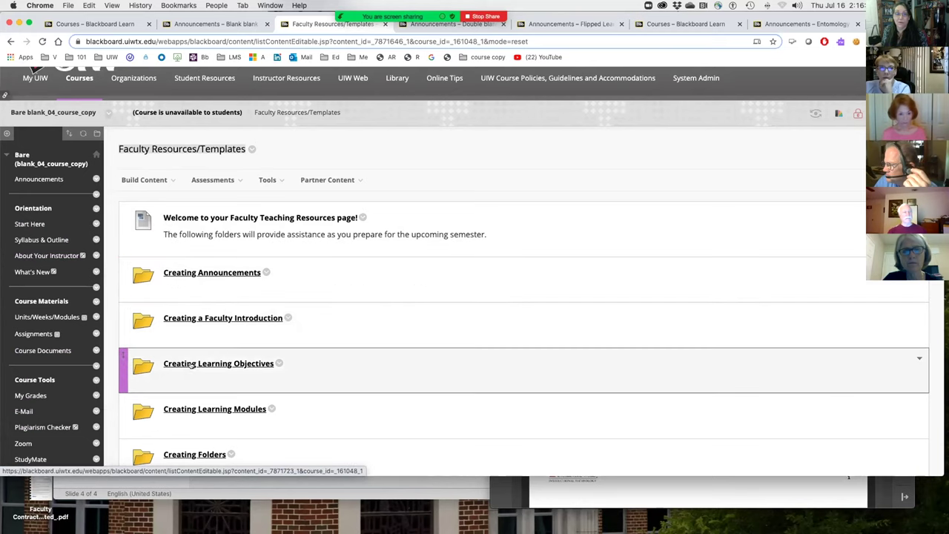
pyautogui.click(125, 176)
pyautogui.click(124, 174)
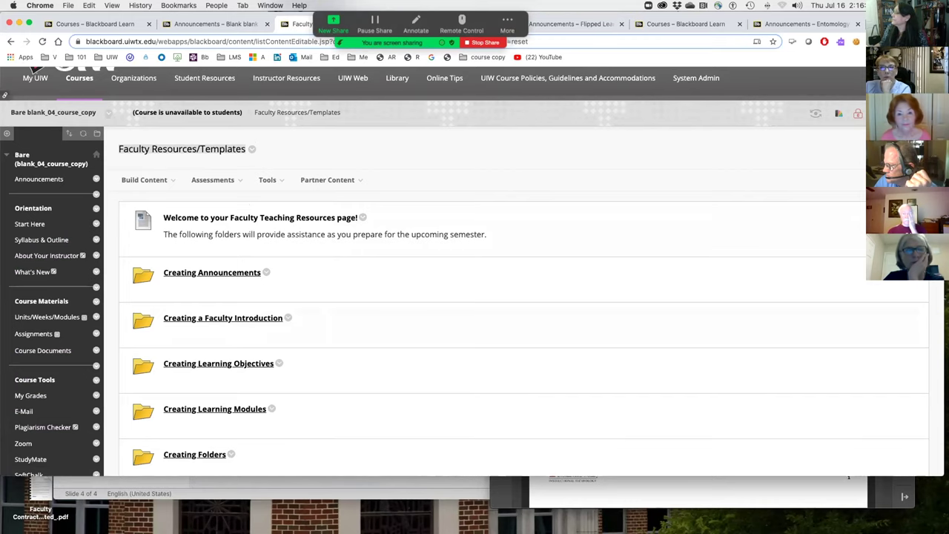
# Close the blank_04_course_copy page and show the blank_05_Temp_imp course instead, keeping the browser window in its original place.
pyautogui.moveTo(623, 26); pyautogui.dragTo(623, 78)
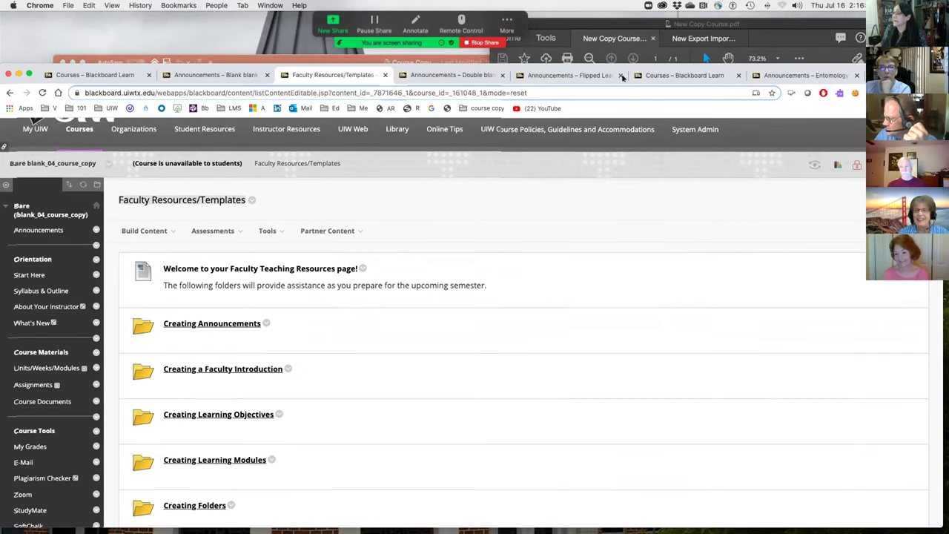
pyautogui.click(385, 75)
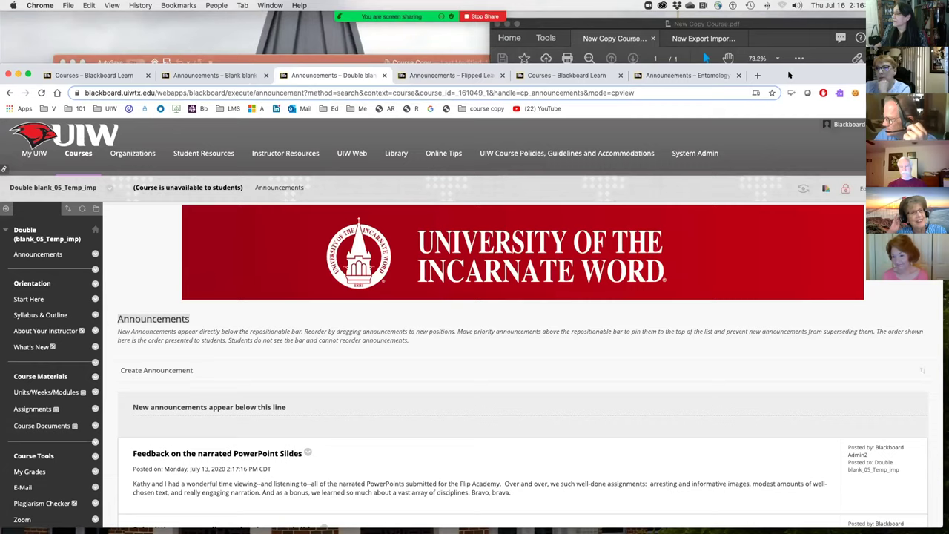
pyautogui.moveTo(788, 75); pyautogui.dragTo(791, 23)
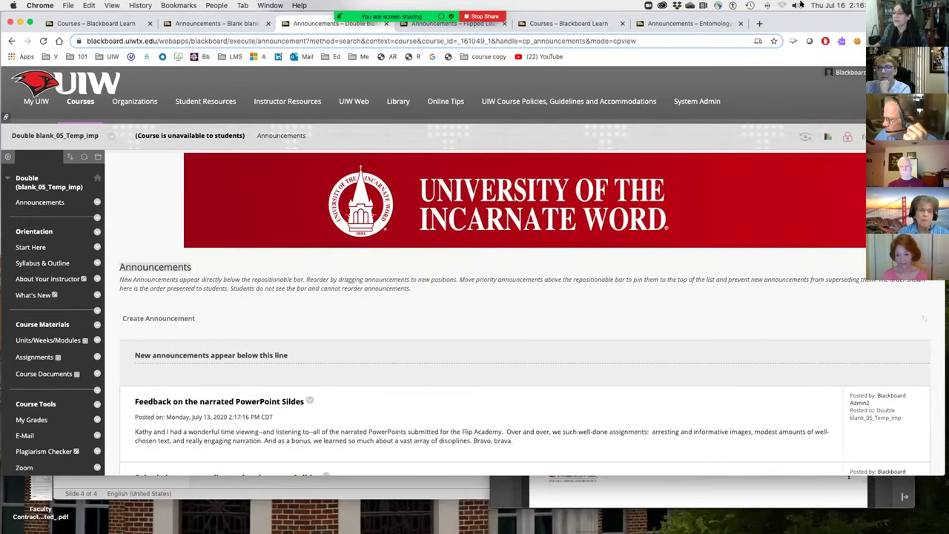
# Open the Course Copy page from the Packages and Utilities of blank_05_Temp_imp.
pyautogui.scroll(-5, 335, 261)
pyautogui.scroll(-6, 336, 261)
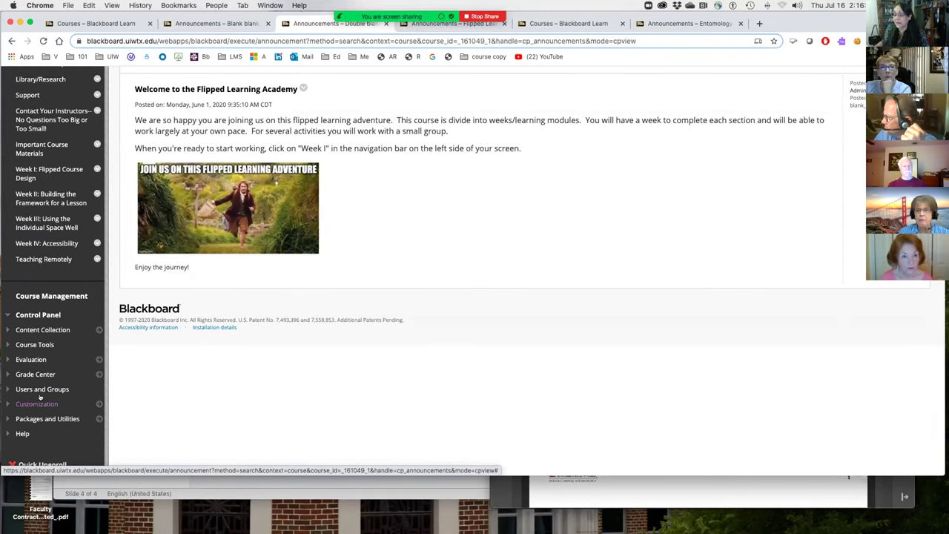
pyautogui.click(38, 418)
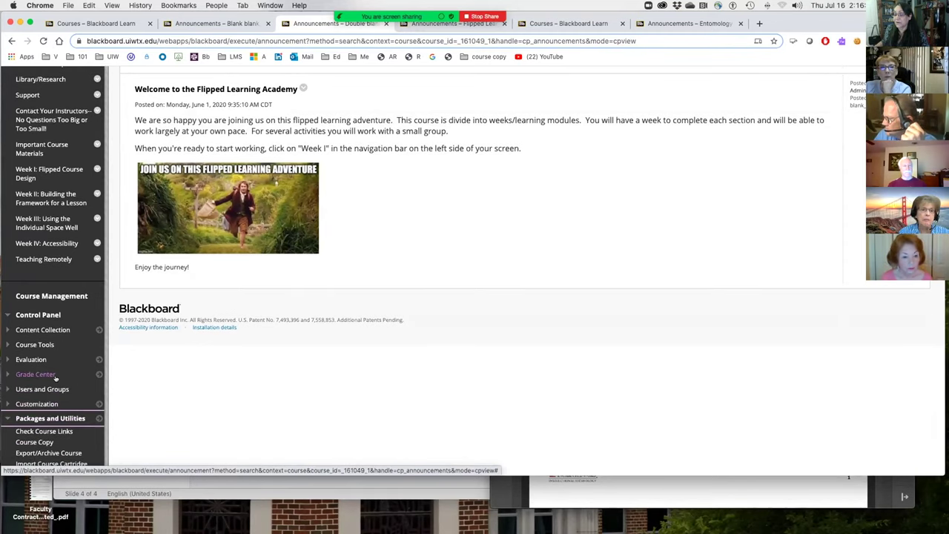
pyautogui.scroll(-2, 52, 375)
pyautogui.click(38, 361)
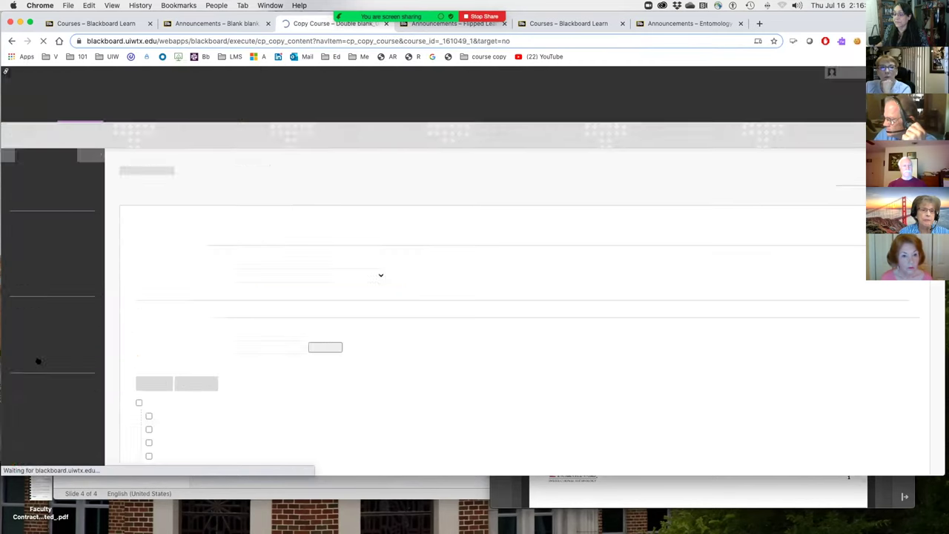
# Review the Copy Course options, from the copy type and content areas to the settings and file attachments.
pyautogui.scroll(-5, 452, 276)
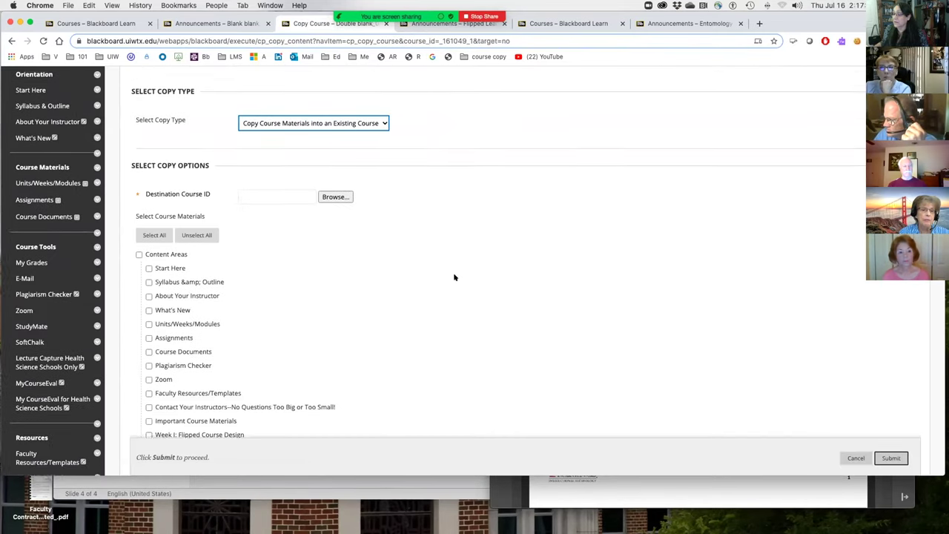
pyautogui.scroll(-1, 455, 278)
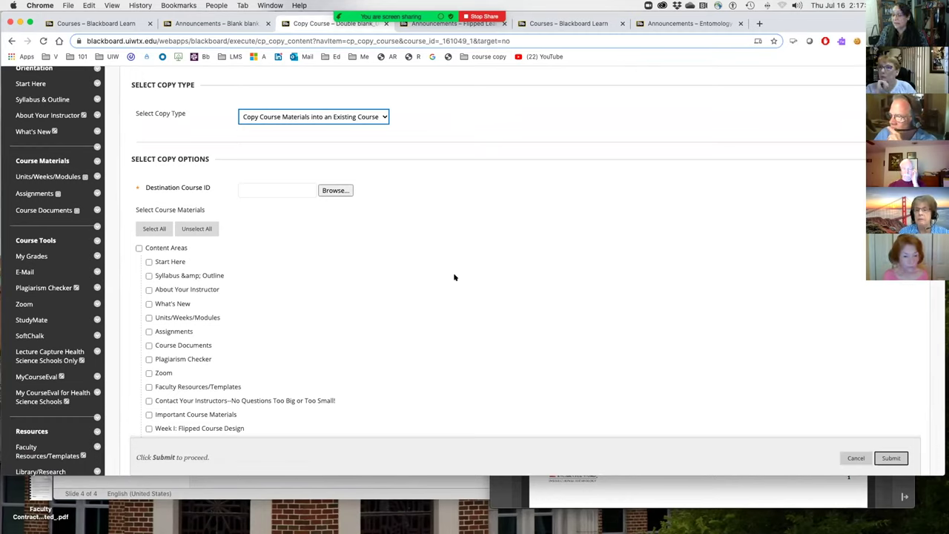
pyautogui.scroll(-10, 494, 261)
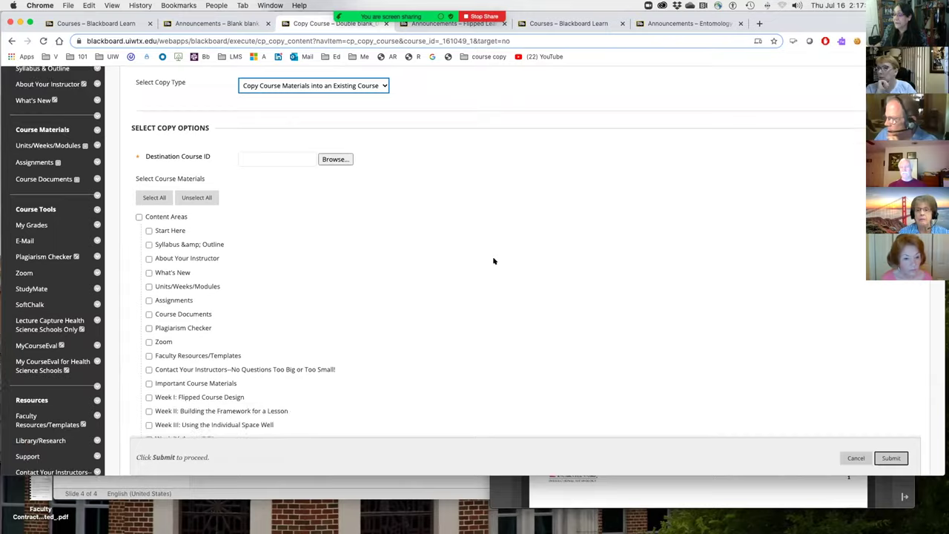
pyautogui.scroll(-8, 494, 261)
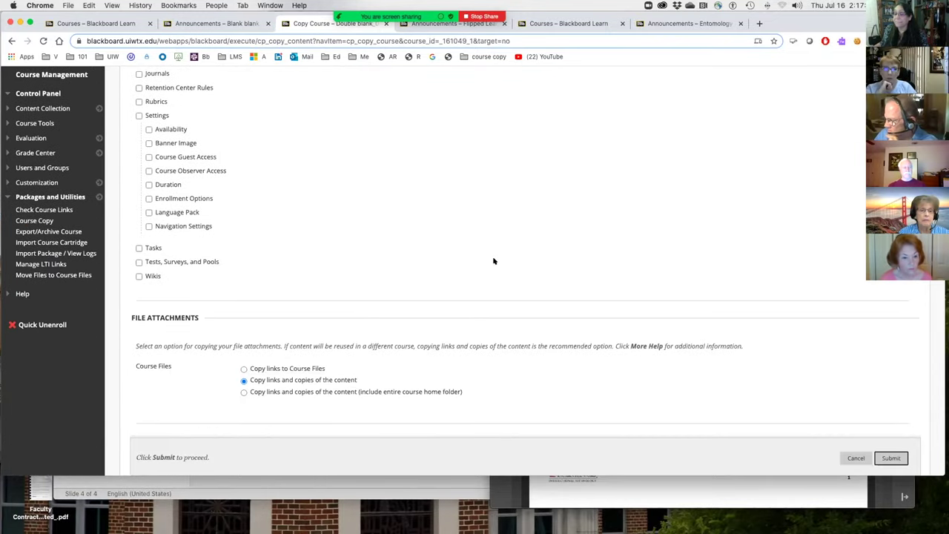
pyautogui.scroll(8, 494, 261)
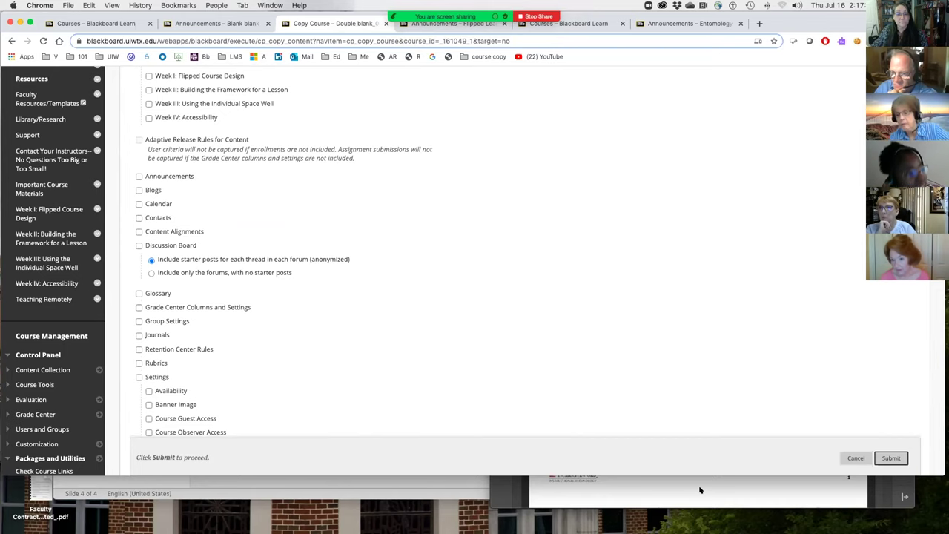
# Switch to the New Copy Course PDF in Acrobat, review its copy instructions beside the course menu, and return to the Blackboard page in Chrome.
pyautogui.click(764, 495)
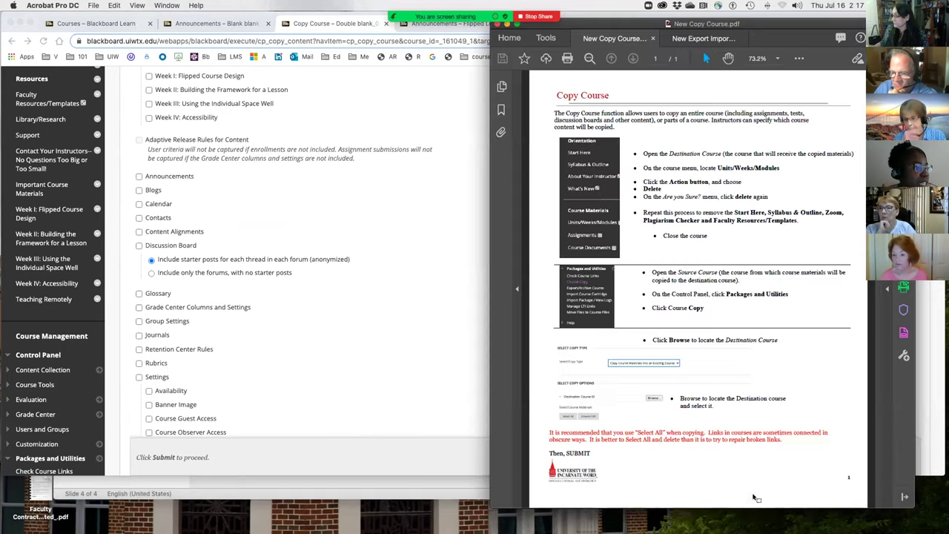
pyautogui.moveTo(703, 51); pyautogui.dragTo(664, 53)
pyautogui.moveTo(749, 27); pyautogui.dragTo(510, 13)
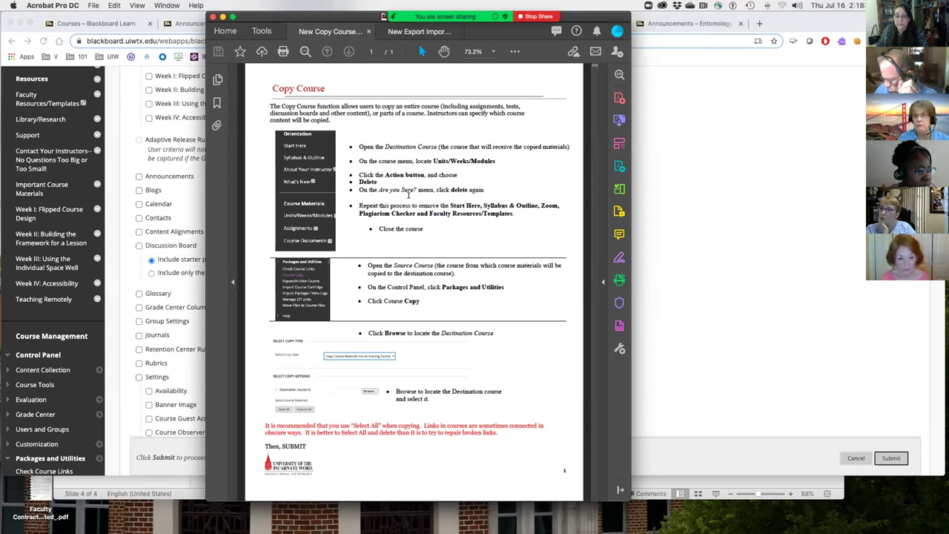
pyautogui.scroll(10, 67, 189)
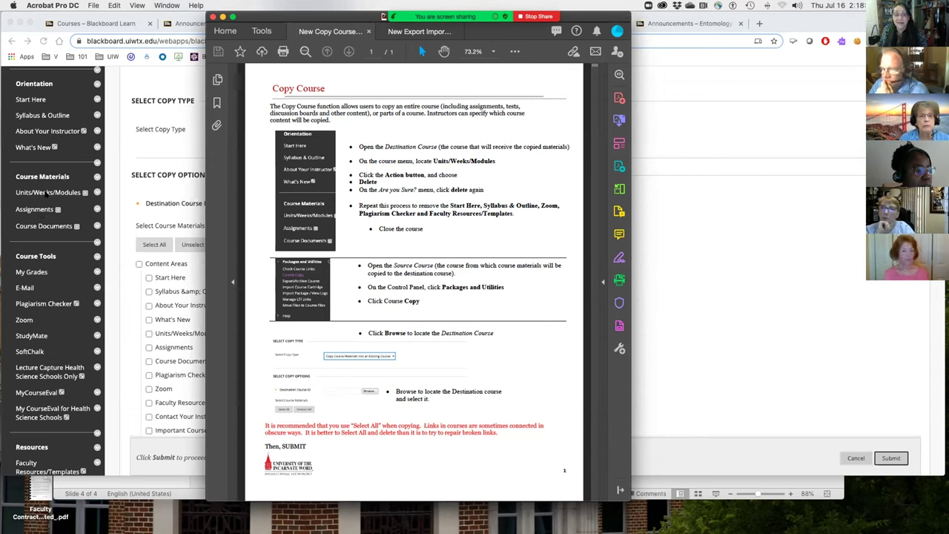
pyautogui.click(113, 195)
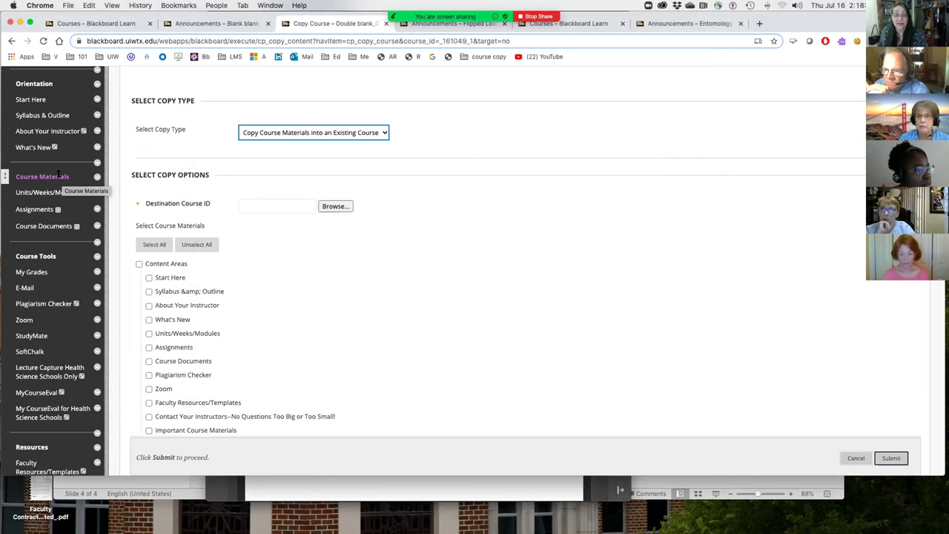
# Review the blank_05_Temp_imp course menu and its Copy Course options down to the file attachments, and leave the page without copying.
pyautogui.scroll(3, 44, 182)
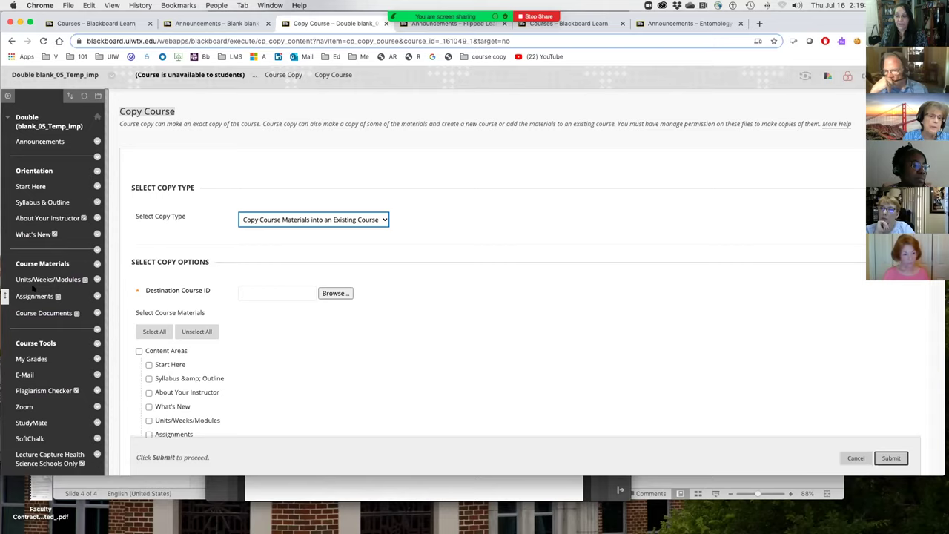
pyautogui.scroll(-5, 33, 289)
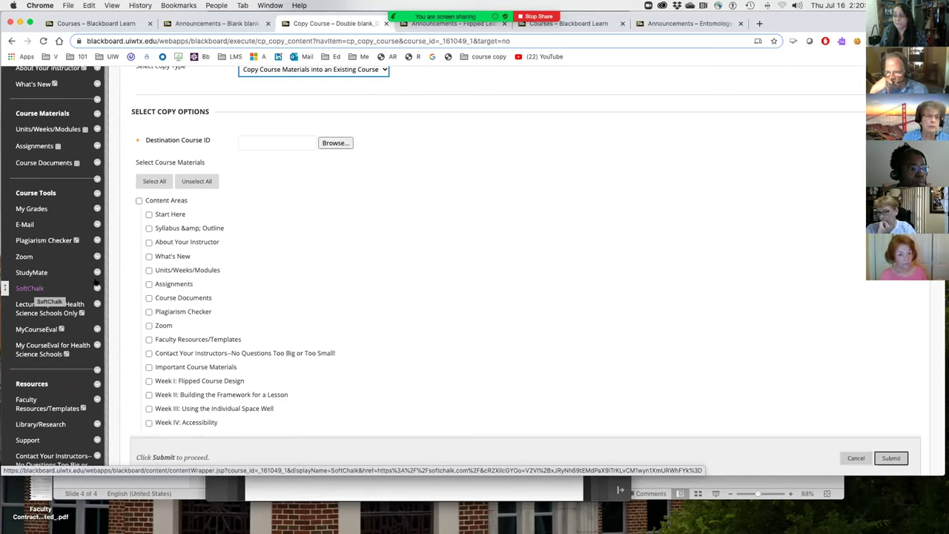
pyautogui.scroll(-1, 130, 298)
pyautogui.scroll(-10, 129, 297)
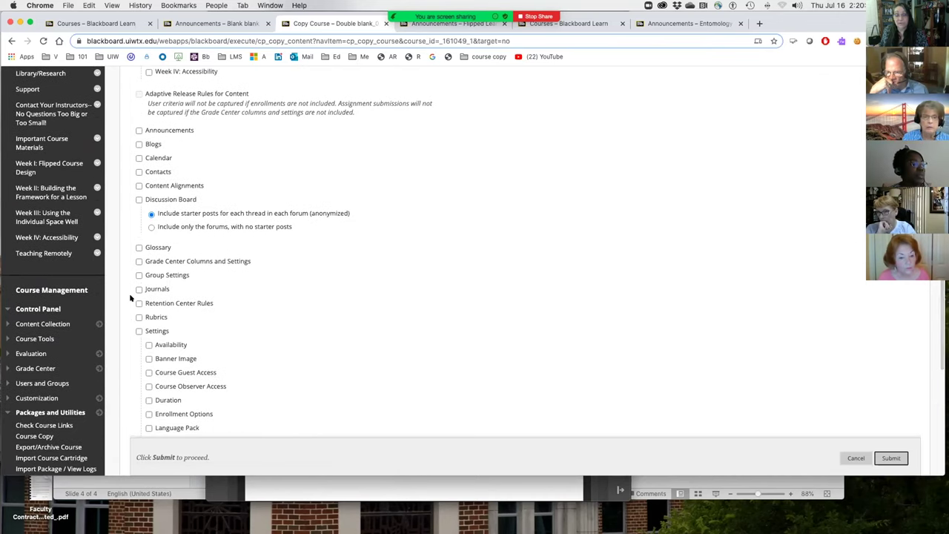
pyautogui.scroll(-5, 222, 233)
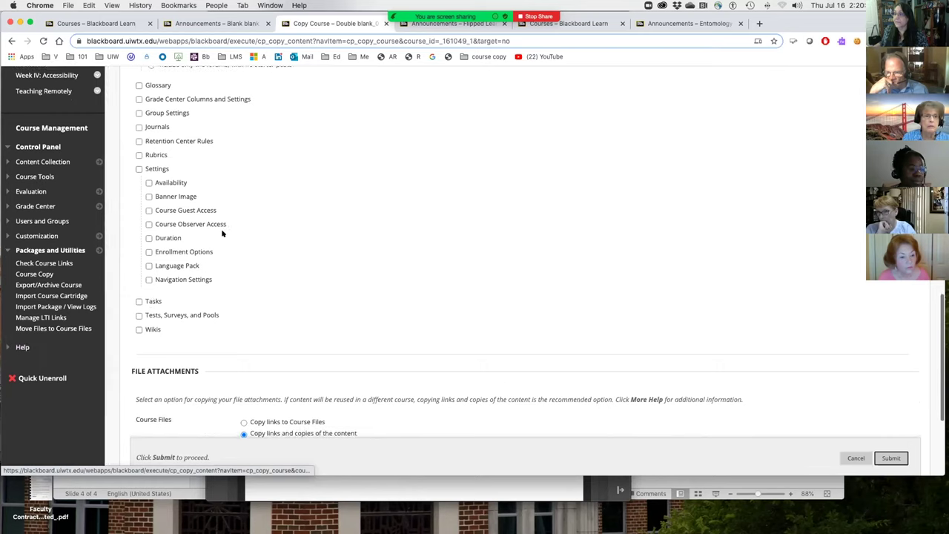
pyautogui.scroll(-1, 224, 185)
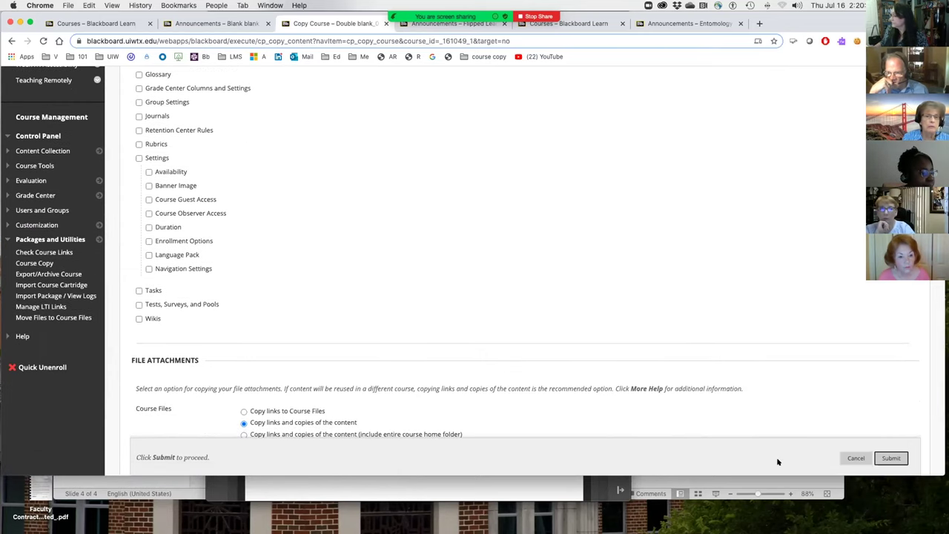
pyautogui.click(856, 458)
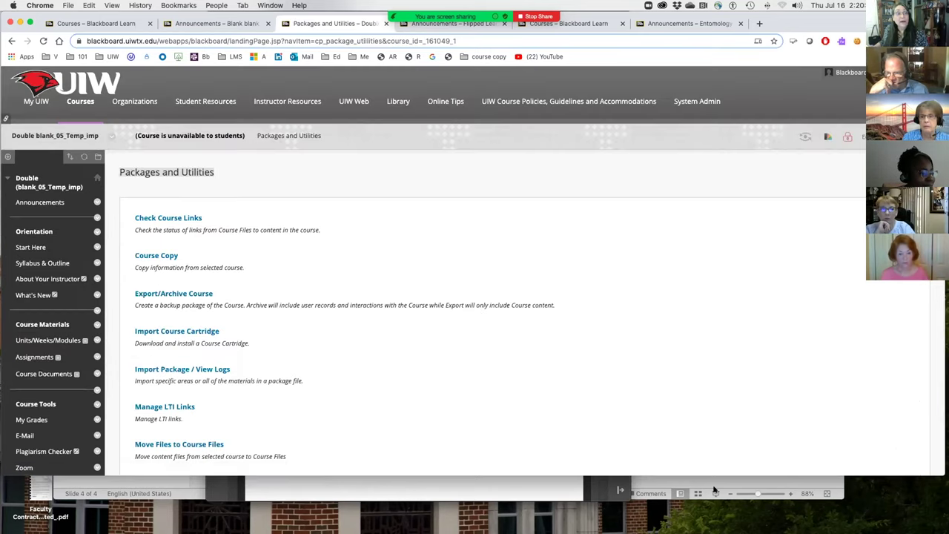
# Minimize the Course Copy presentation in PowerPoint and show New Export Import.pdf in Acrobat beside the Blackboard page.
pyautogui.click(687, 479)
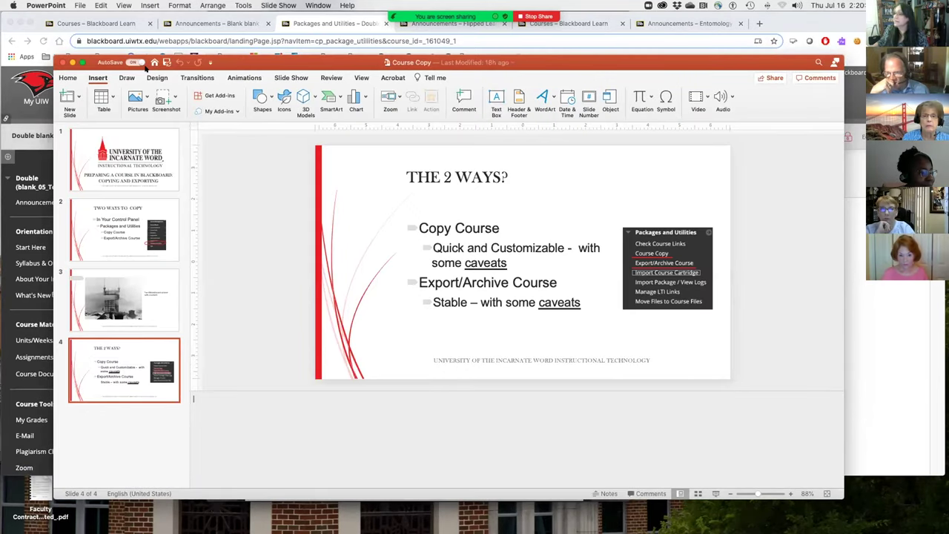
pyautogui.click(71, 63)
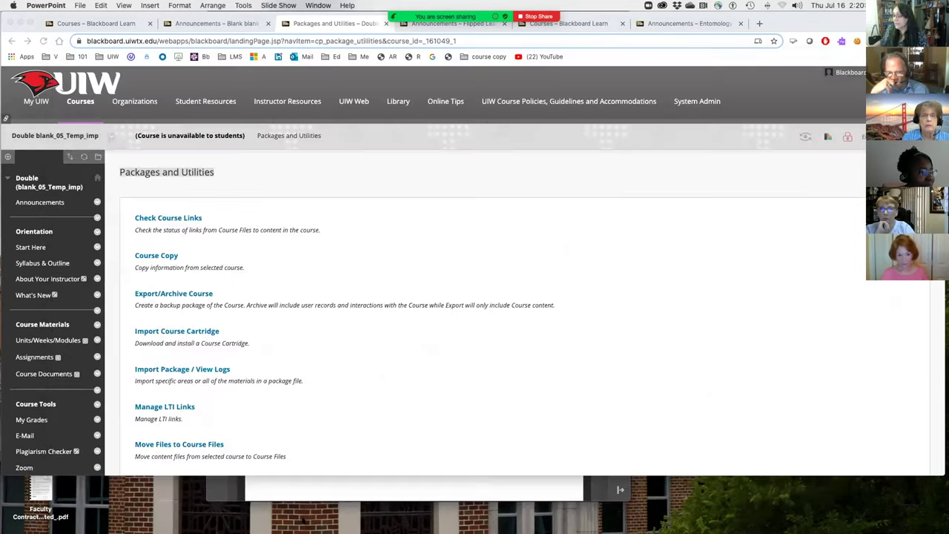
pyautogui.click(326, 495)
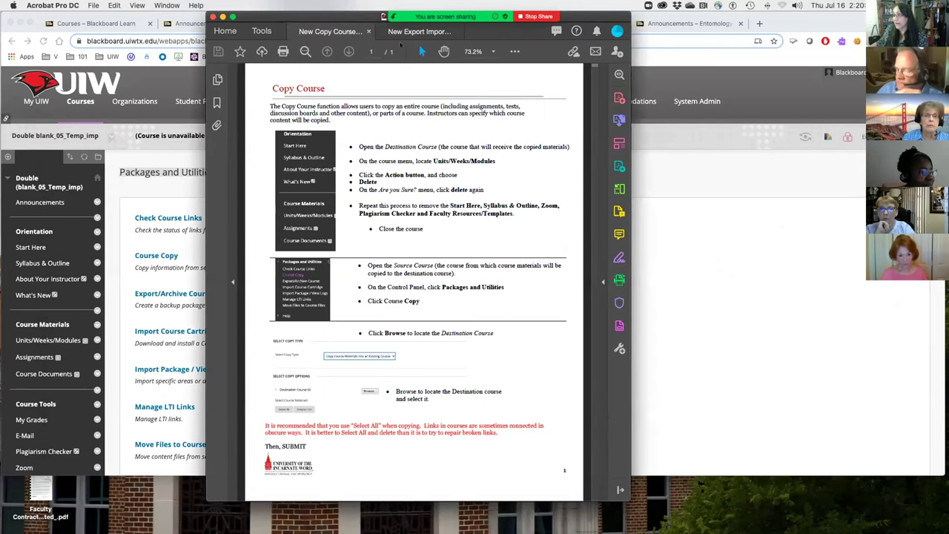
pyautogui.moveTo(430, 30)
pyautogui.moveTo(299, 15); pyautogui.dragTo(573, 41)
pyautogui.click(667, 56)
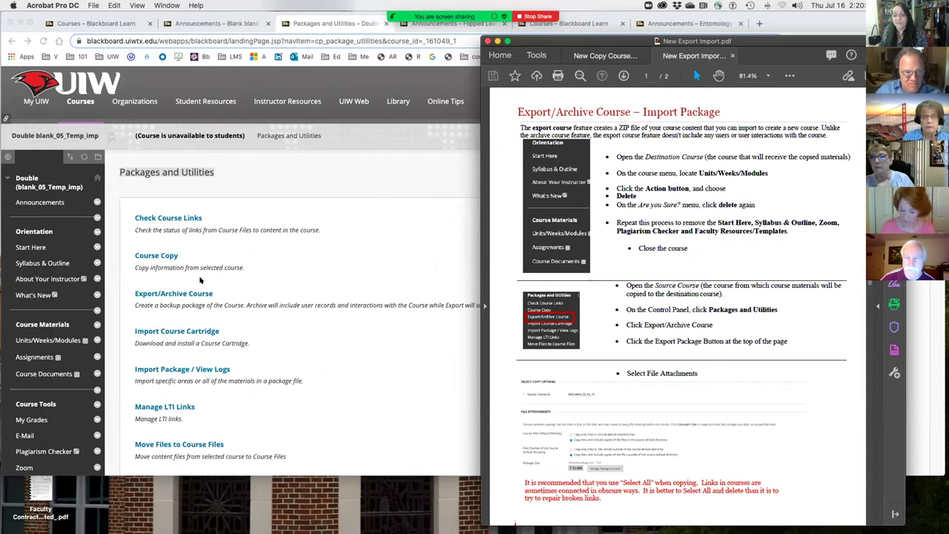
# Switch to the Entomology 02 Fa 19 course in Chrome and start an export package from its Export/Archive Course page.
pyautogui.scroll(-10, 34, 386)
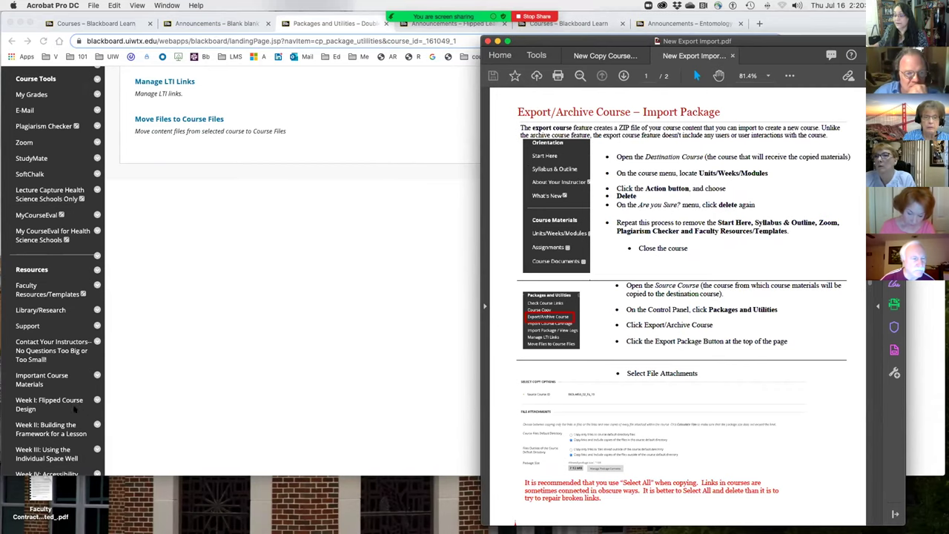
pyautogui.scroll(-10, 74, 409)
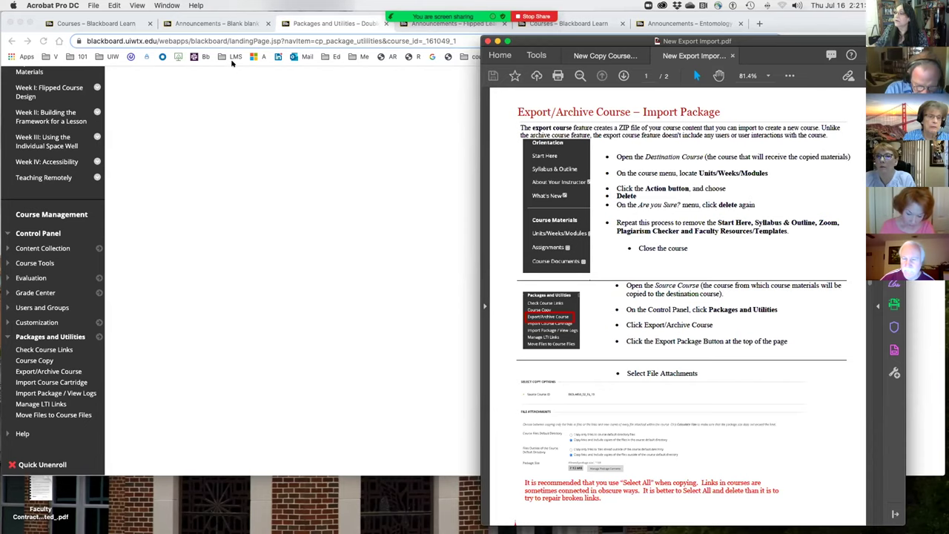
pyautogui.click(673, 23)
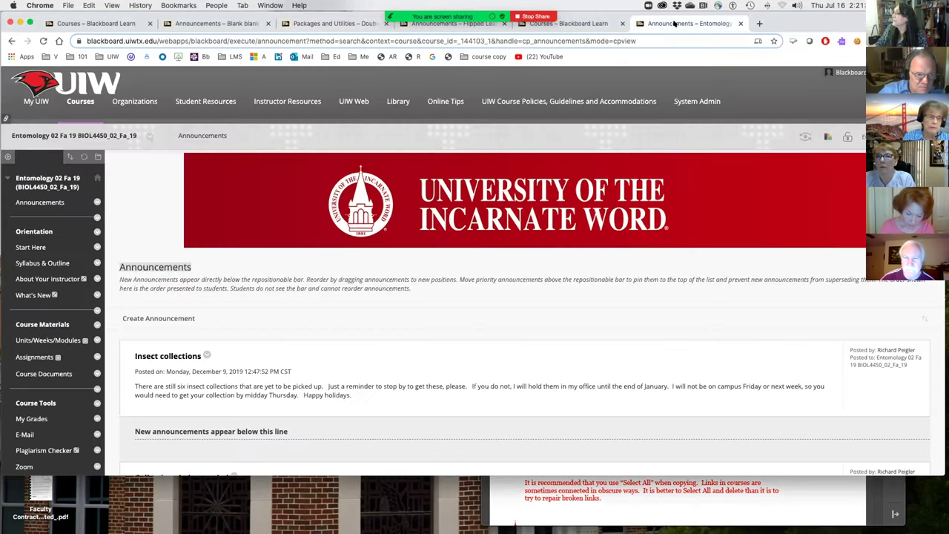
pyautogui.scroll(-10, 75, 387)
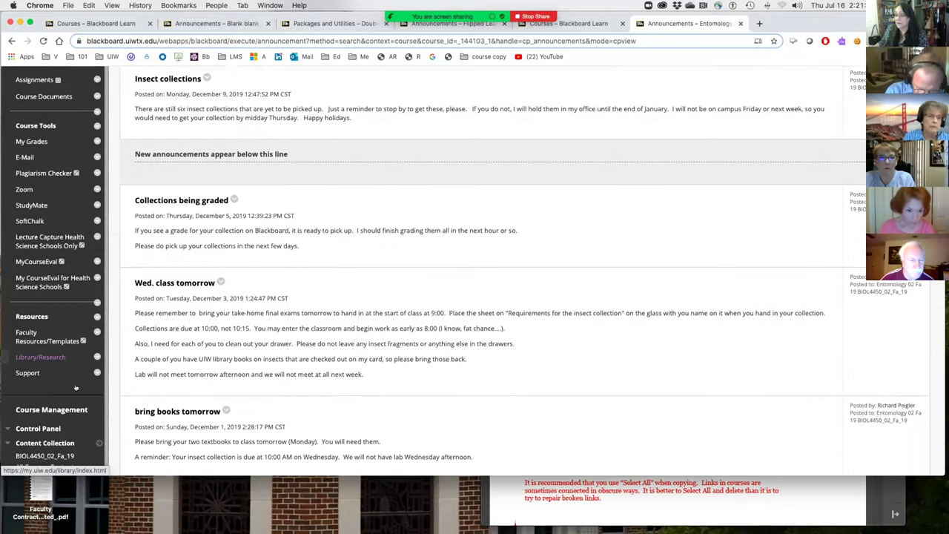
pyautogui.scroll(-6, 75, 387)
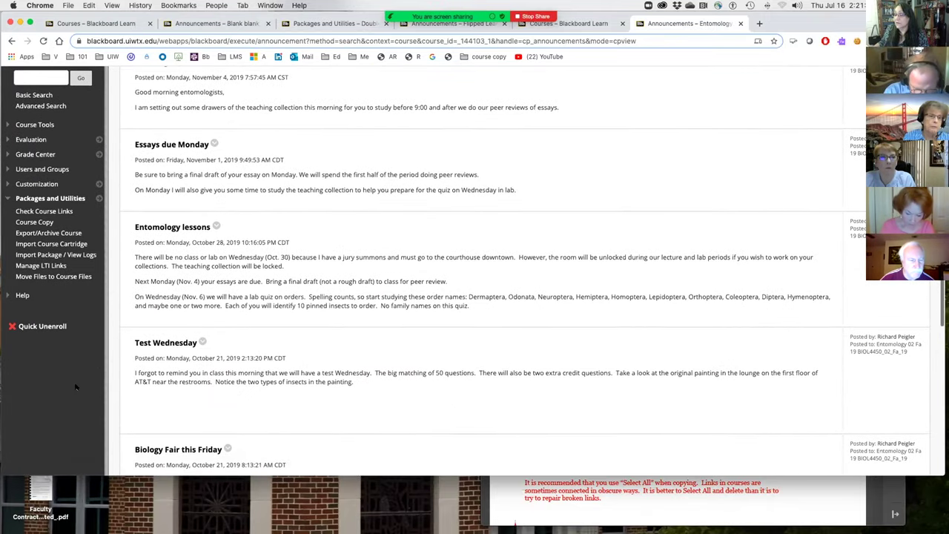
pyautogui.click(26, 233)
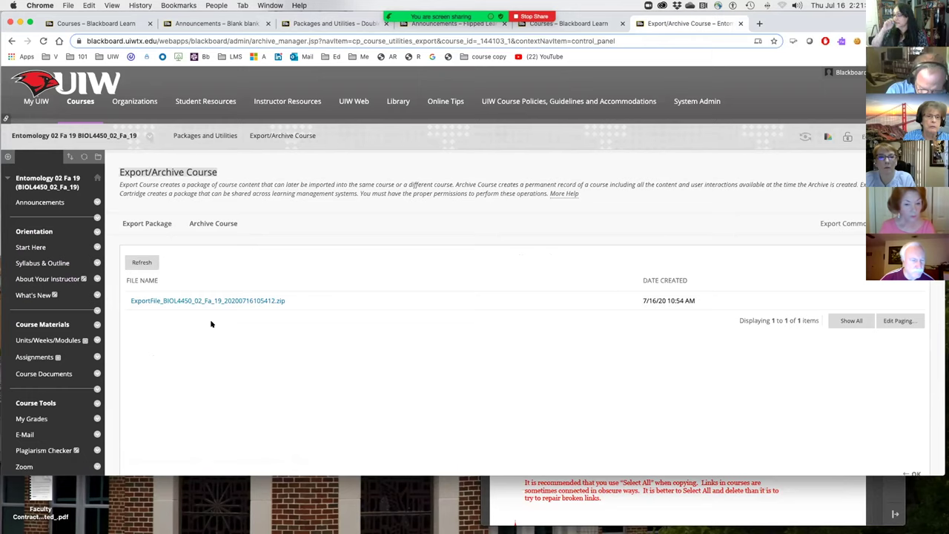
pyautogui.scroll(-2, 211, 324)
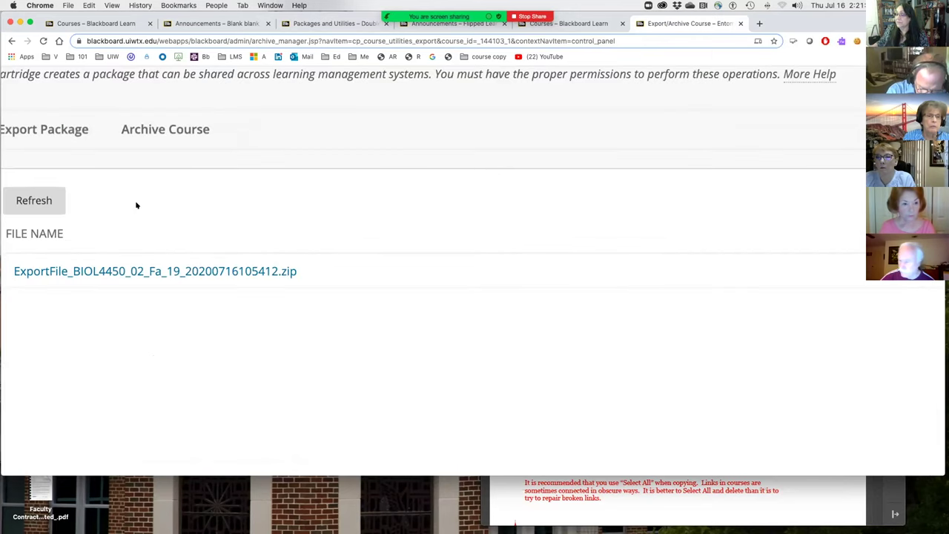
pyautogui.click(157, 163)
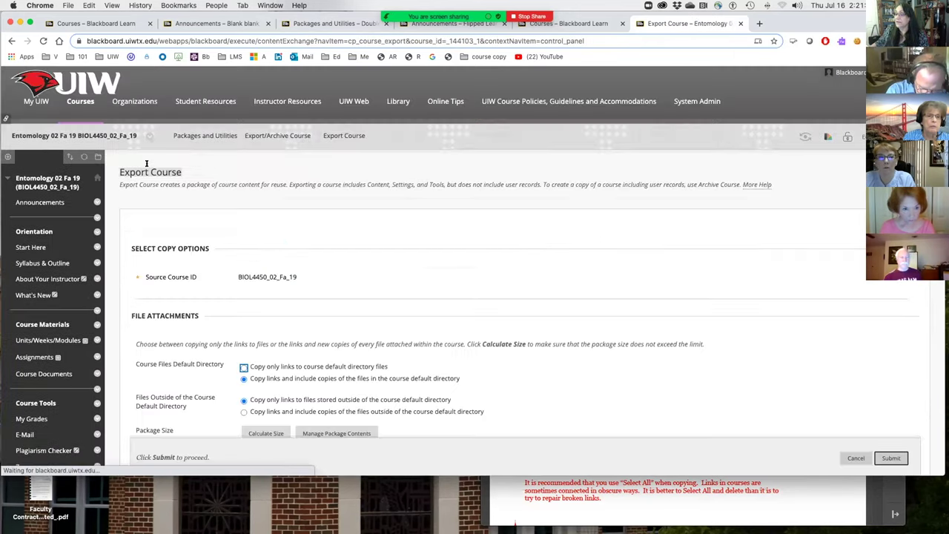
# Set files outside the course default directory to copy links and include copies, and calculate the package size.
pyautogui.scroll(-5, 603, 345)
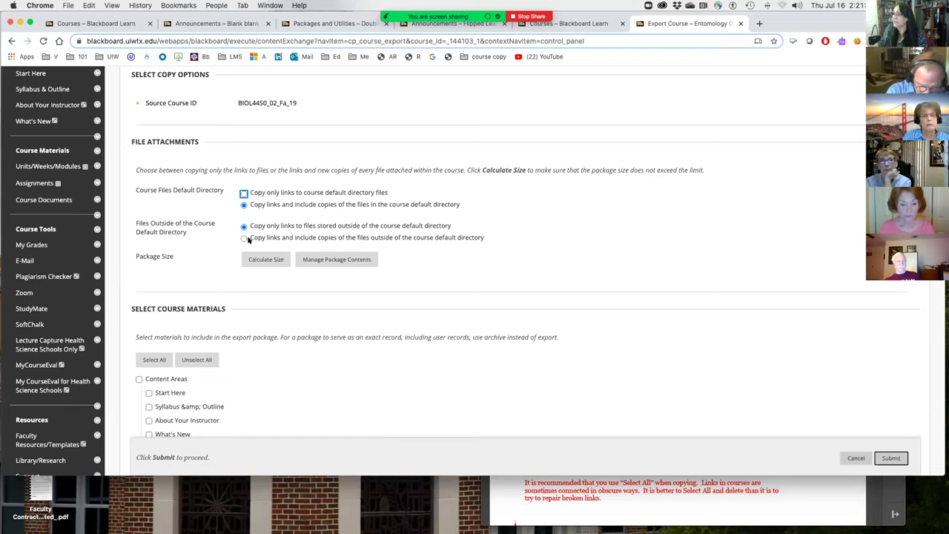
pyautogui.click(264, 258)
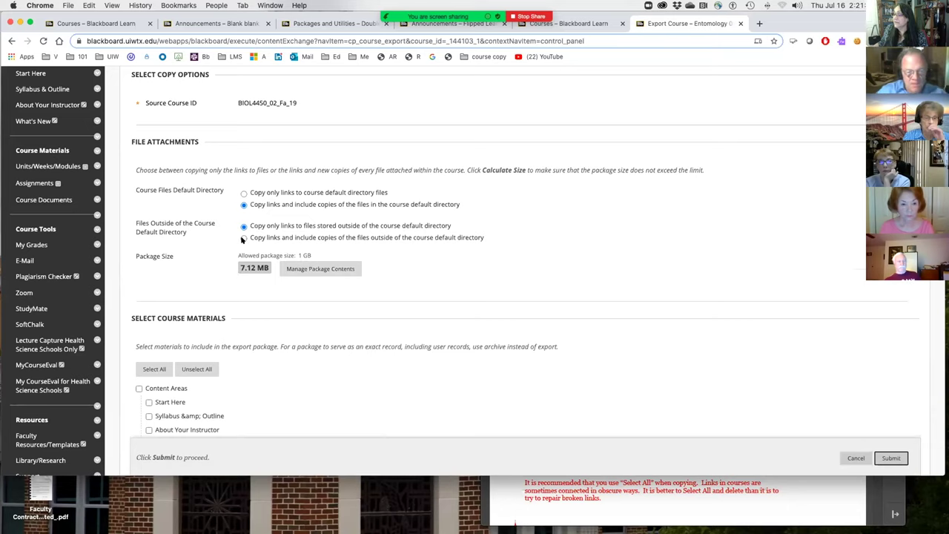
pyautogui.click(243, 238)
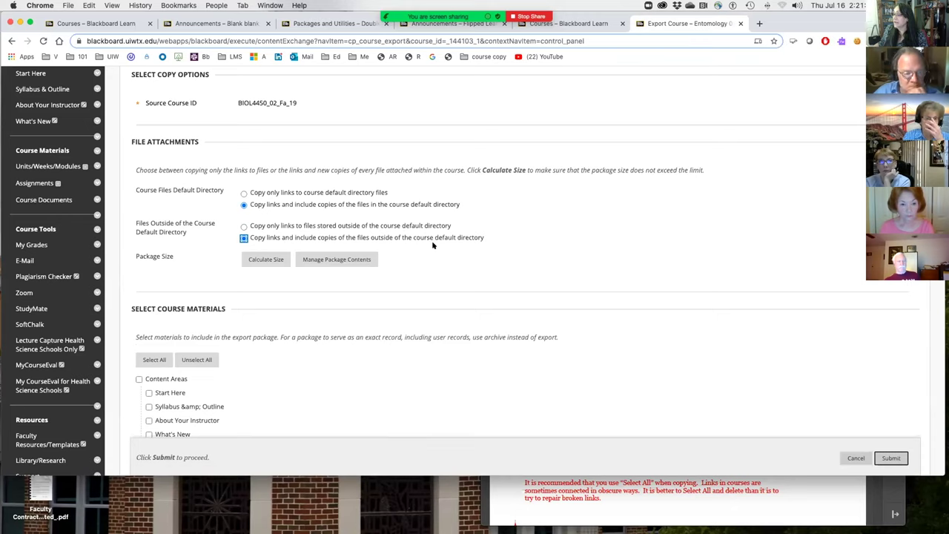
pyautogui.click(263, 259)
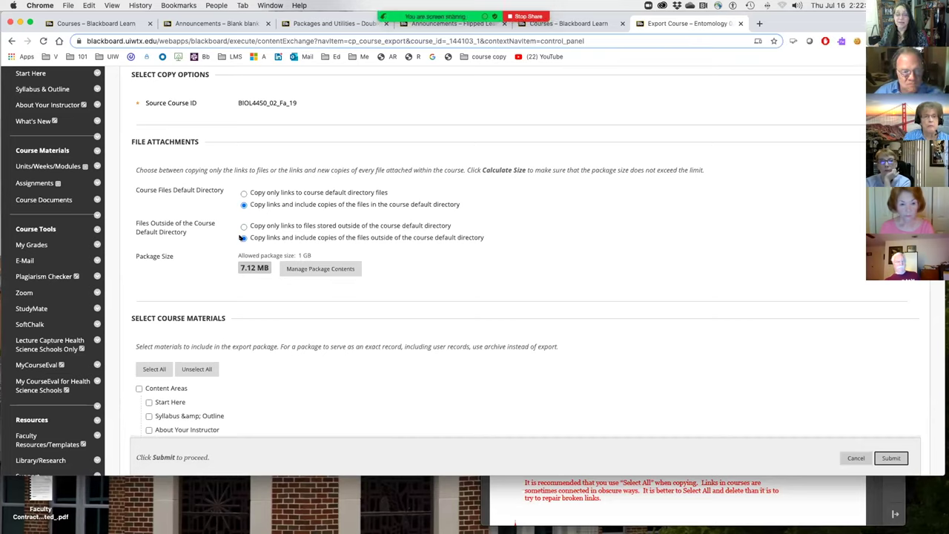
# Select all course materials for the export package and check the selections together with the file attachment options.
pyautogui.scroll(-5, 463, 274)
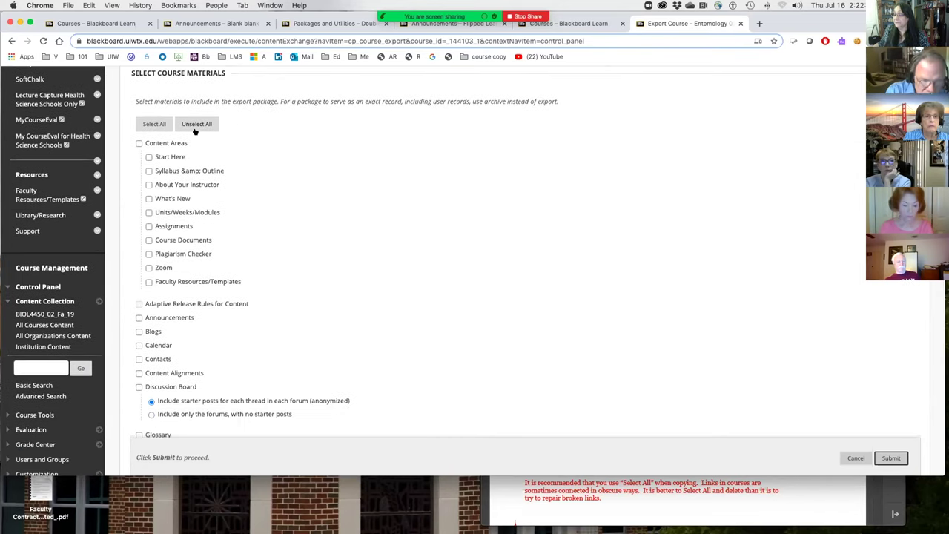
pyautogui.click(154, 124)
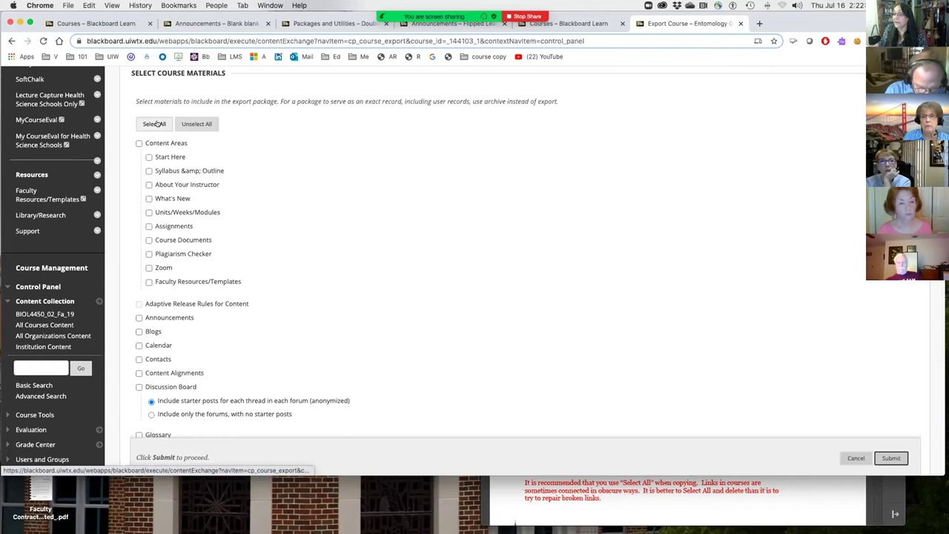
pyautogui.scroll(-3, 333, 205)
pyautogui.scroll(-3, 332, 206)
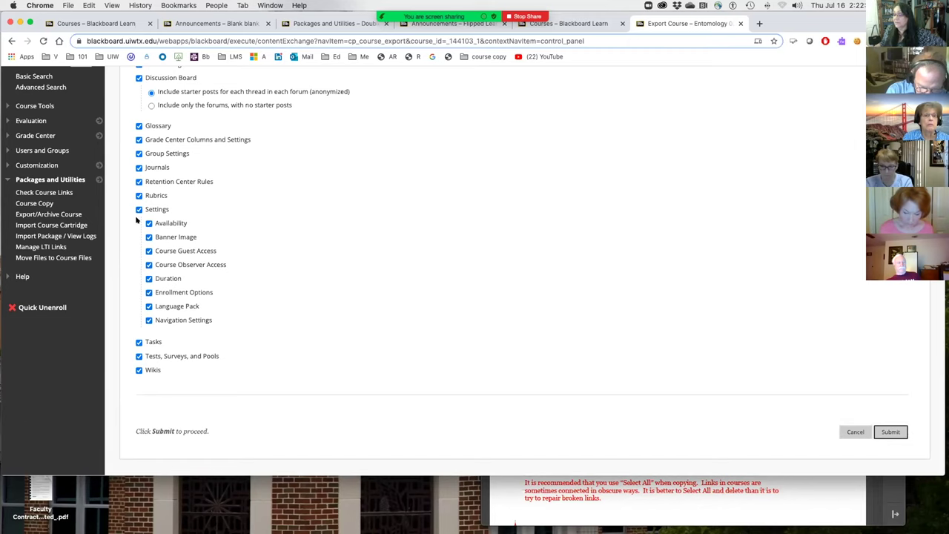
pyautogui.scroll(15, 318, 237)
pyautogui.scroll(2, 318, 237)
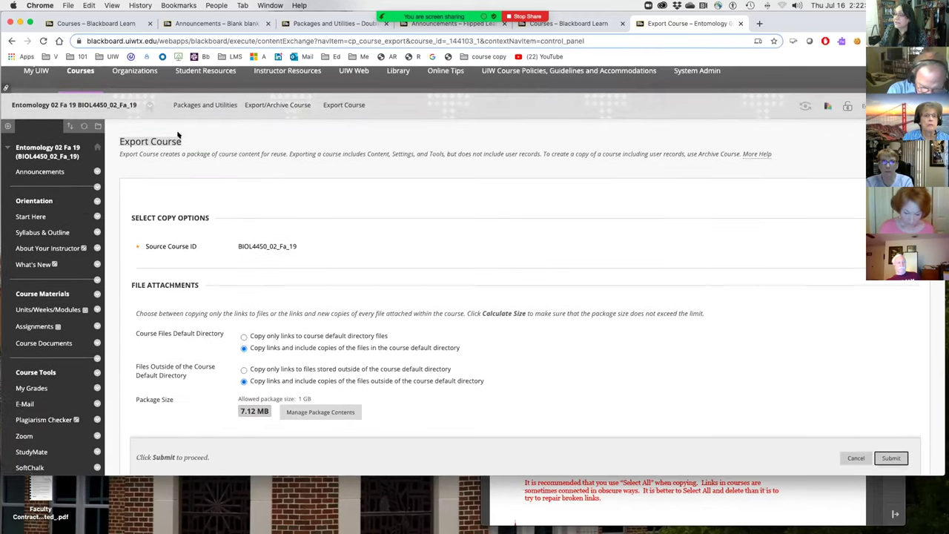
# Submit the Entomology course export and refresh the list of export files.
pyautogui.scroll(-8, 567, 336)
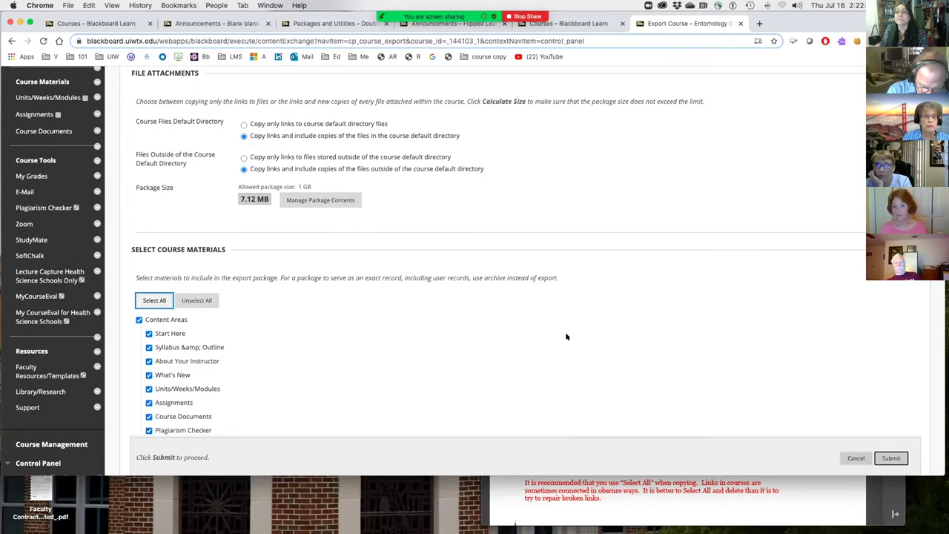
pyautogui.scroll(-20, 567, 337)
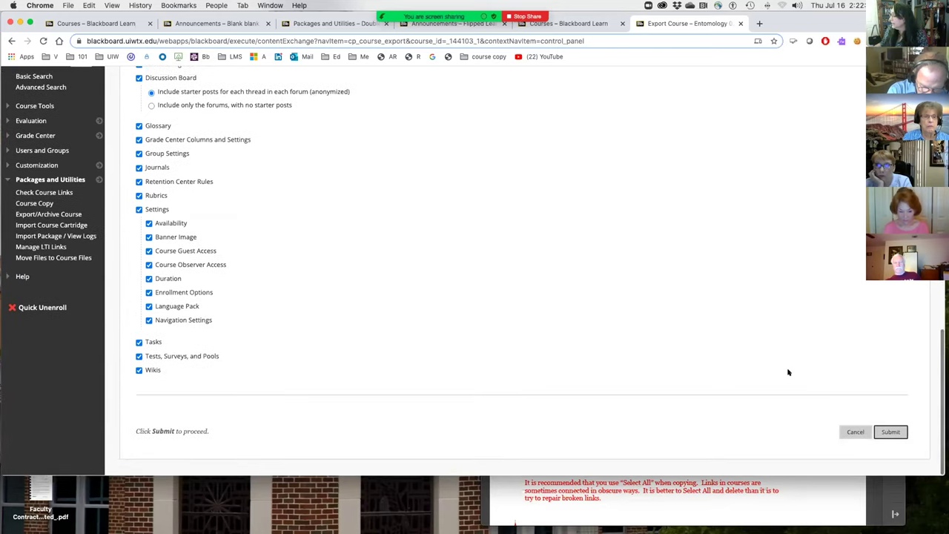
pyautogui.click(889, 432)
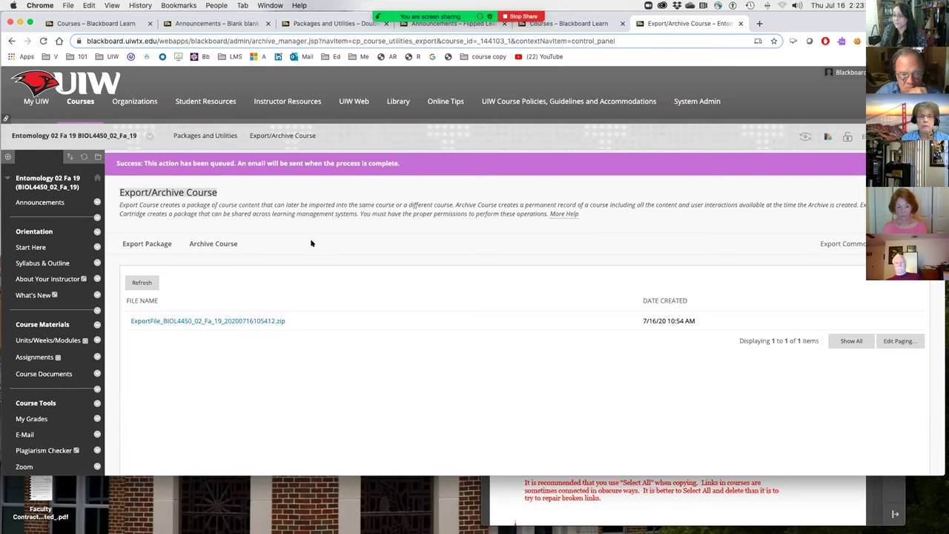
pyautogui.click(141, 283)
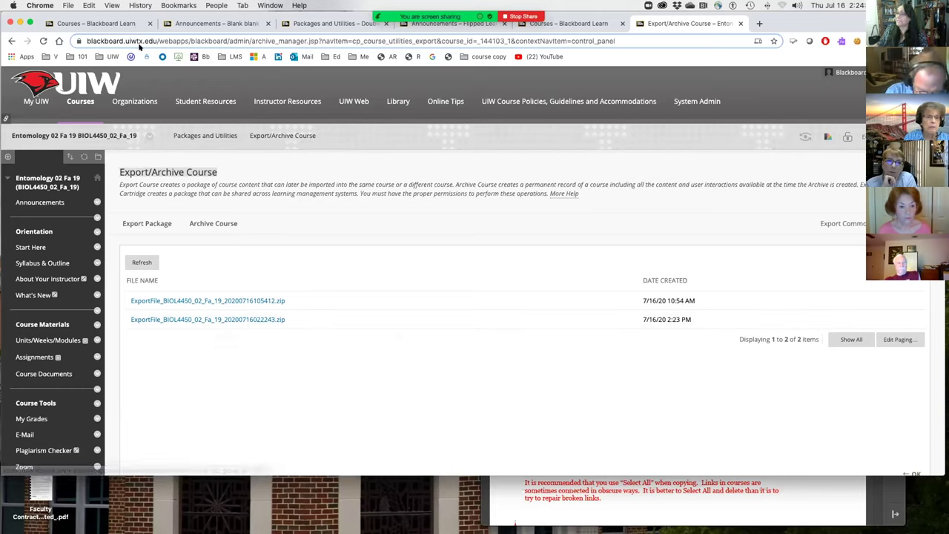
# Switch to the blank_01 course and open its Import Package form under Packages and Utilities.
pyautogui.click(222, 24)
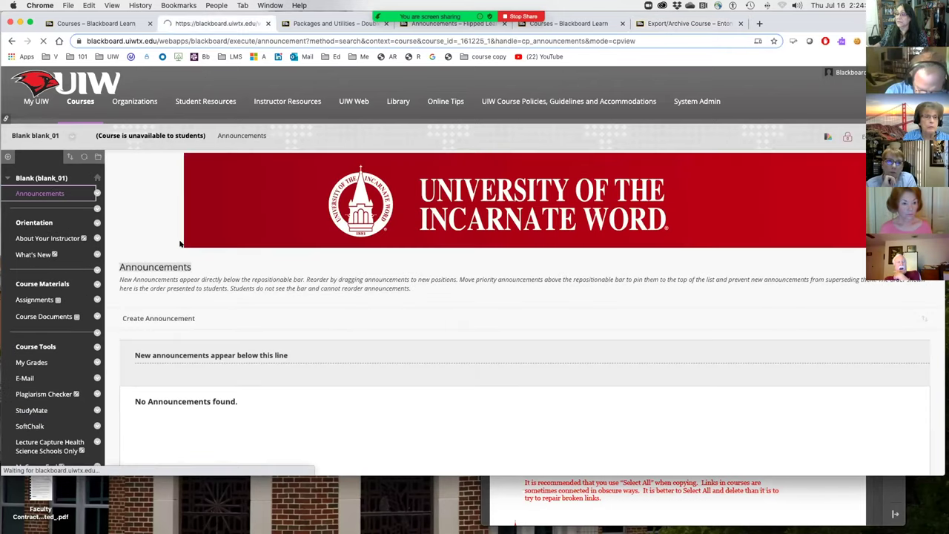
pyautogui.scroll(-2, 179, 244)
pyautogui.scroll(-5, 180, 243)
pyautogui.scroll(5, 180, 241)
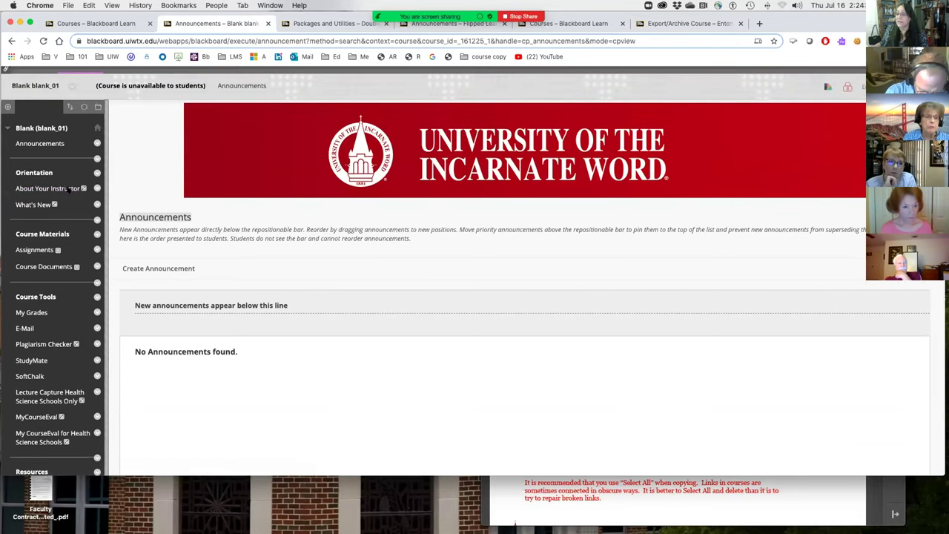
pyautogui.scroll(-5, 151, 155)
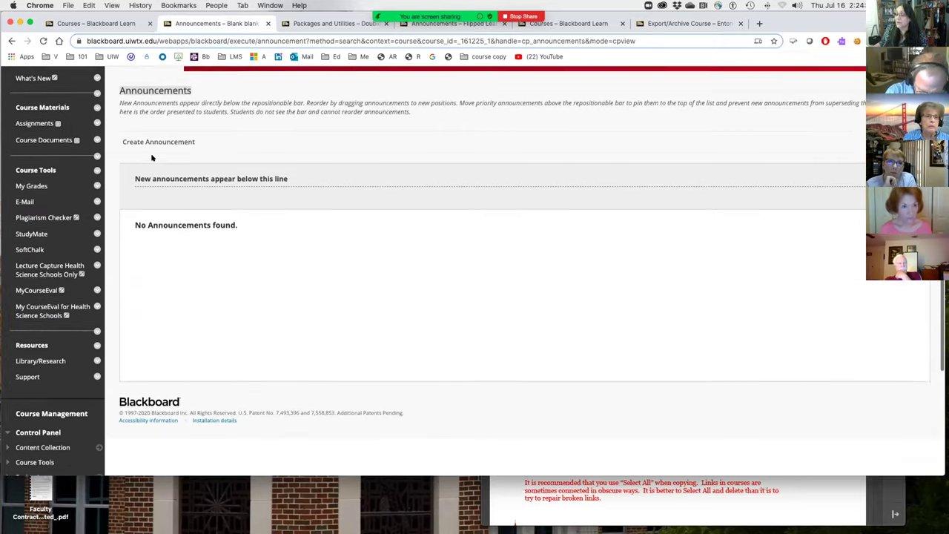
pyautogui.scroll(-1, 152, 157)
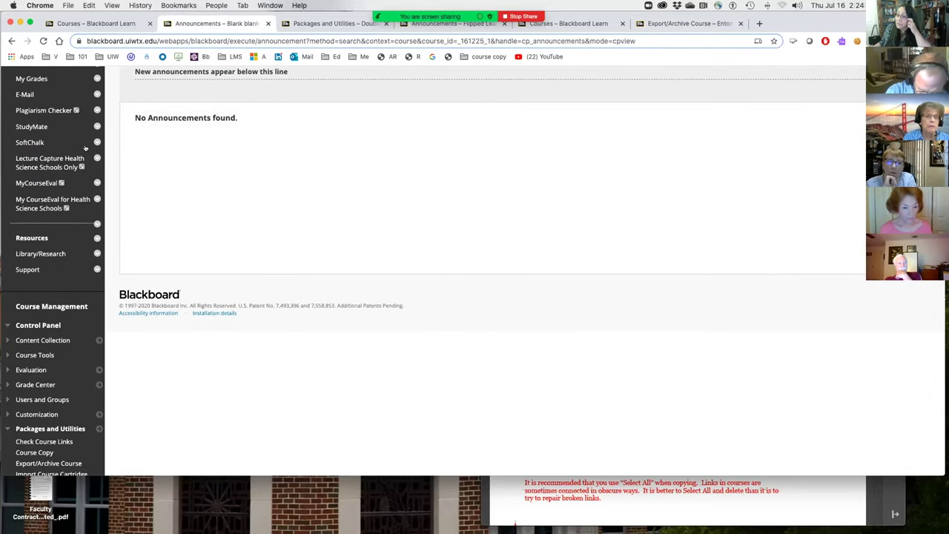
pyautogui.scroll(-3, 29, 333)
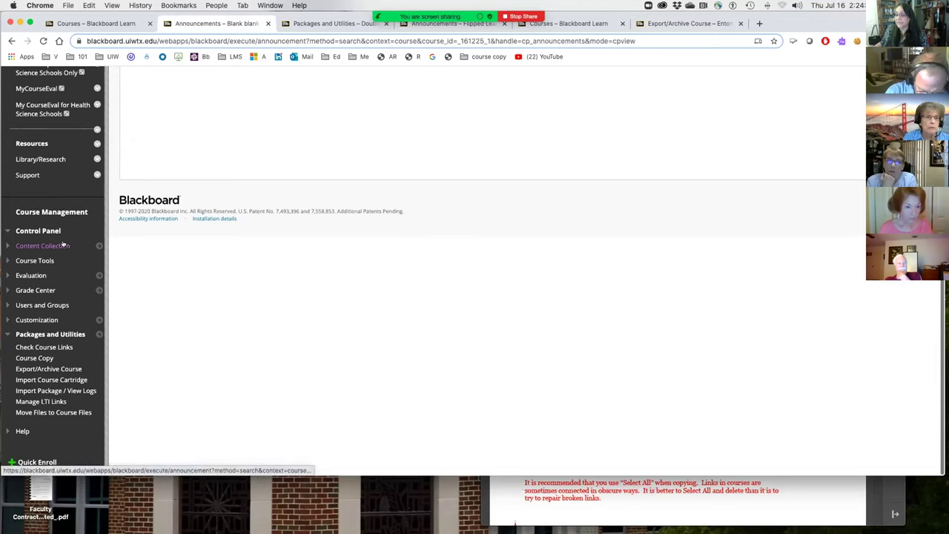
pyautogui.click(33, 394)
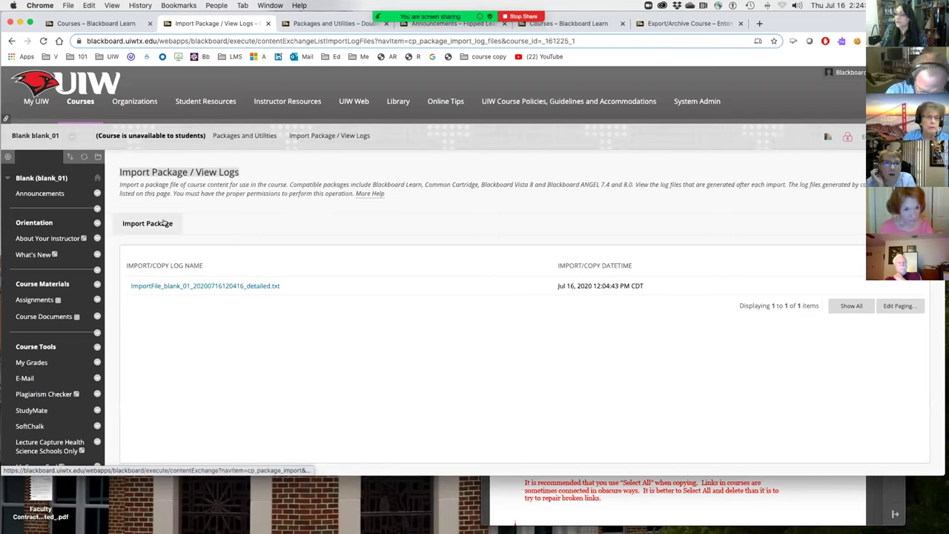
pyautogui.click(149, 222)
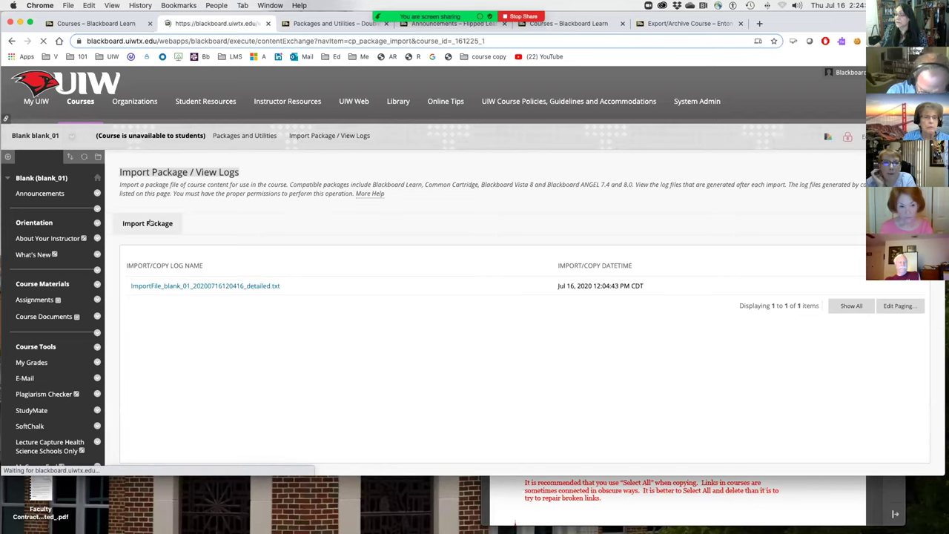
# Browse the computer's Desktop folder for a course package to import, and dismiss the file chooser.
pyautogui.scroll(-4, 329, 286)
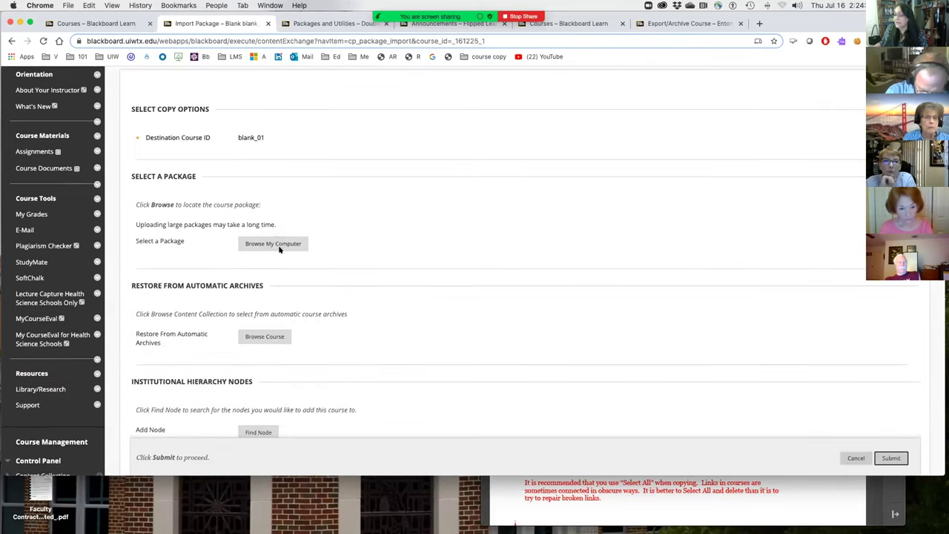
pyautogui.click(274, 244)
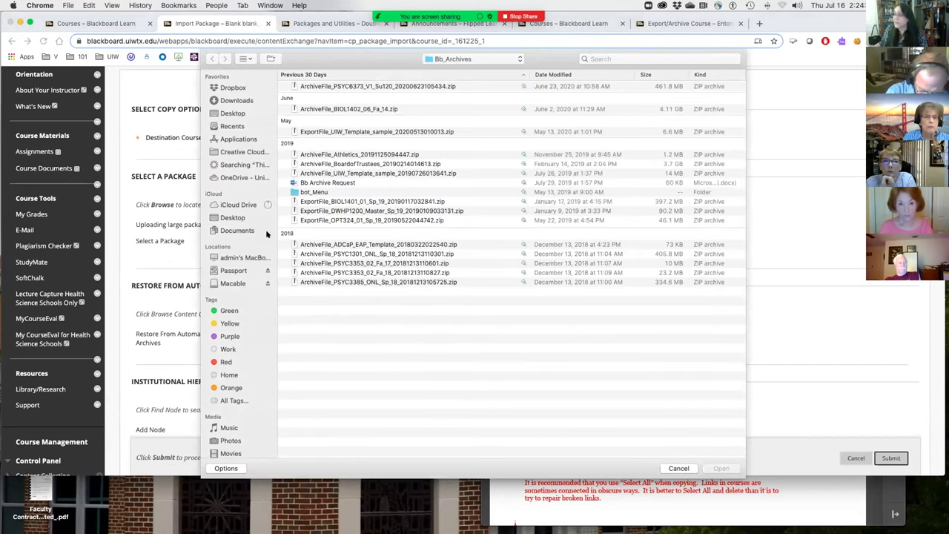
pyautogui.click(235, 113)
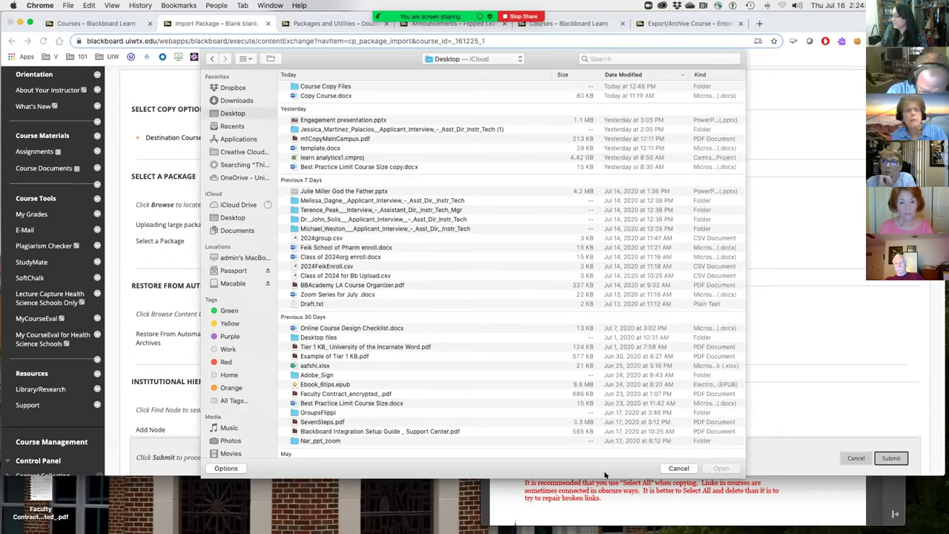
pyautogui.click(677, 468)
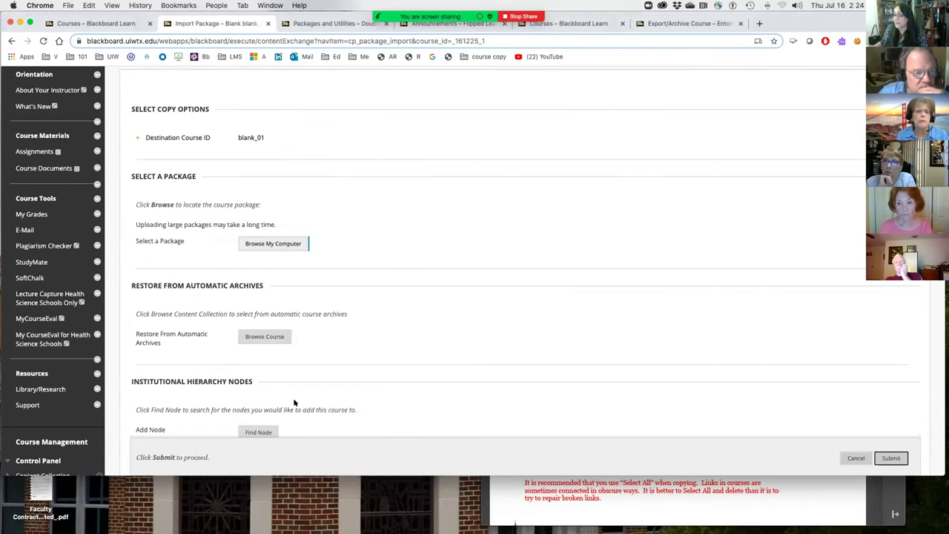
pyautogui.scroll(-5, 44, 404)
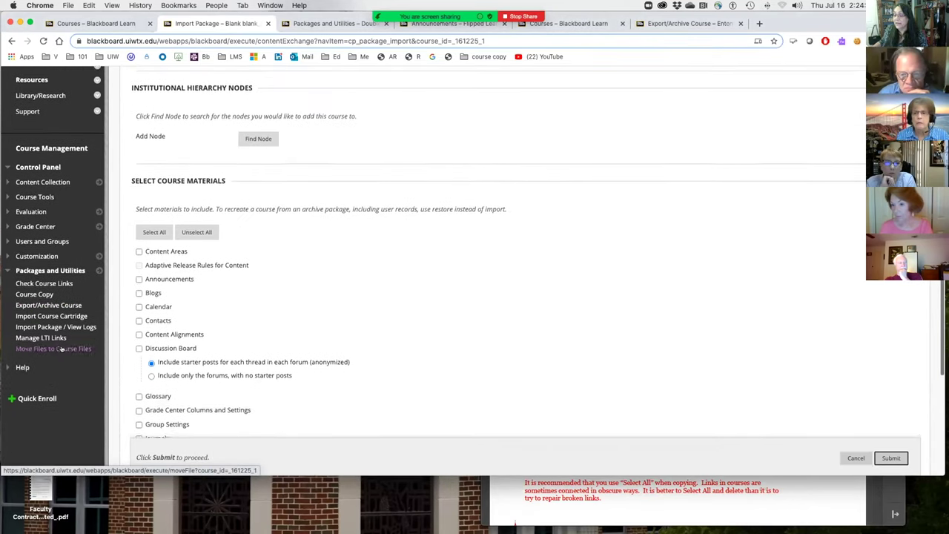
pyautogui.click(28, 301)
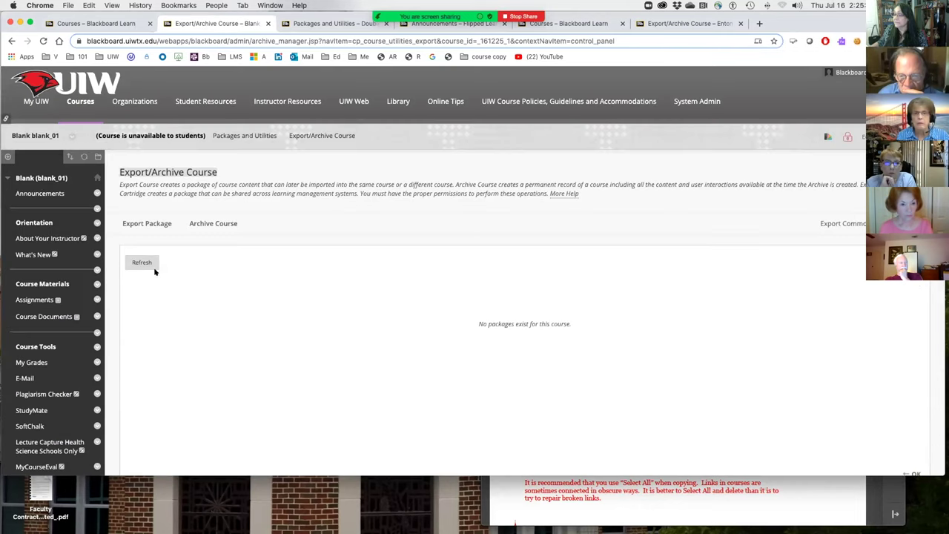
pyautogui.click(169, 229)
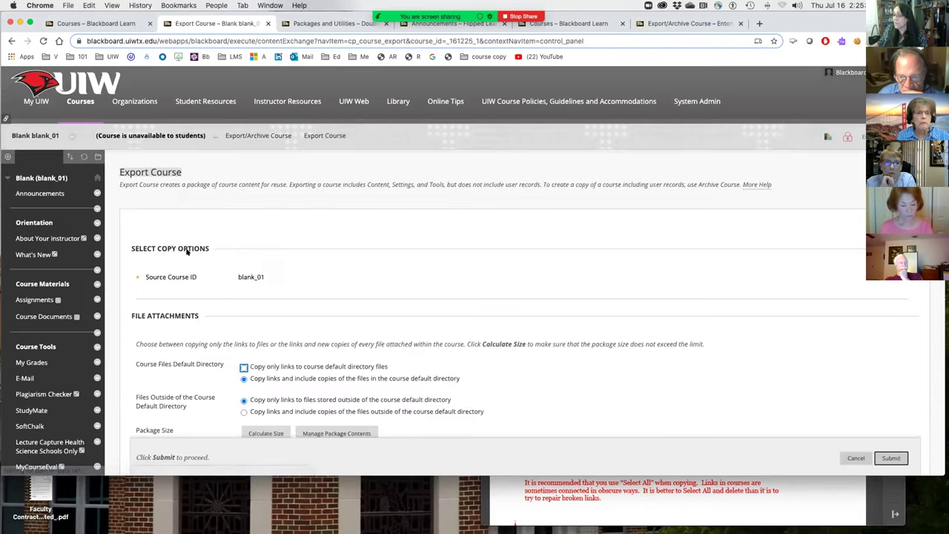
pyautogui.scroll(-5, 256, 314)
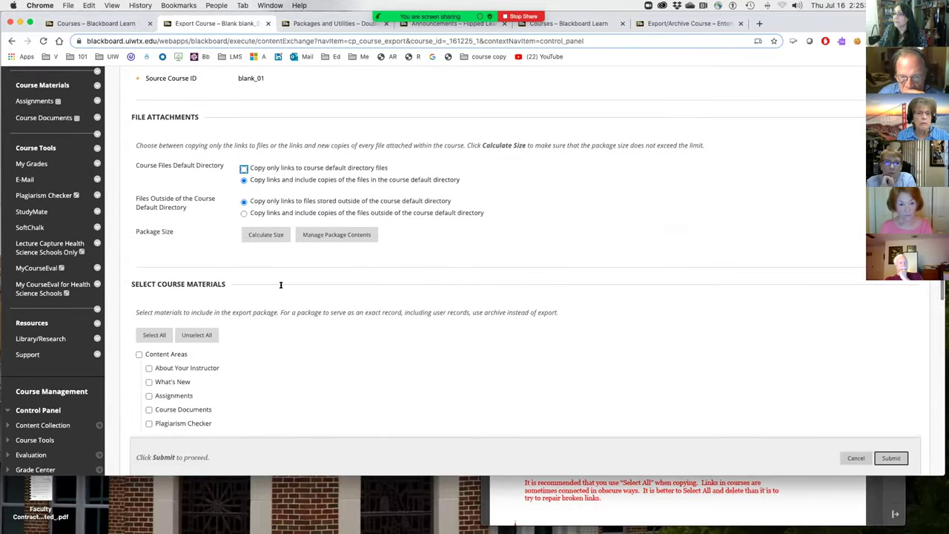
# Download ExportFile_BIOL4450_02_Fa_19_20200716022243.zip from the Entomology 02 Fa 19 course's export list.
pyautogui.click(697, 23)
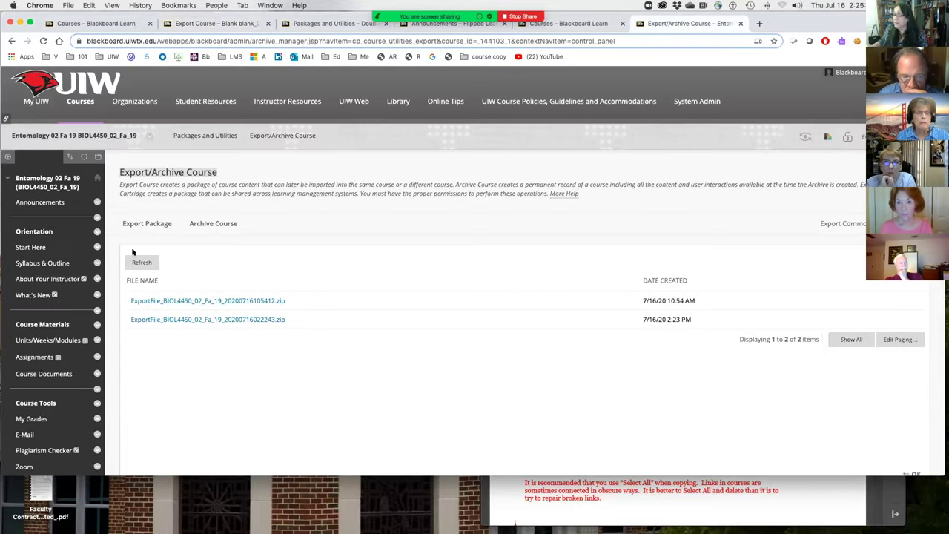
pyautogui.click(182, 319)
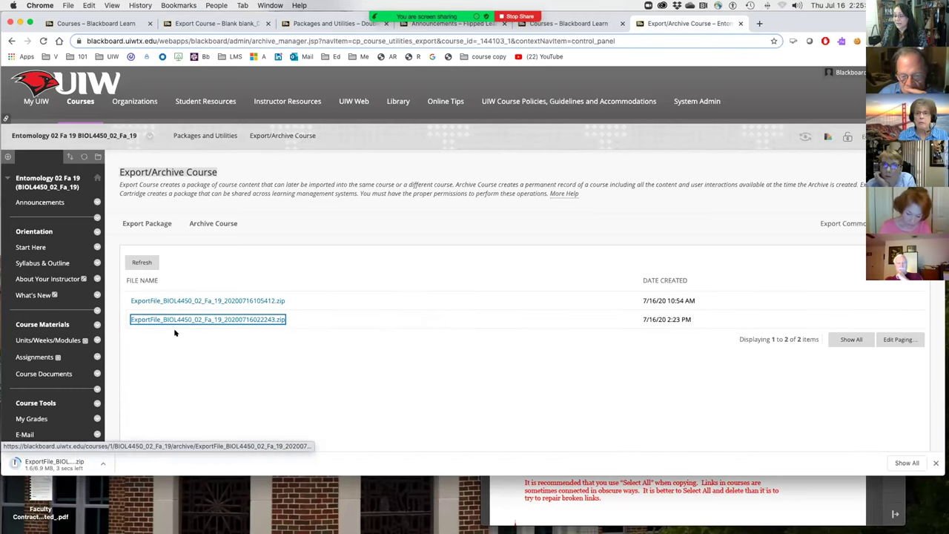
pyautogui.scroll(-4, 301, 339)
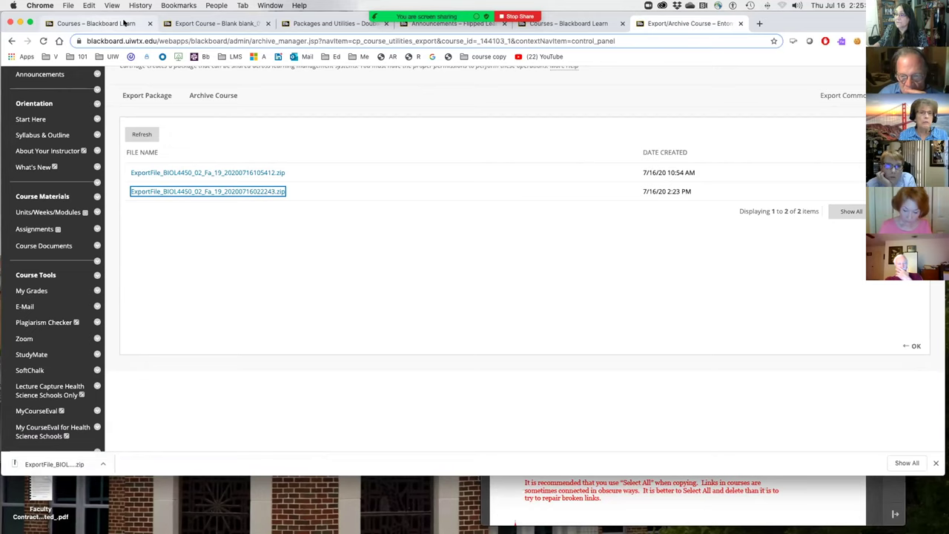
# Return to the blank_01 course and start a package import from its Import Package / View Logs page.
pyautogui.click(215, 23)
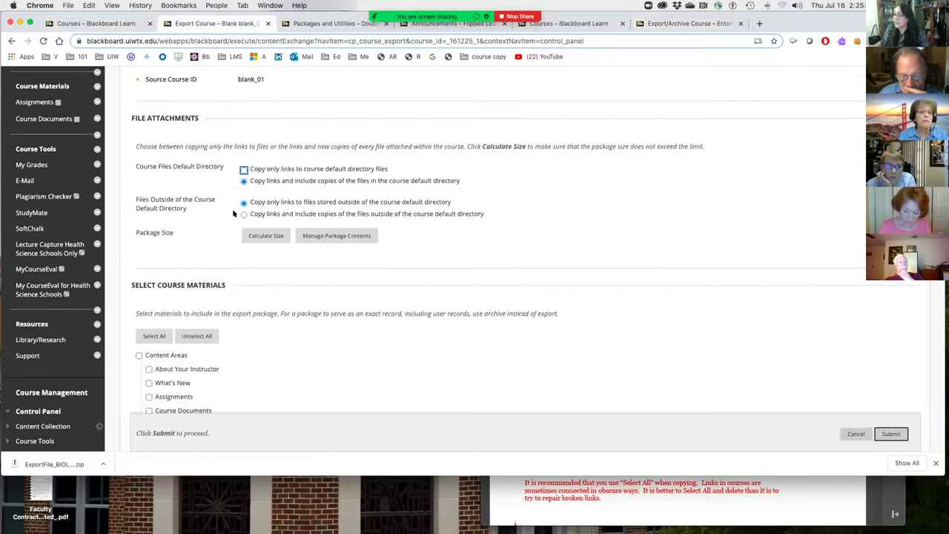
pyautogui.scroll(3, 233, 213)
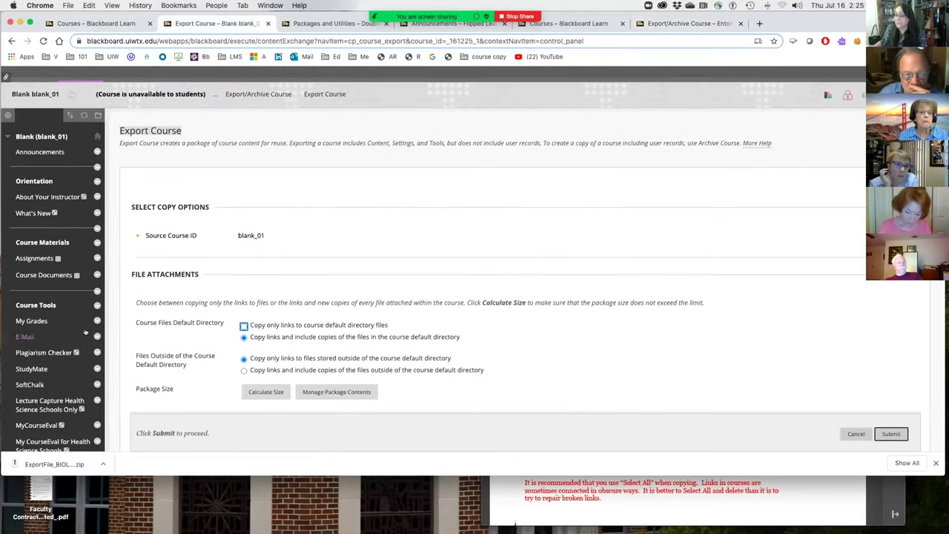
pyautogui.scroll(-10, 232, 213)
pyautogui.scroll(-1, 40, 159)
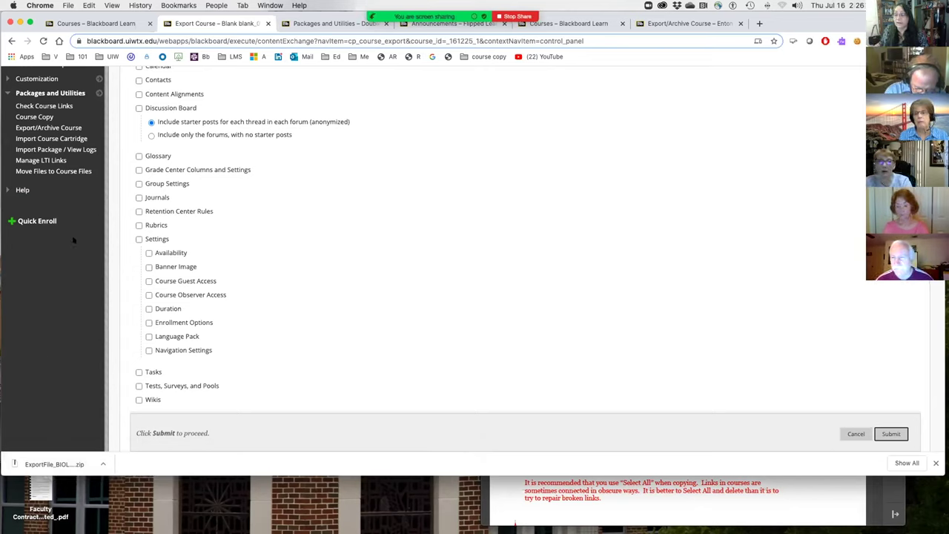
pyautogui.scroll(2, 73, 240)
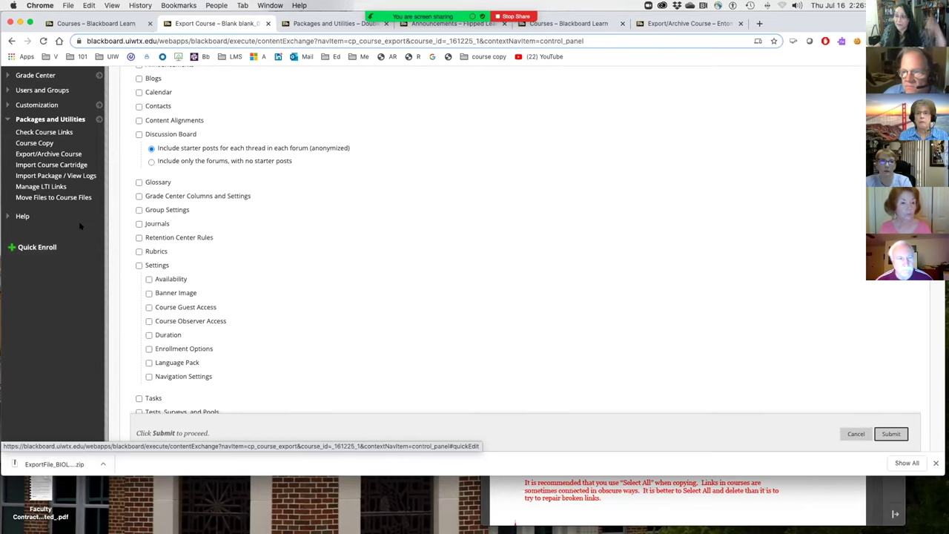
pyautogui.click(40, 176)
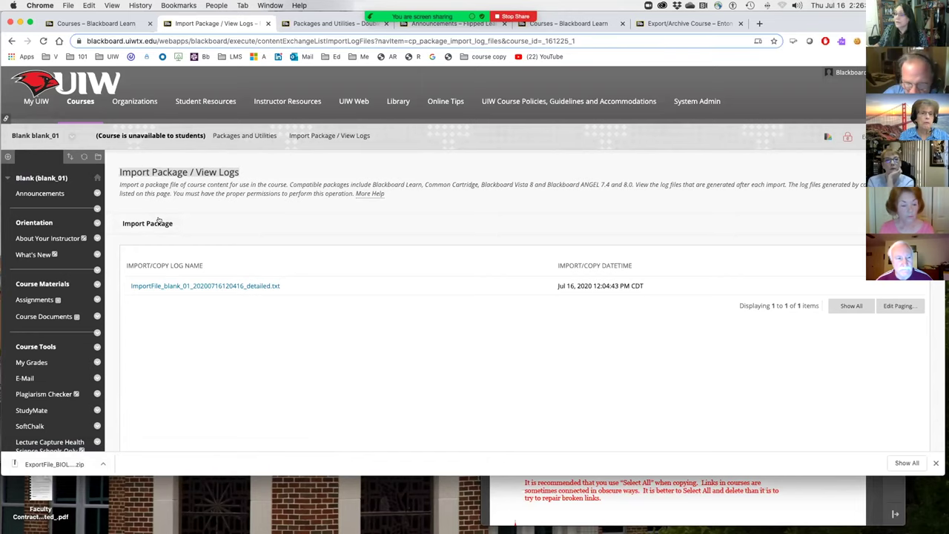
pyautogui.scroll(-2, 147, 222)
pyautogui.click(148, 163)
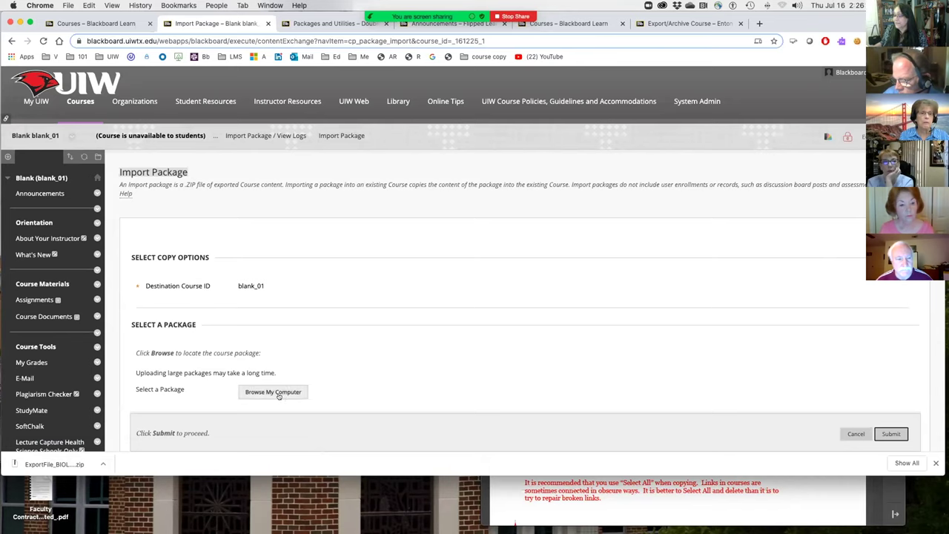
# Attach ExportFile_BIOL4450_02_Fa_19_20200716105412.zip from the Desktop's Course Copy Files folder as the package to import.
pyautogui.scroll(-5, 367, 311)
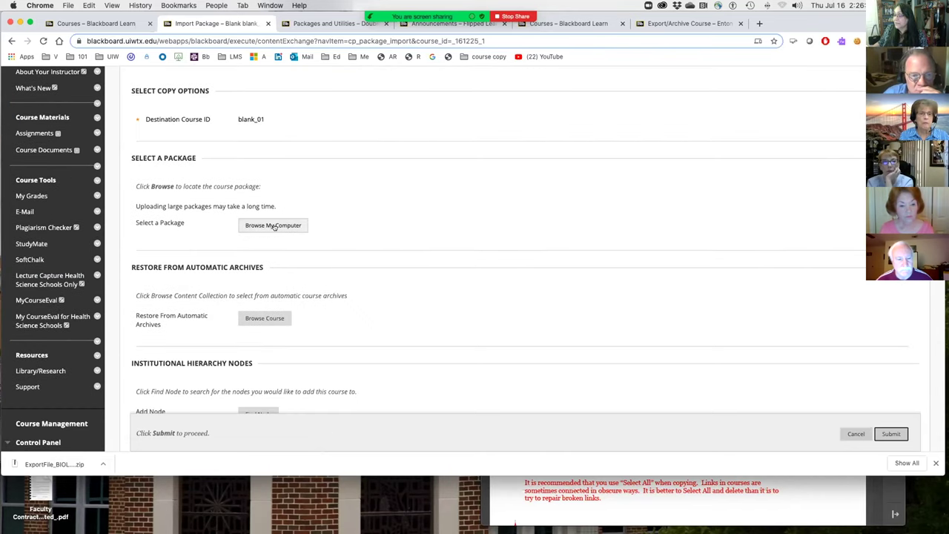
pyautogui.click(273, 225)
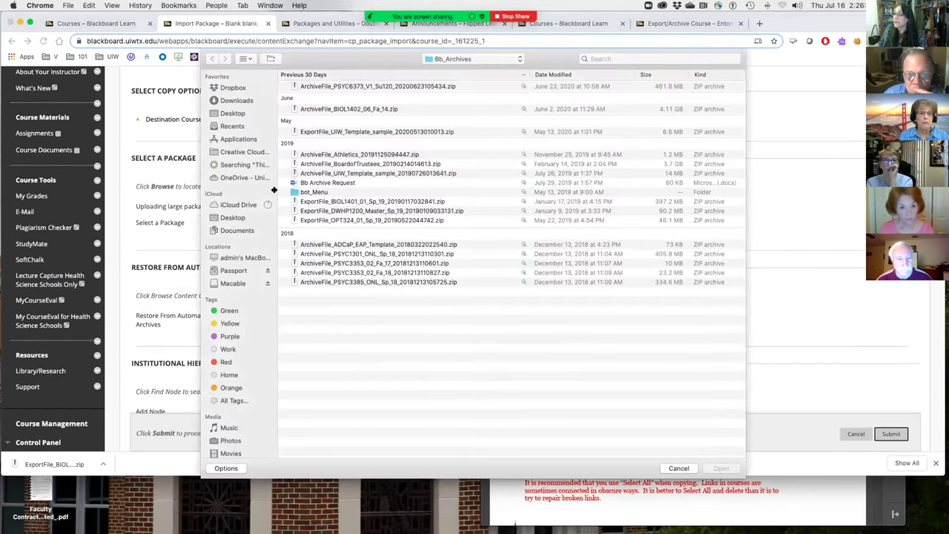
pyautogui.click(232, 217)
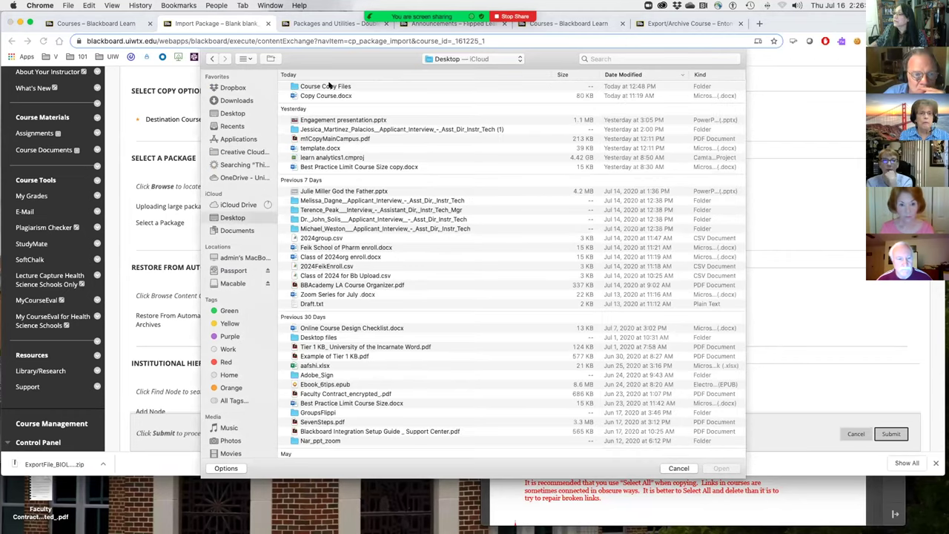
pyautogui.doubleClick(326, 87)
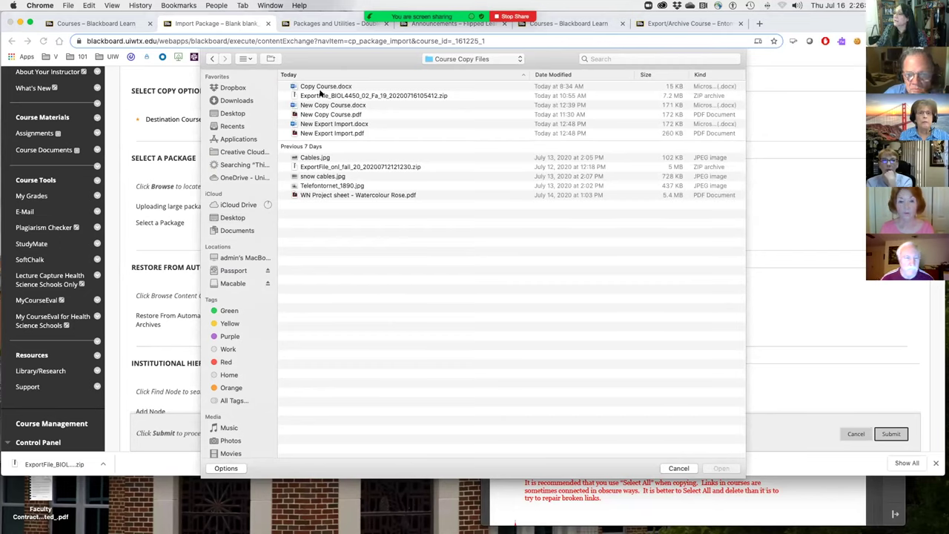
pyautogui.doubleClick(313, 95)
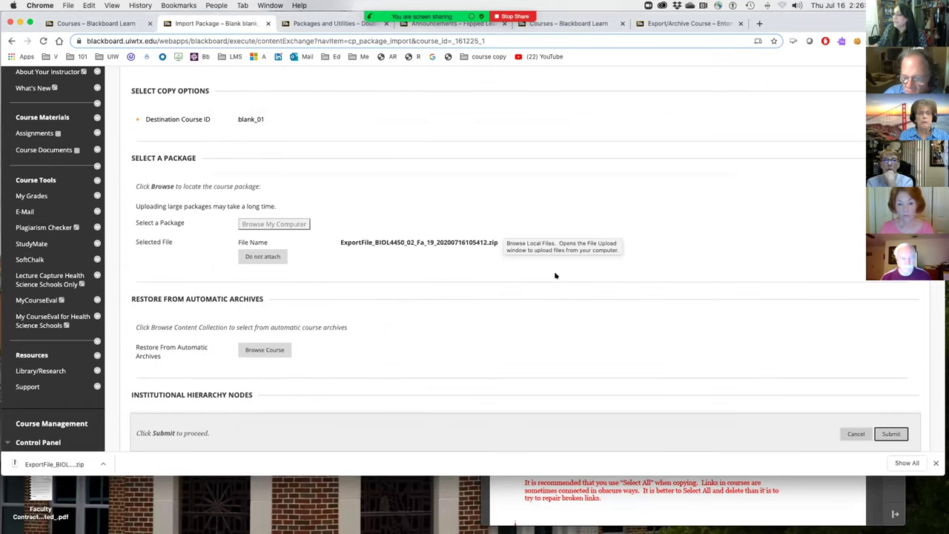
# Select all course materials for the import into blank_01 and submit the package.
pyautogui.scroll(-4, 519, 274)
pyautogui.scroll(-2, 555, 276)
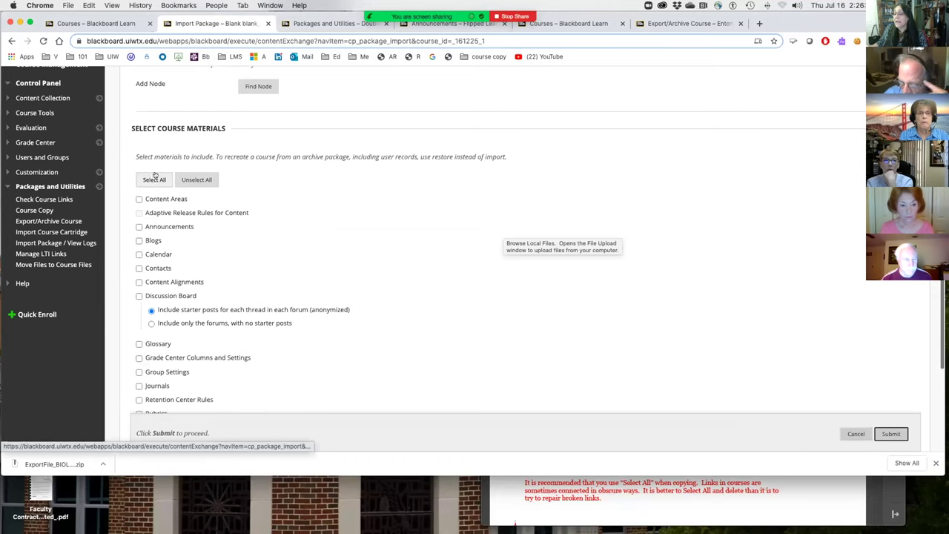
pyautogui.click(152, 180)
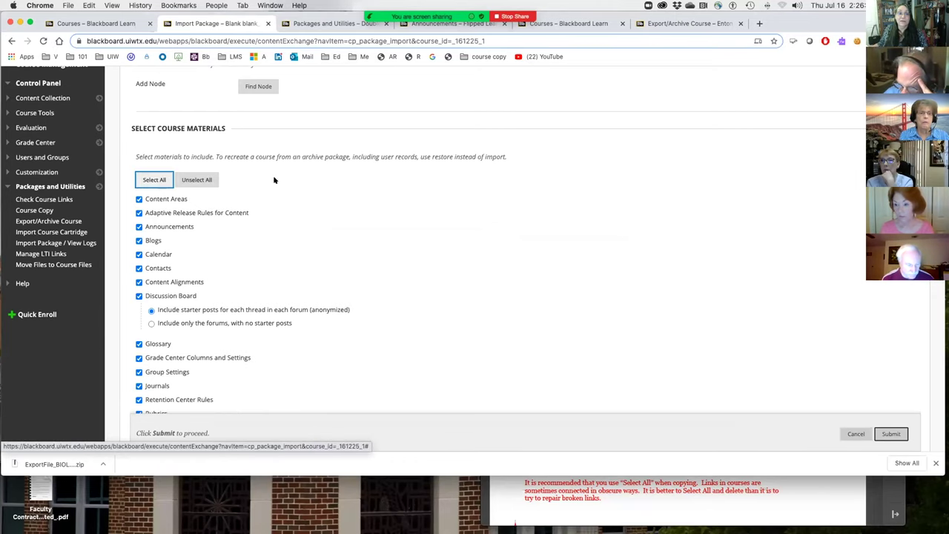
pyautogui.scroll(-5, 313, 186)
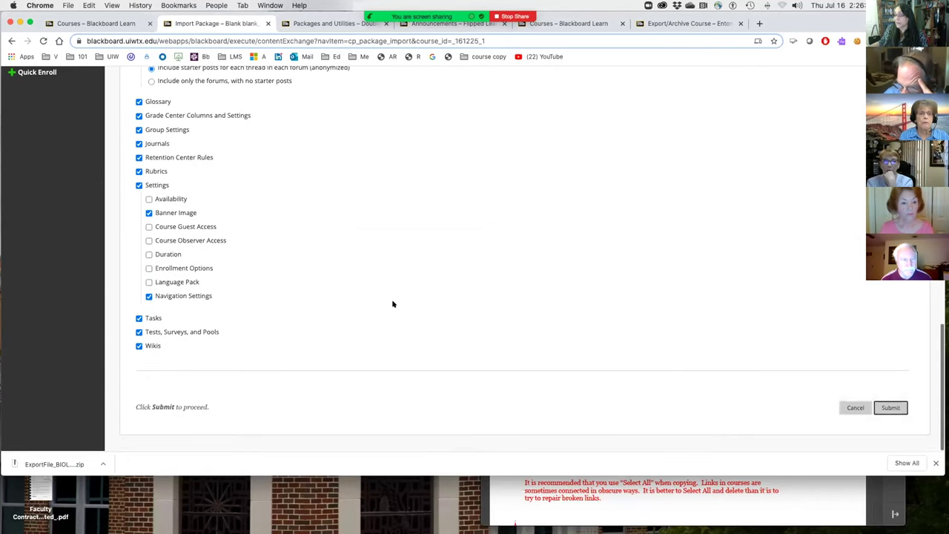
pyautogui.click(891, 407)
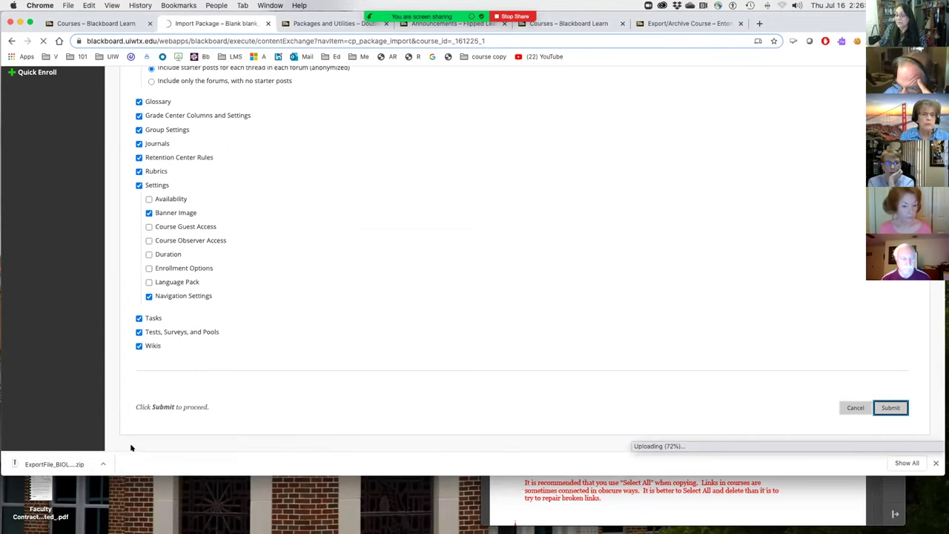
# Open the blank_01 course's Announcements page to check the imported content.
pyautogui.press('super+equal')
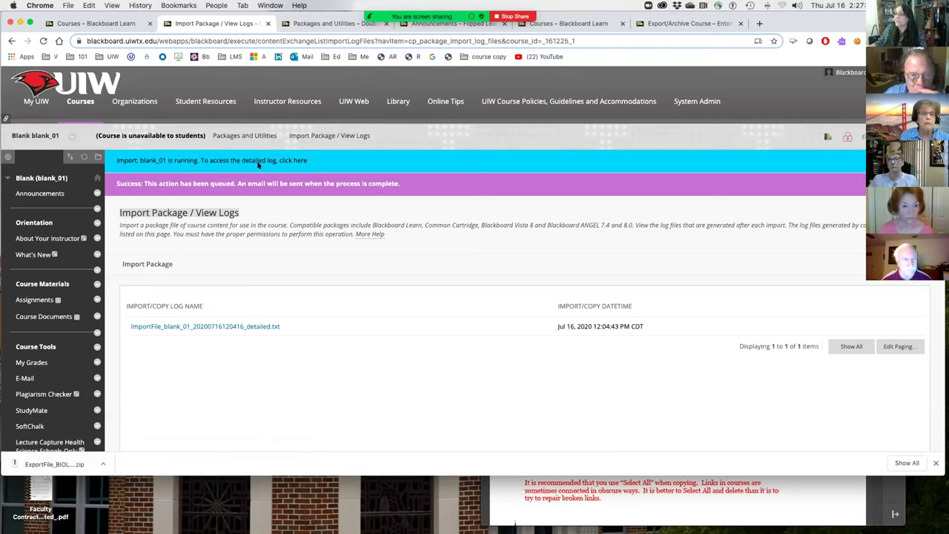
pyautogui.click(187, 161)
pyautogui.click(46, 194)
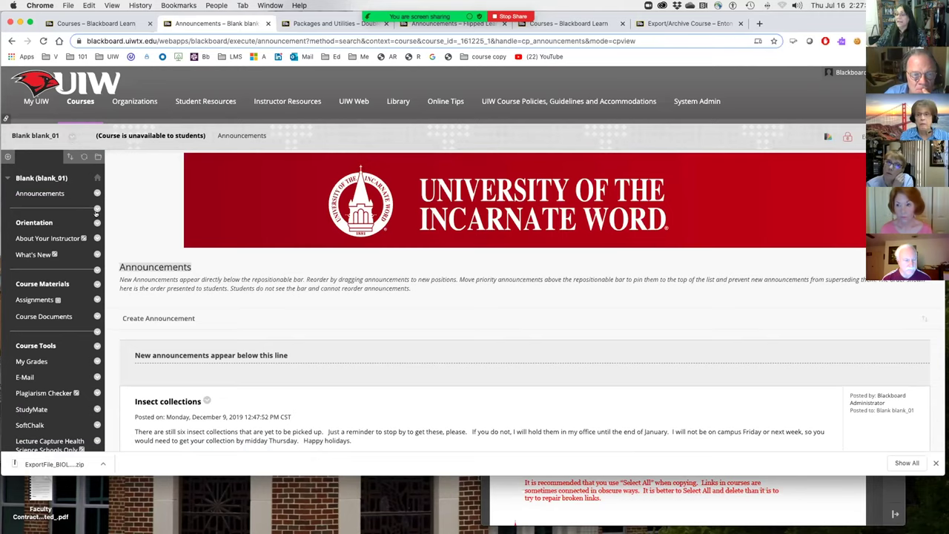
# Review the imported announcements listed on the blank_01 course's Announcements page.
pyautogui.scroll(-3, 171, 236)
pyautogui.scroll(-9, 172, 236)
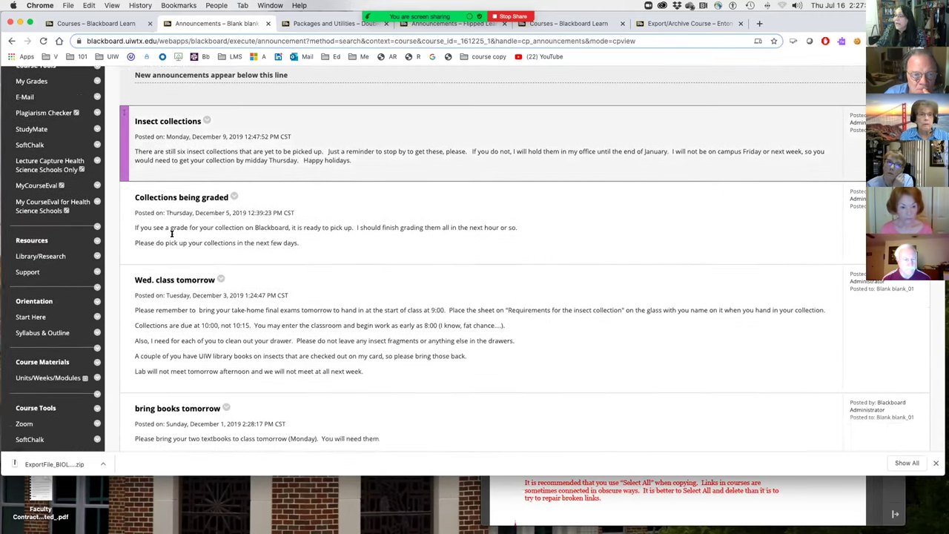
pyautogui.scroll(-5, 171, 235)
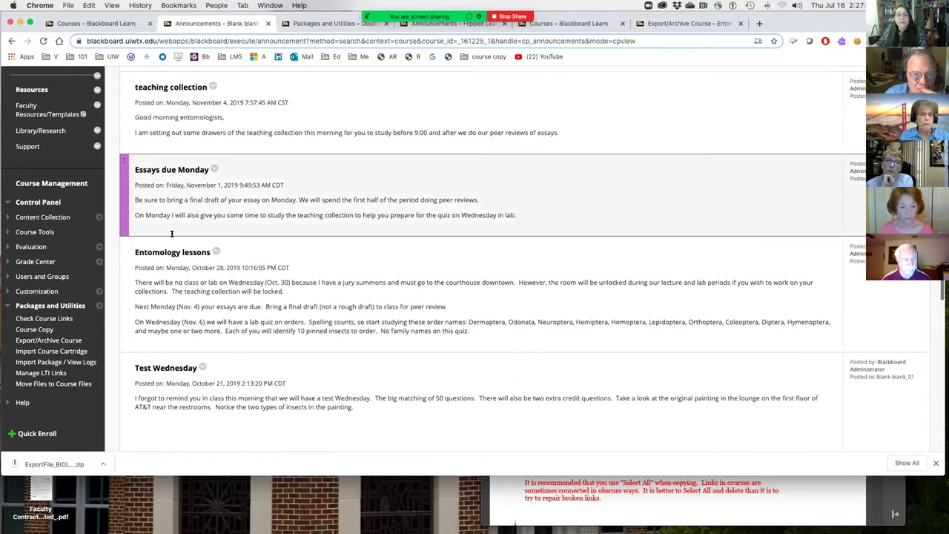
pyautogui.scroll(6, 171, 235)
pyautogui.scroll(-6, 171, 236)
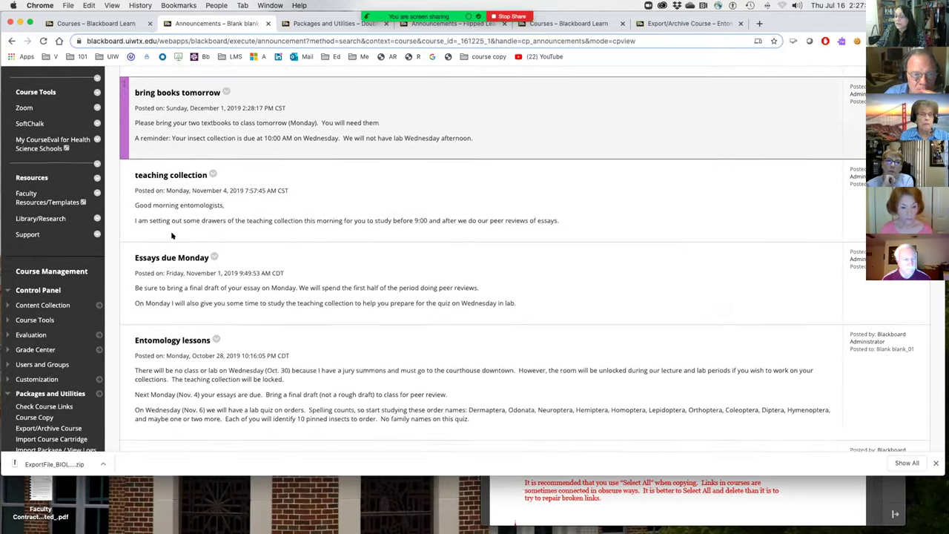
pyautogui.scroll(14, 172, 235)
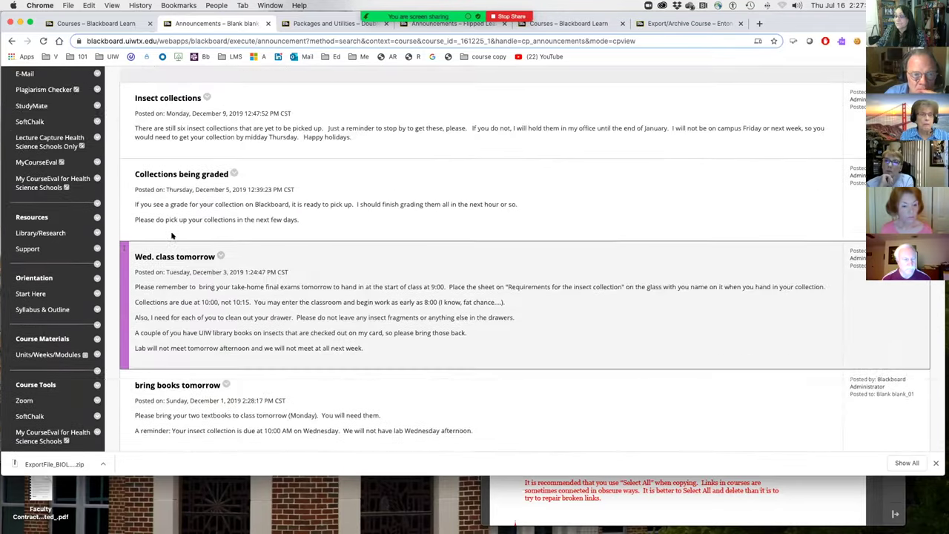
pyautogui.scroll(5, 171, 236)
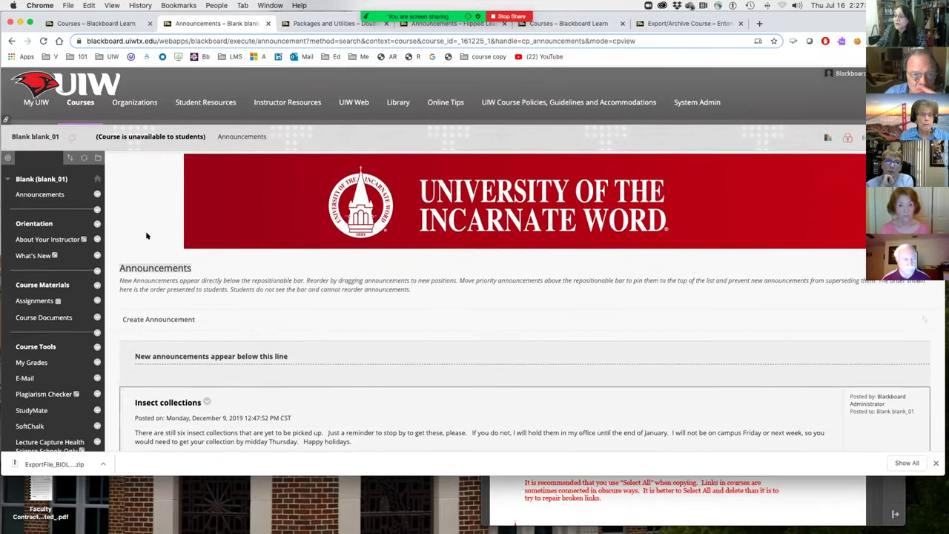
# Examine the blank_01 course menu for duplicate sections and links brought in by the import.
pyautogui.scroll(-1, 33, 148)
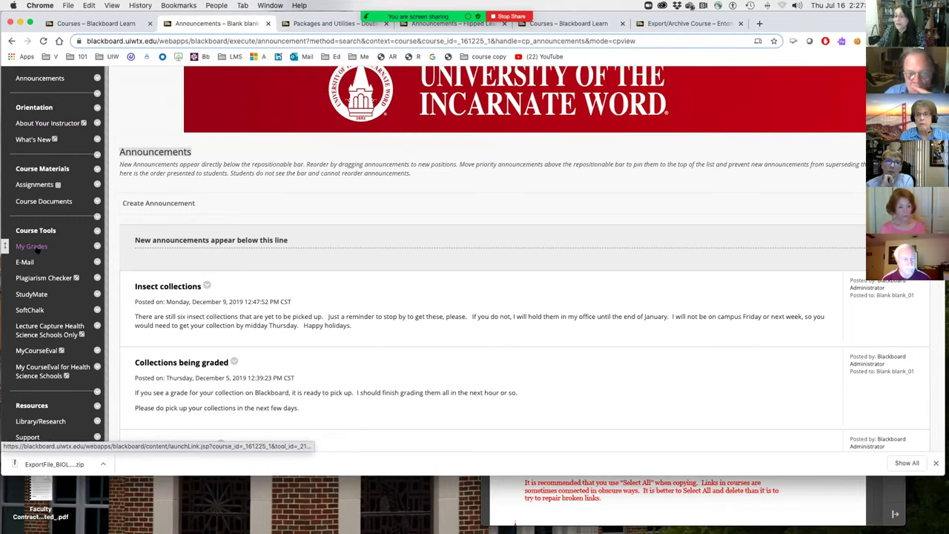
pyautogui.scroll(-8, 34, 249)
pyautogui.scroll(-5, 34, 252)
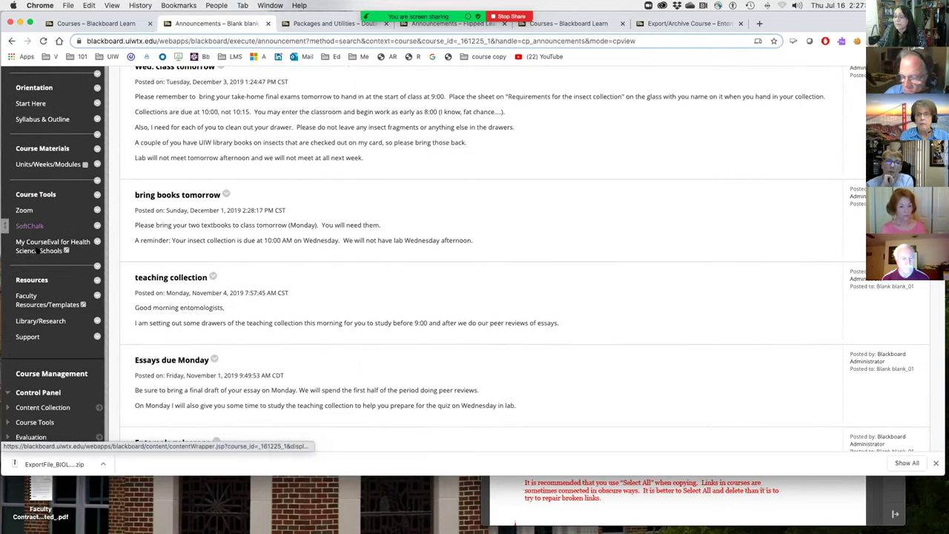
pyautogui.scroll(3, 37, 251)
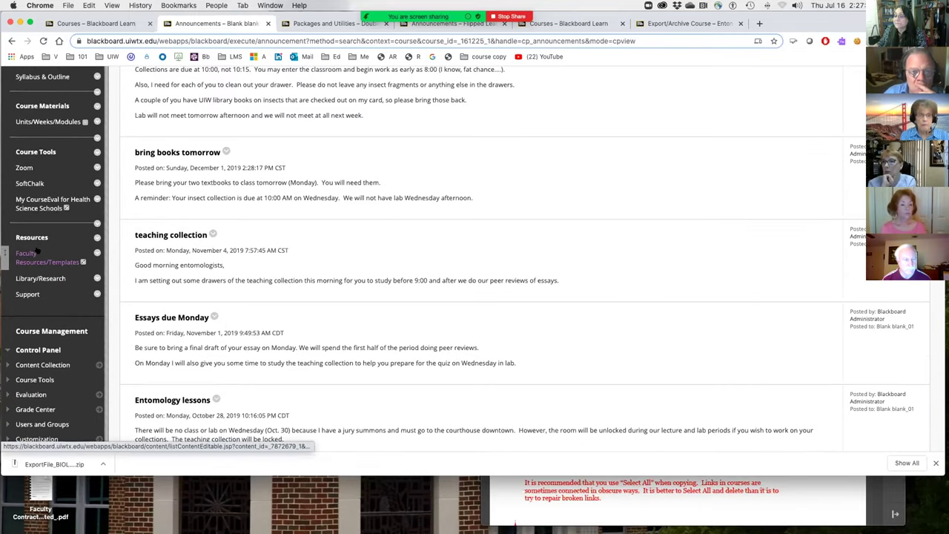
pyautogui.scroll(1, 35, 252)
pyautogui.scroll(1, 35, 252)
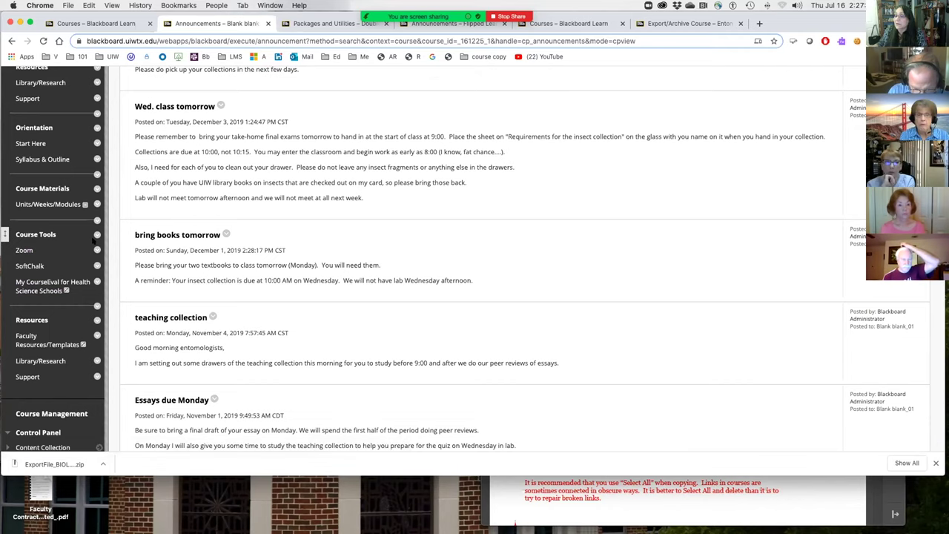
pyautogui.scroll(5, 67, 243)
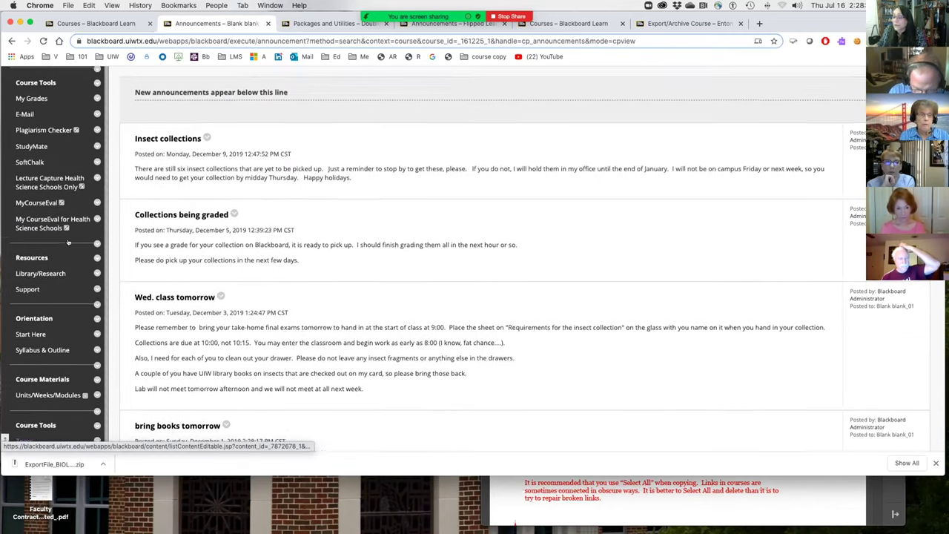
pyautogui.scroll(7, 68, 242)
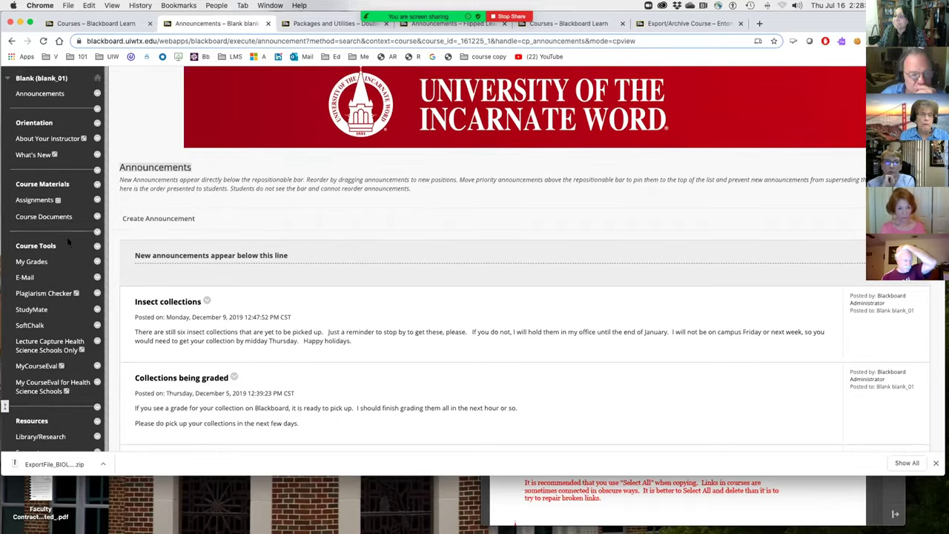
pyautogui.scroll(-10, 67, 242)
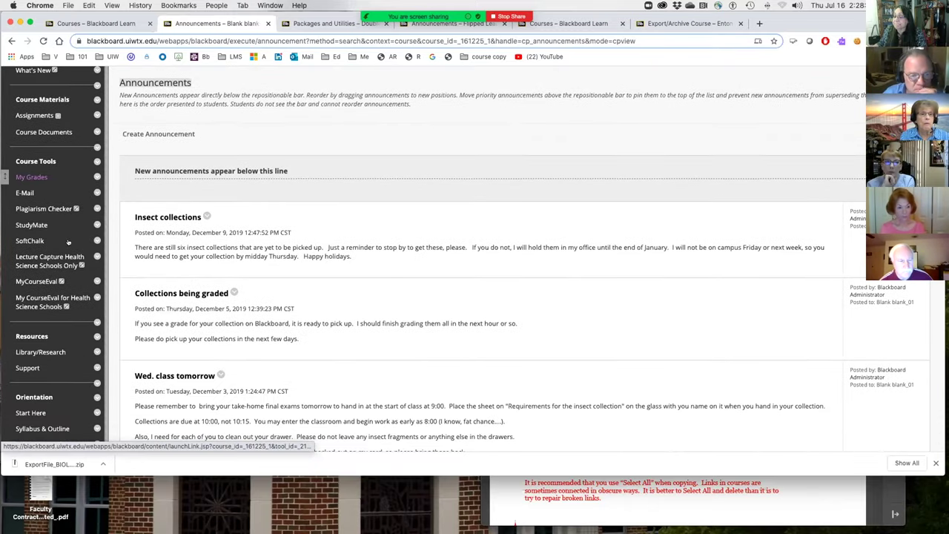
pyautogui.scroll(-2, 67, 243)
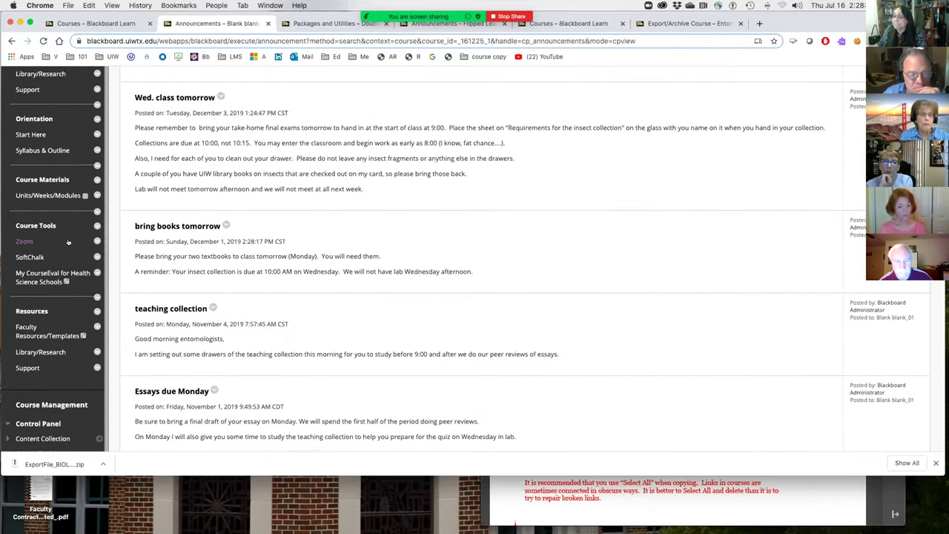
pyautogui.scroll(4, 68, 242)
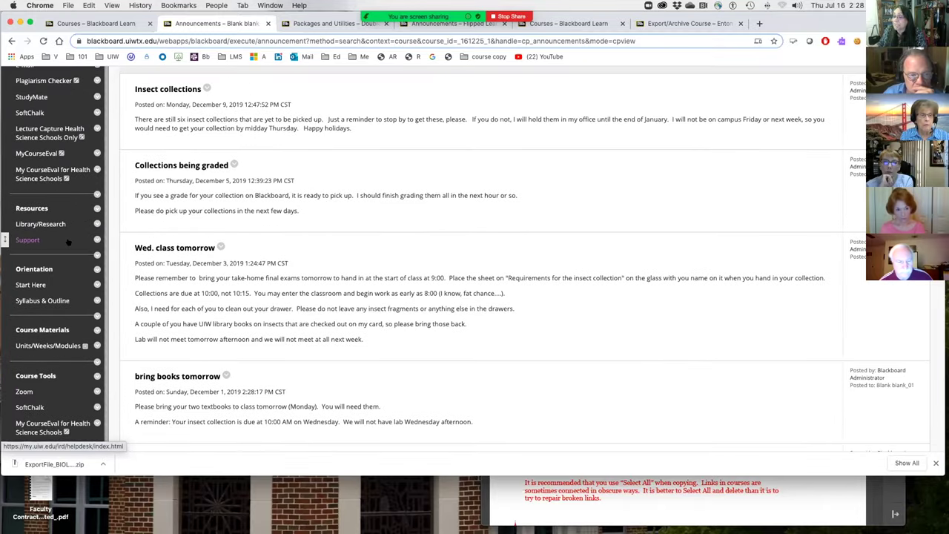
pyautogui.scroll(9, 84, 203)
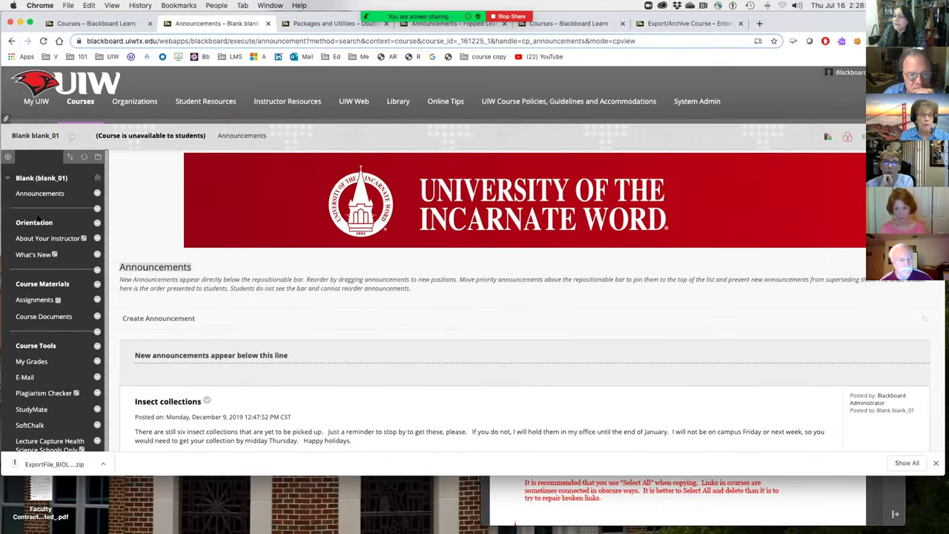
# Move the Start Here link from the second Orientation section to the first one, above About Your Instructor.
pyautogui.scroll(-10, 61, 225)
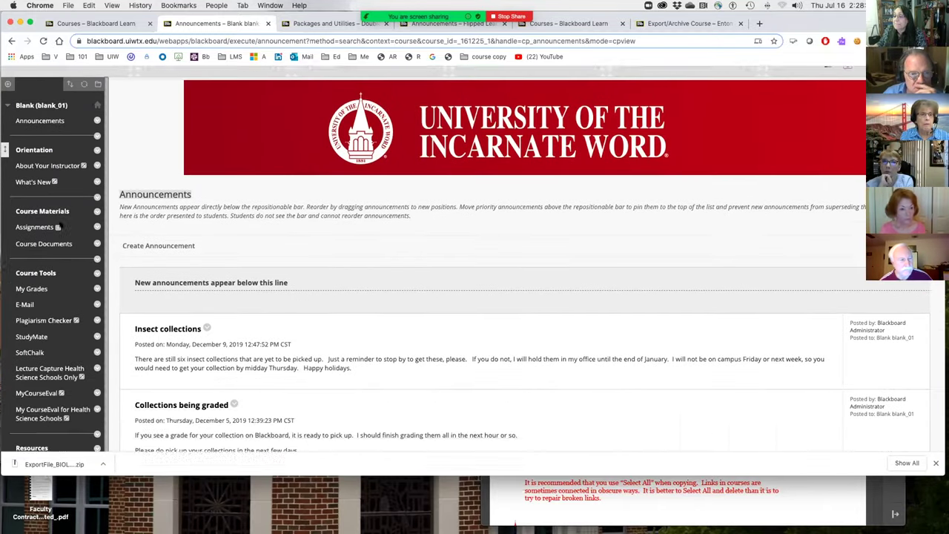
pyautogui.scroll(-1, 53, 211)
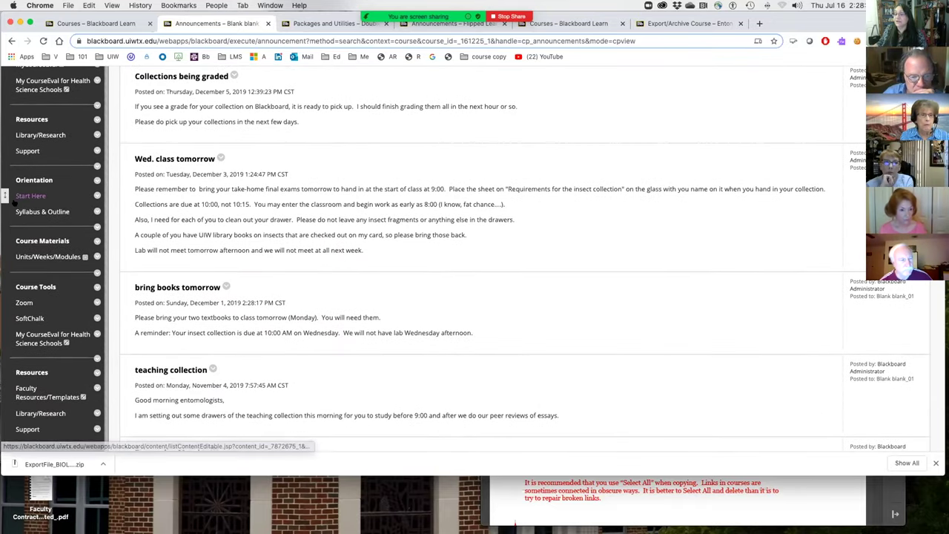
pyautogui.scroll(-1, 26, 197)
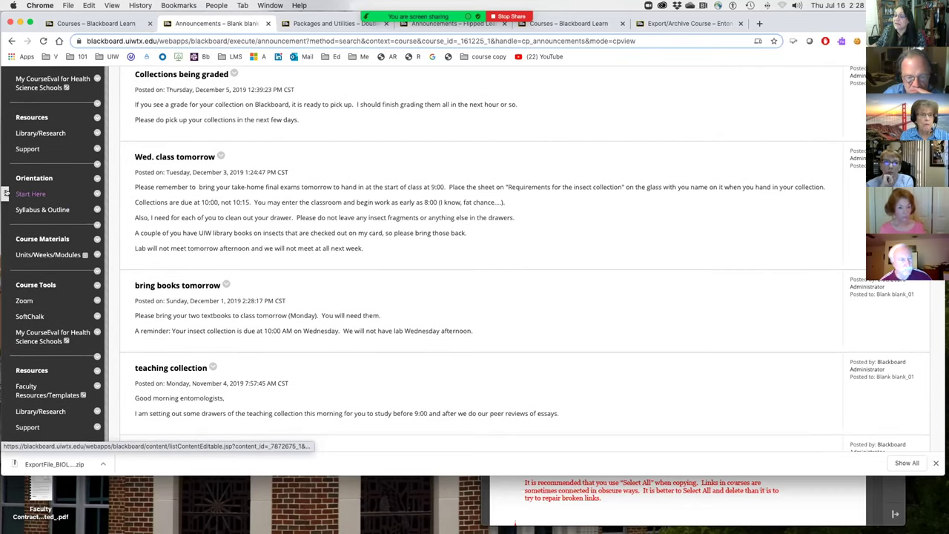
pyautogui.scroll(2, 15, 83)
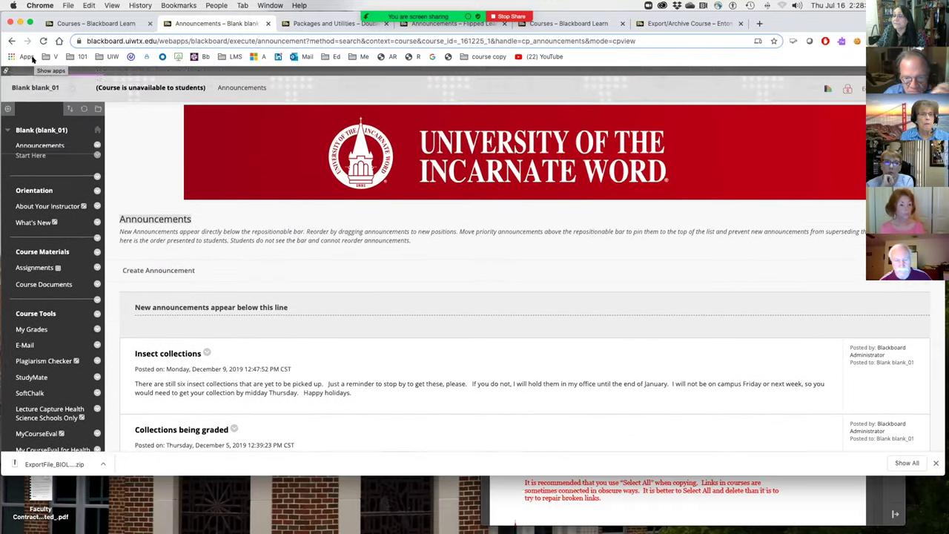
pyautogui.moveTo(15, 160); pyautogui.dragTo(39, 207)
# Move the Syllabus & Outline link from the second Orientation section to the first one, directly below Start Here.
pyautogui.scroll(-10, 37, 245)
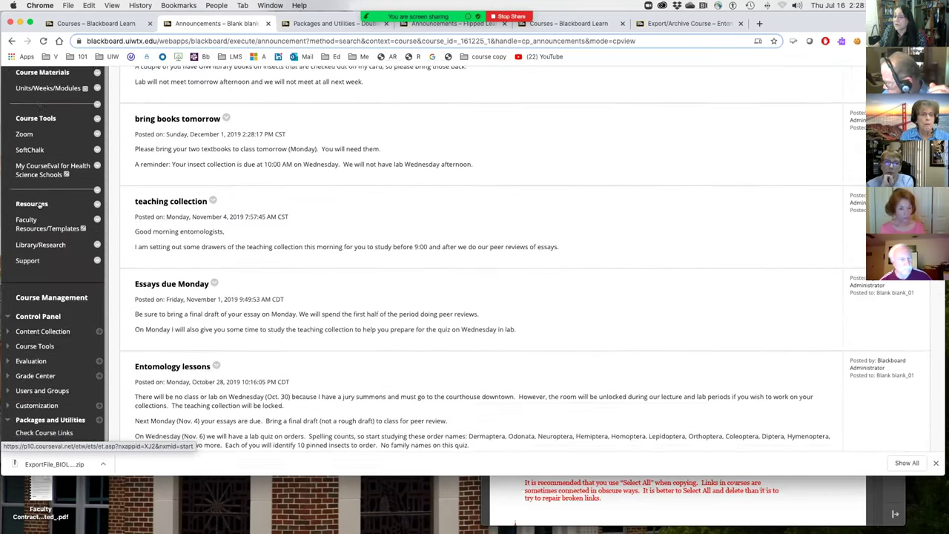
pyautogui.scroll(5, 32, 223)
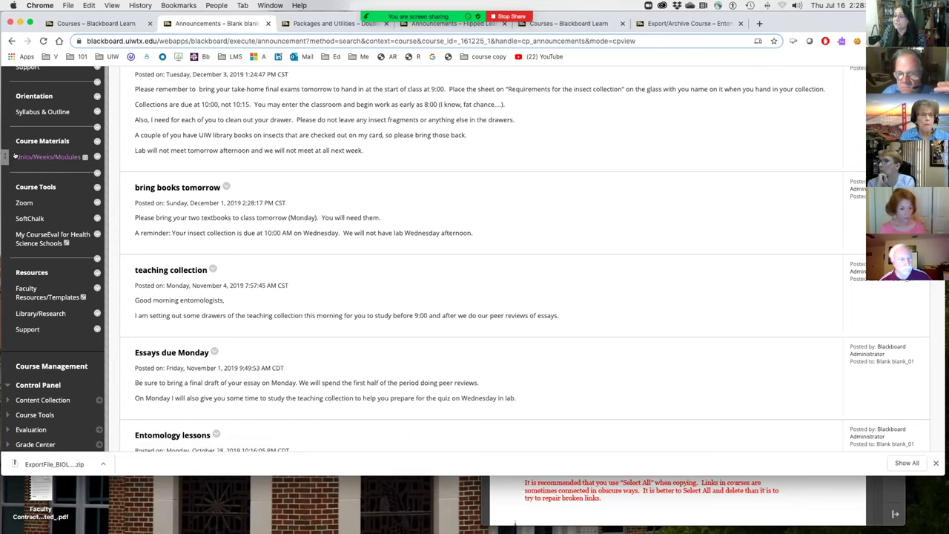
pyautogui.scroll(2, 66, 129)
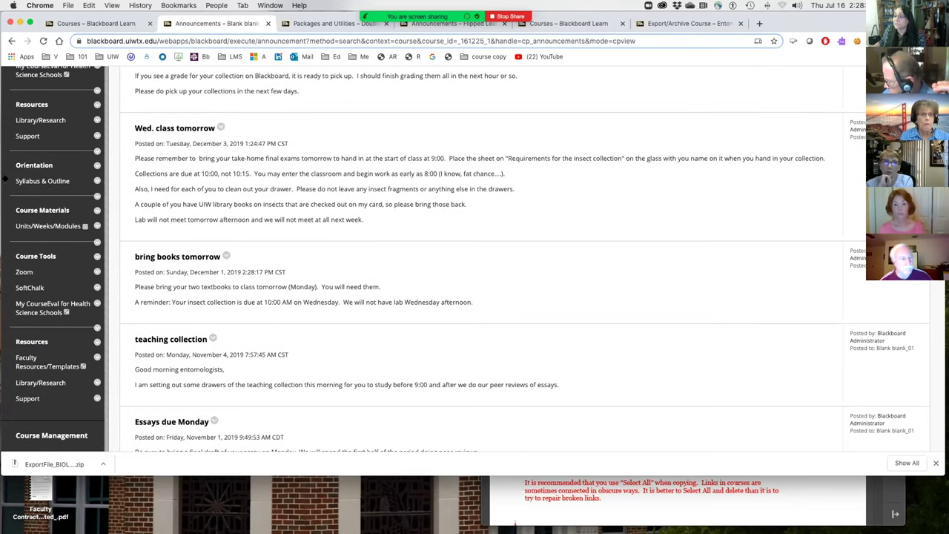
pyautogui.scroll(2, 65, 129)
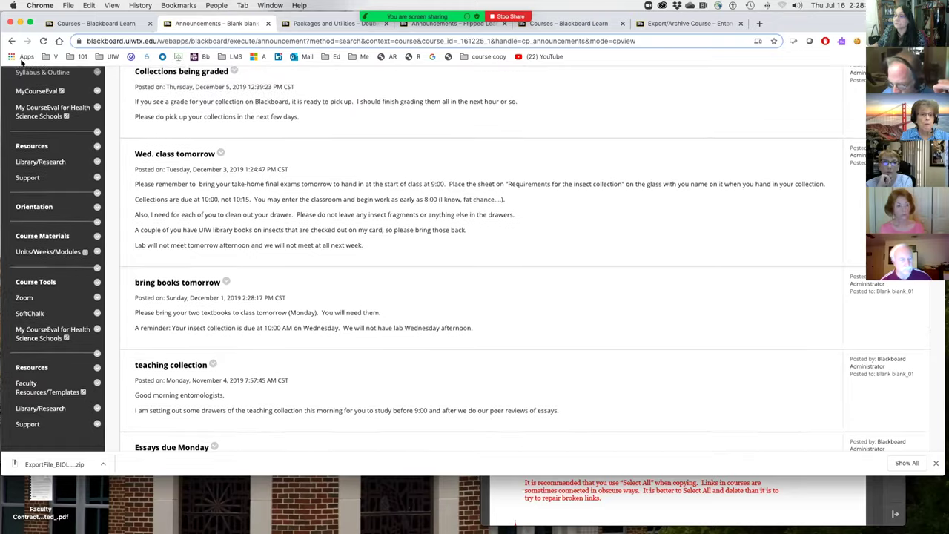
pyautogui.scroll(8, 24, 45)
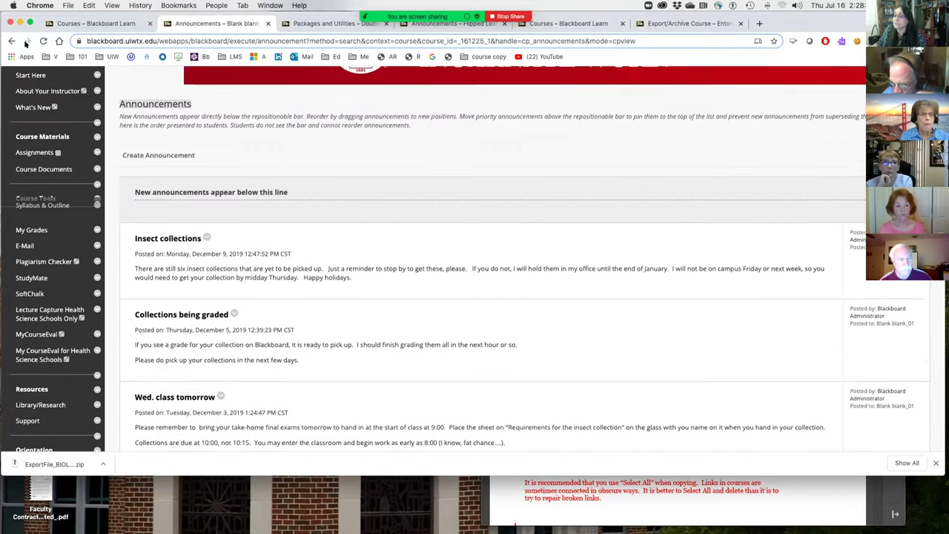
pyautogui.moveTo(19, 141); pyautogui.dragTo(26, 165)
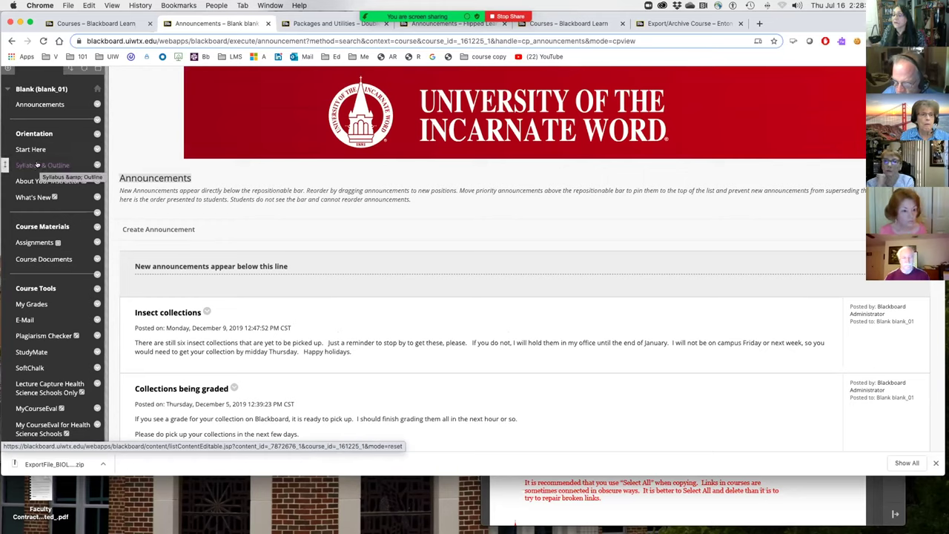